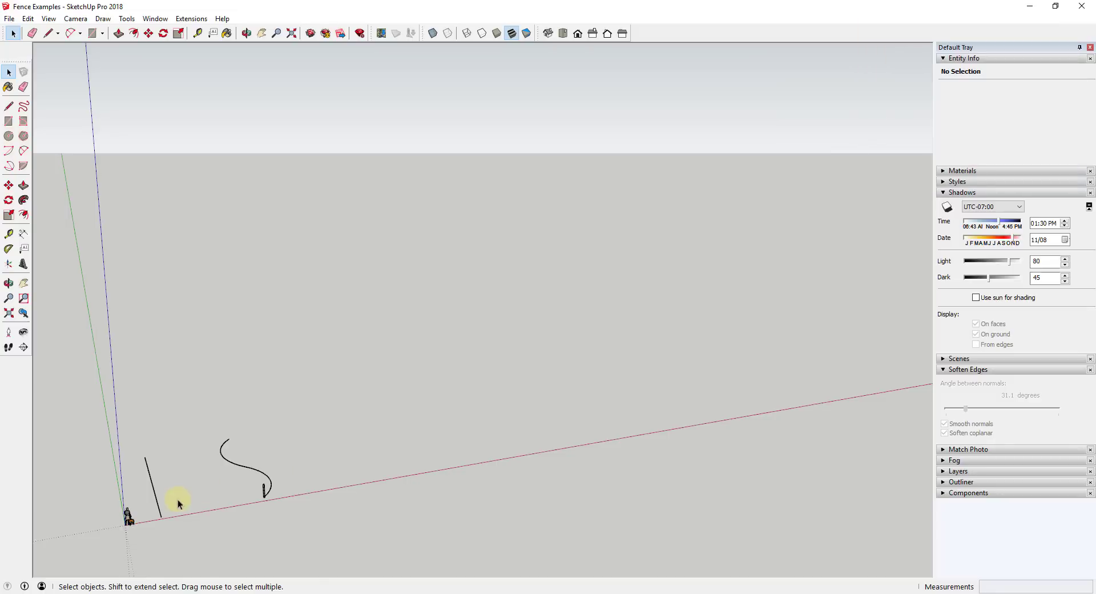
Dock the Tools on Surface toolbar in the top row and move Profile Builder 3 to the upper right.
middle_click_drag(176, 499, 439, 164)
left_click_drag(398, 112, 839, 29)
left_click_drag(274, 72, 883, 54)
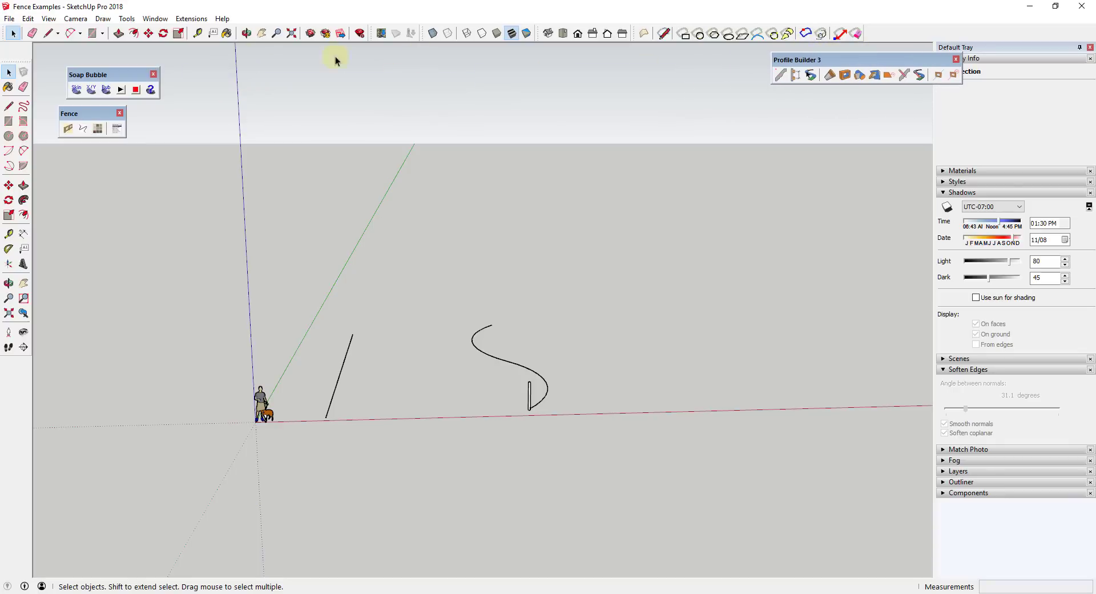
Close the Soap Bubble toolbar and dock the Fence toolbar off the drawing area.
left_click(153, 73)
left_click_drag(81, 113, 881, 29)
scroll(641, 296, "down", 2)
scroll(452, 372, "up", 1)
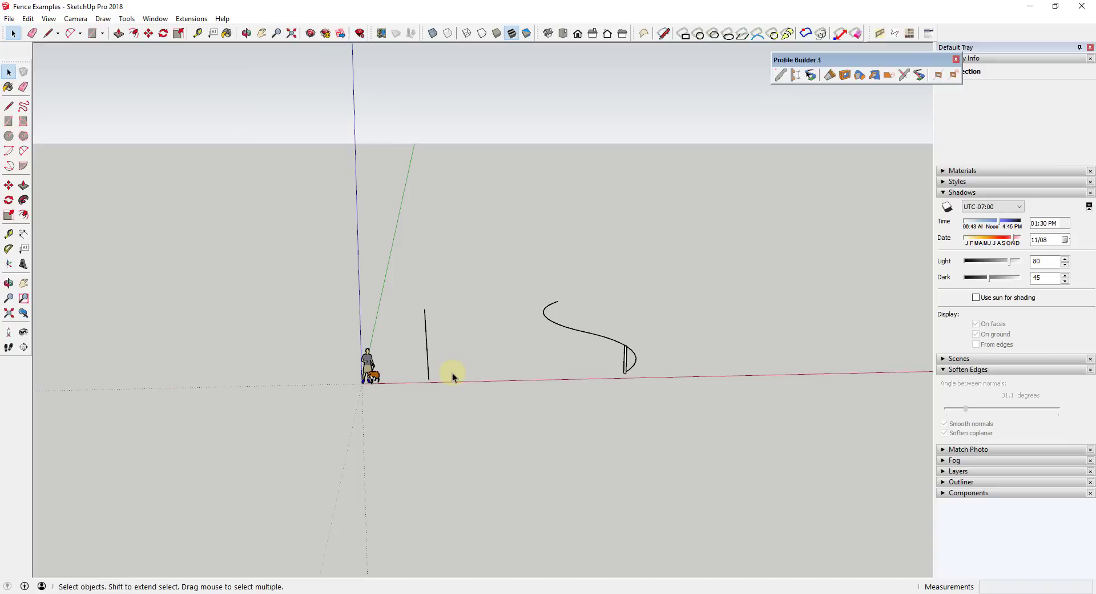
mouse_move(453, 373)
middle_mouse_down()
mouse_move(318, 396)
mouse_move(354, 384)
middle_mouse_up()
scroll(354, 381, "up", 3)
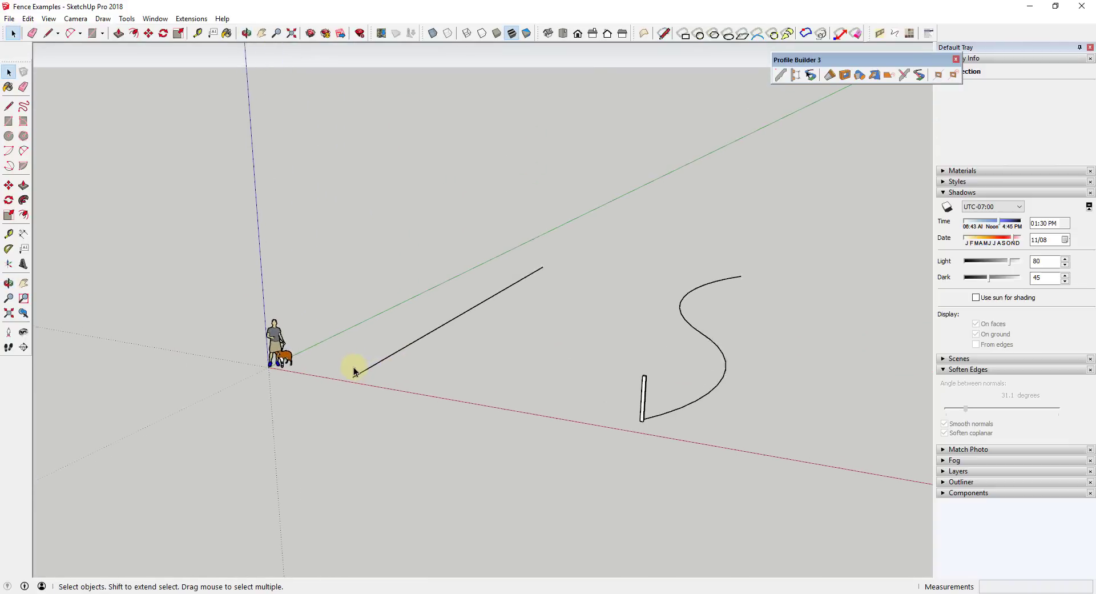
Draw a 4,4 square at the straight line's near endpoint.
key("r")
middle_click_drag(360, 382, 399, 382)
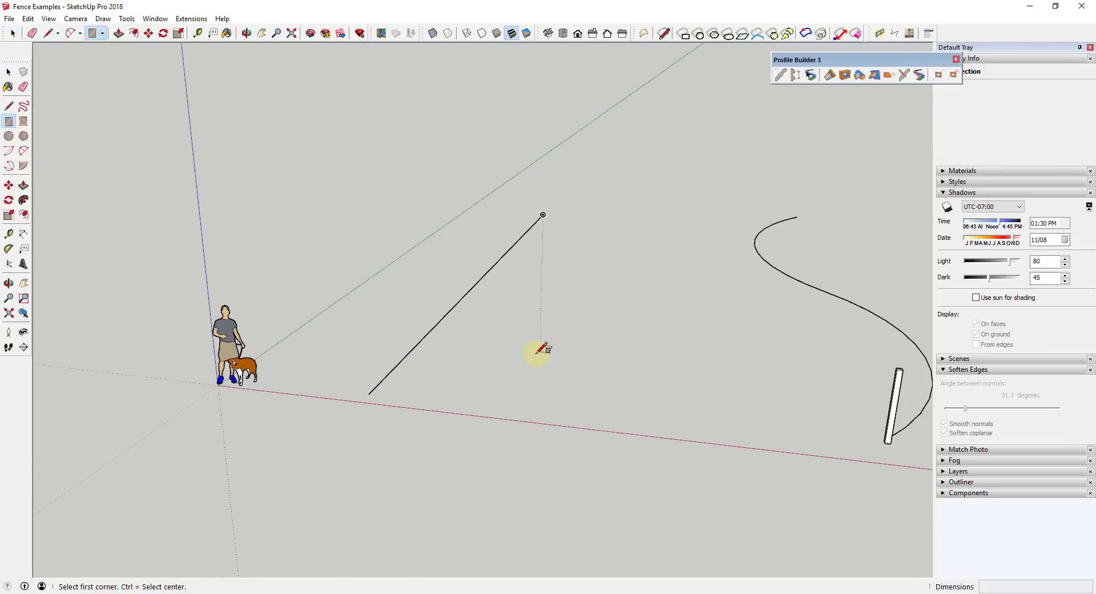
scroll(369, 394, "up", 2)
left_click(369, 393)
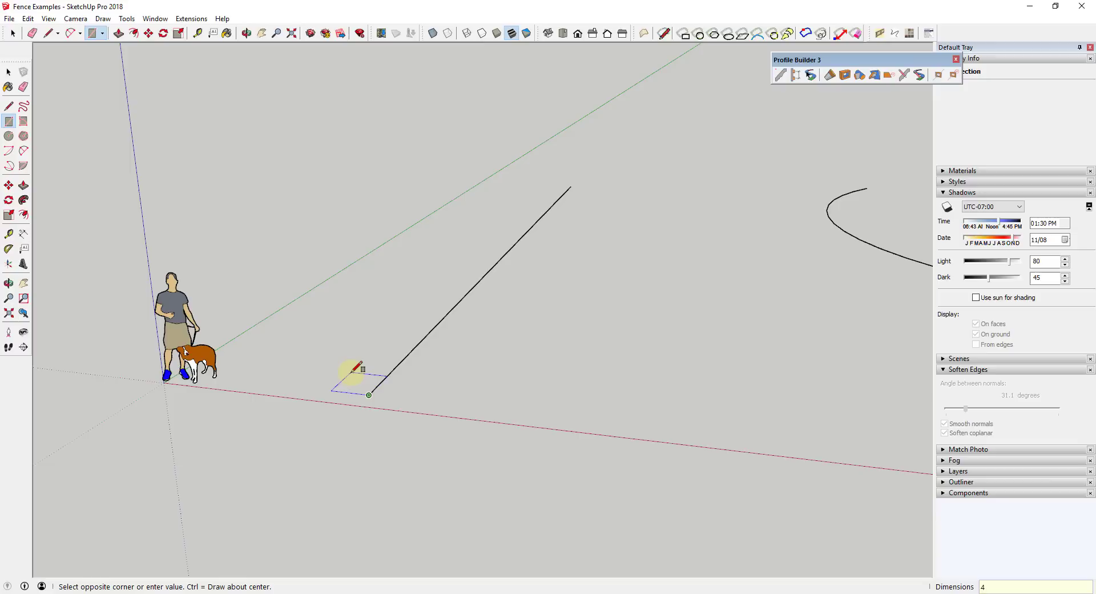
type("4,4")
key("Return")
key("space")
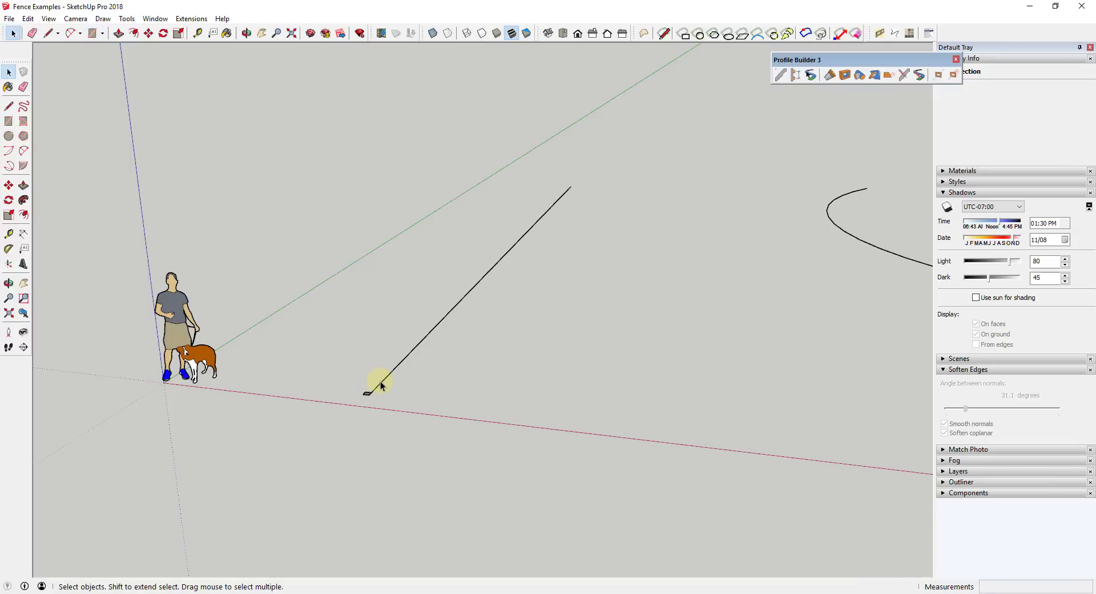
Pull the square up into a post of height 5.
key("p")
left_click(367, 394)
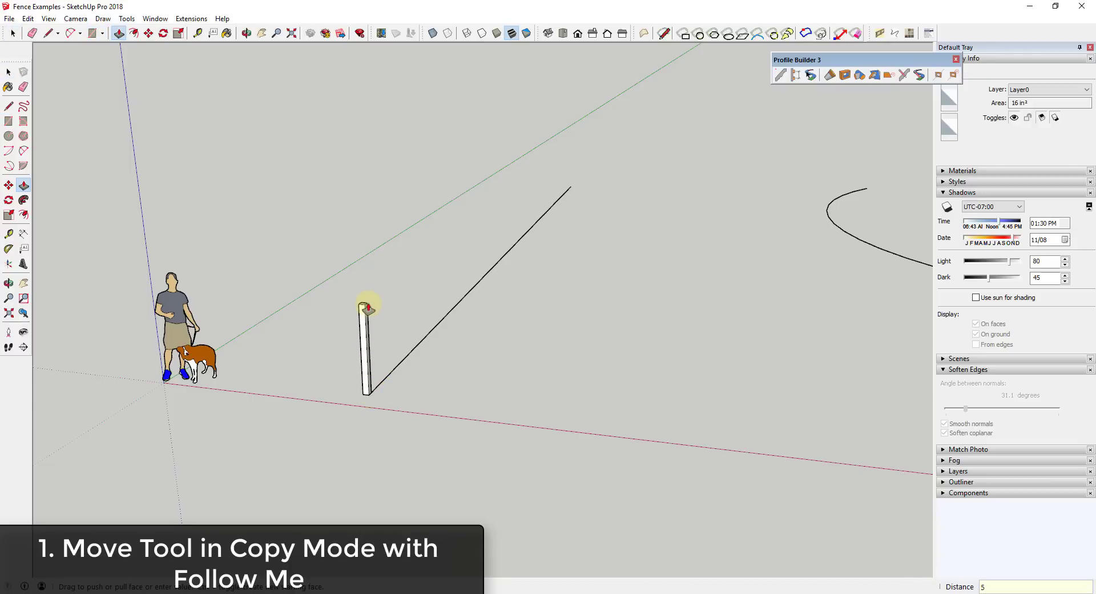
key("space")
Select the whole post and make it a component named 'Fence Post'.
left_click_drag(335, 279, 400, 429)
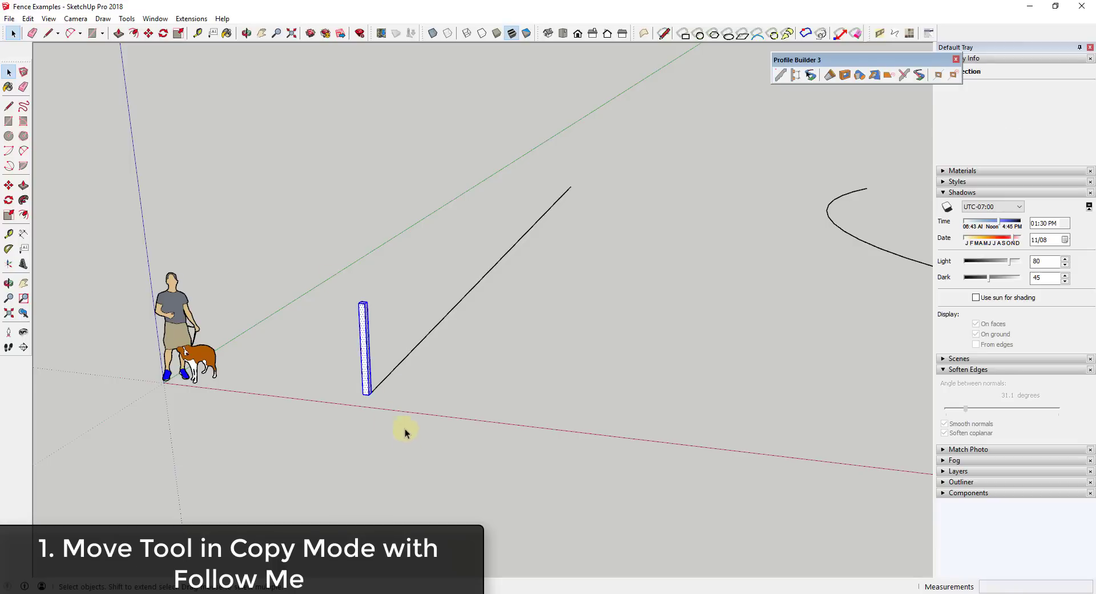
right_click(365, 355)
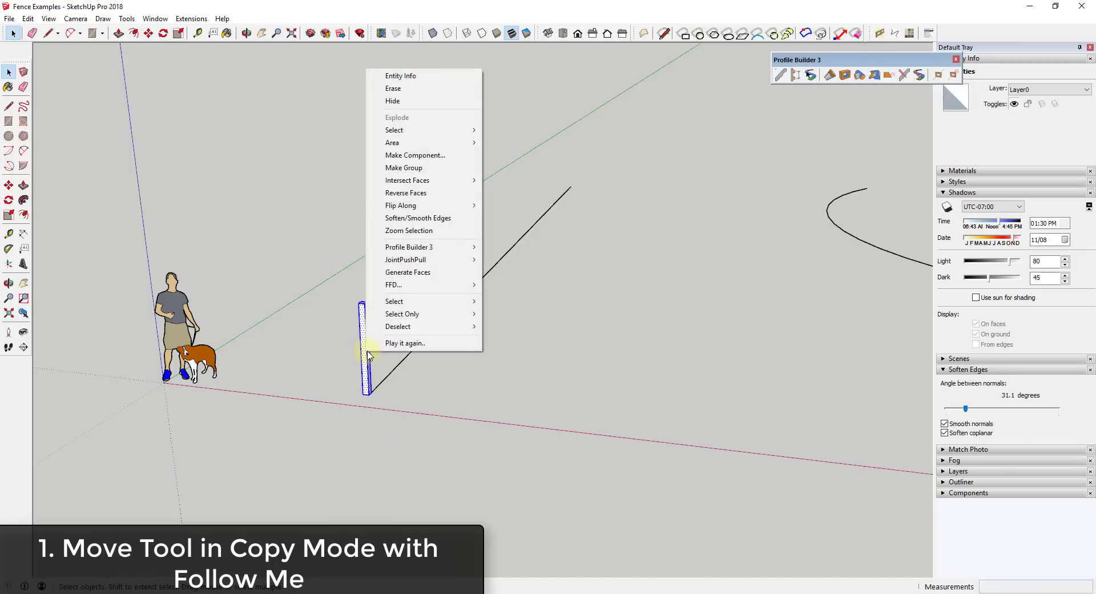
left_click(436, 156)
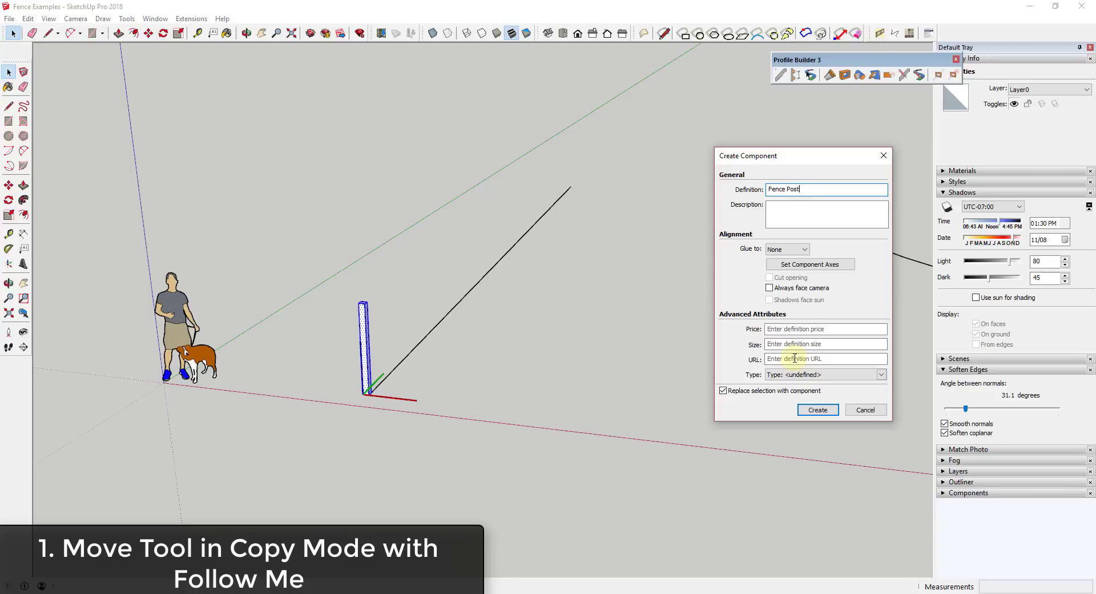
key("Return")
left_click(479, 322)
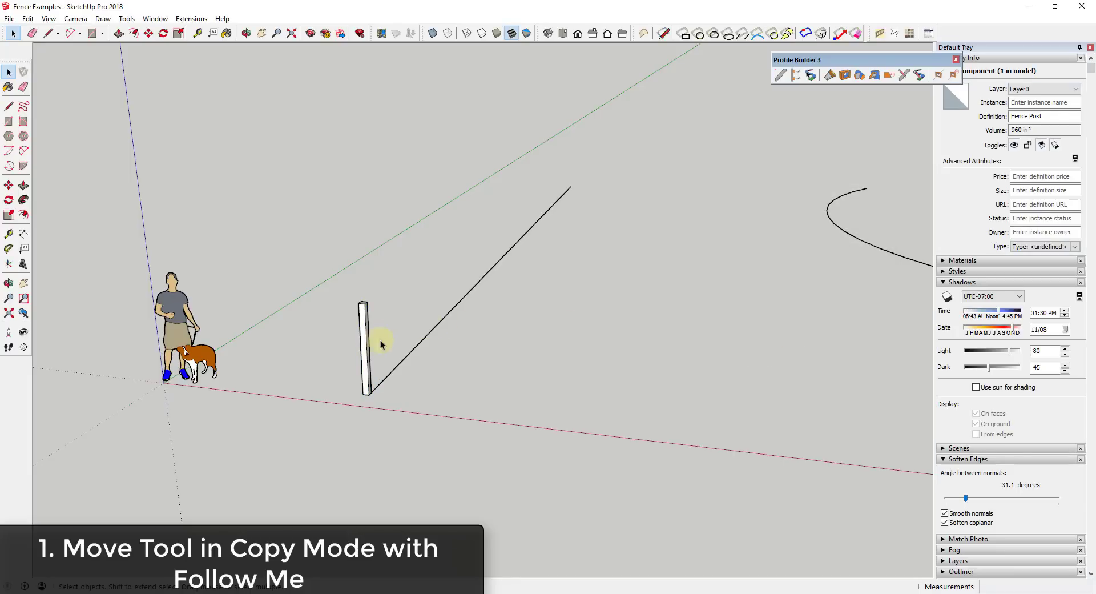
middle_click_drag(436, 387, 256, 413)
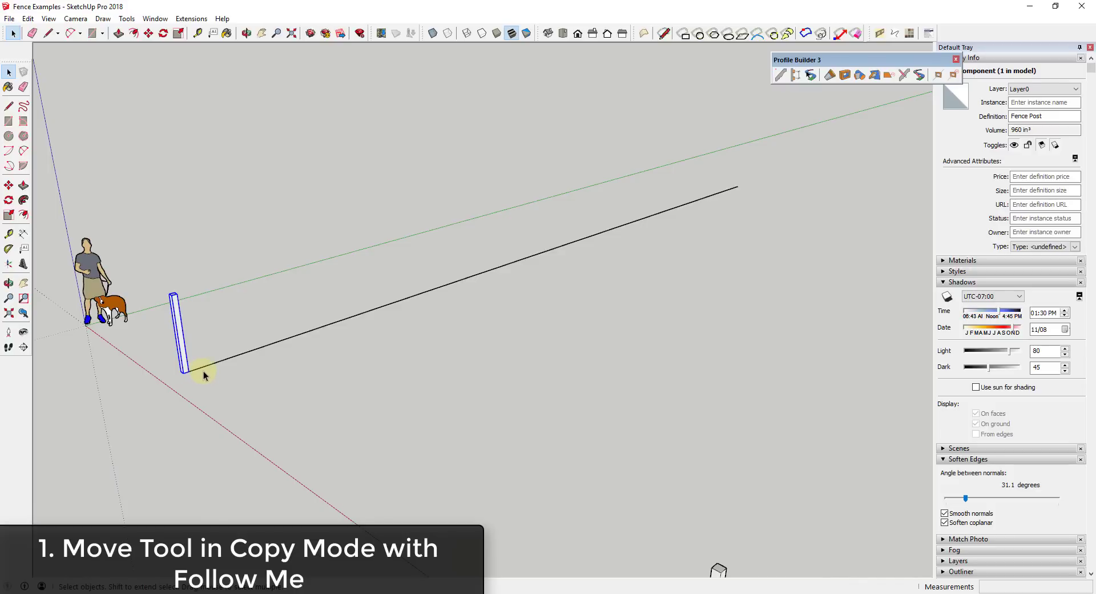
Copy the Fence Post to the line's far end and array it into eight equal intervals.
key("m")
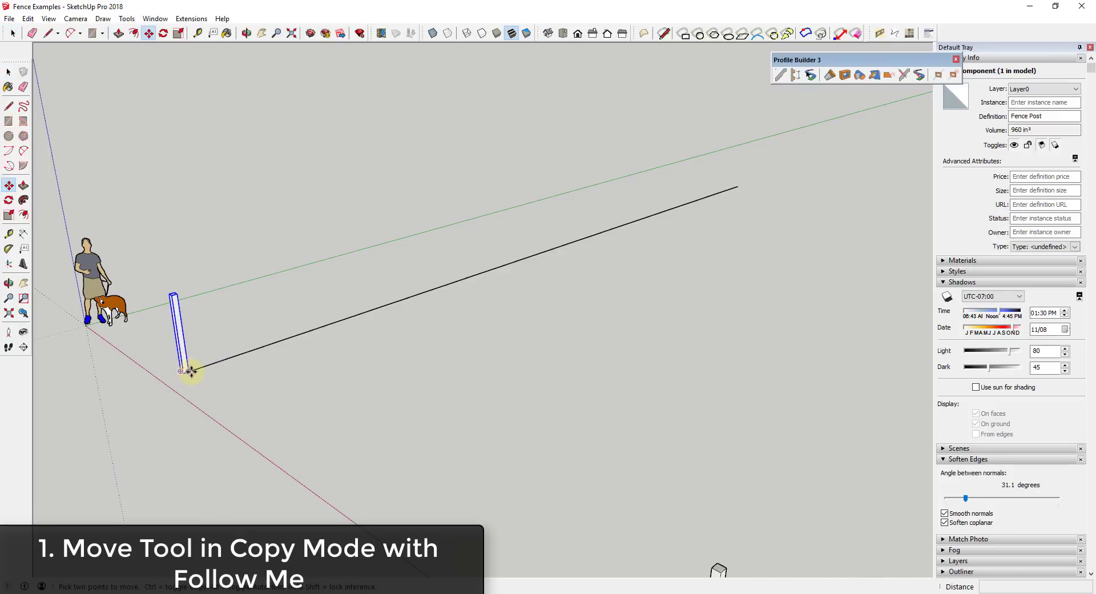
key("ctrl")
left_click(192, 372)
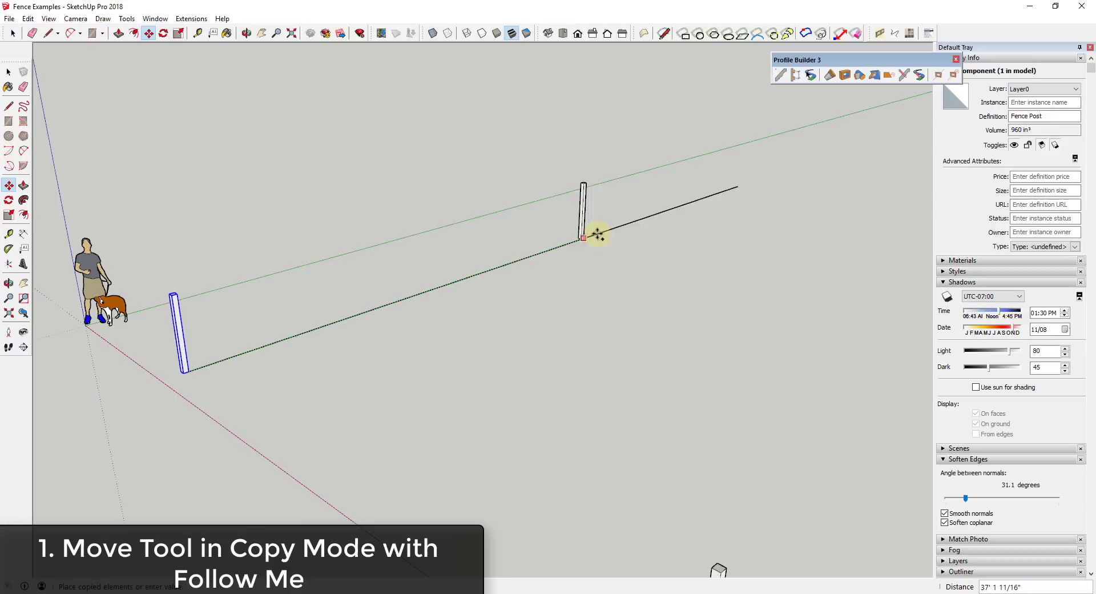
left_click(739, 185)
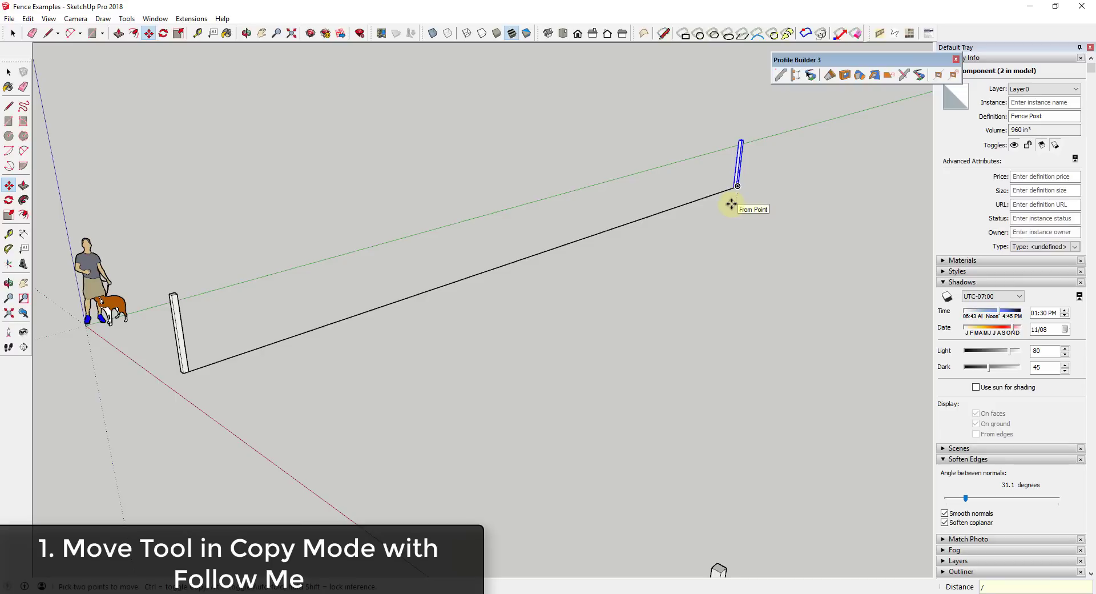
key("Return")
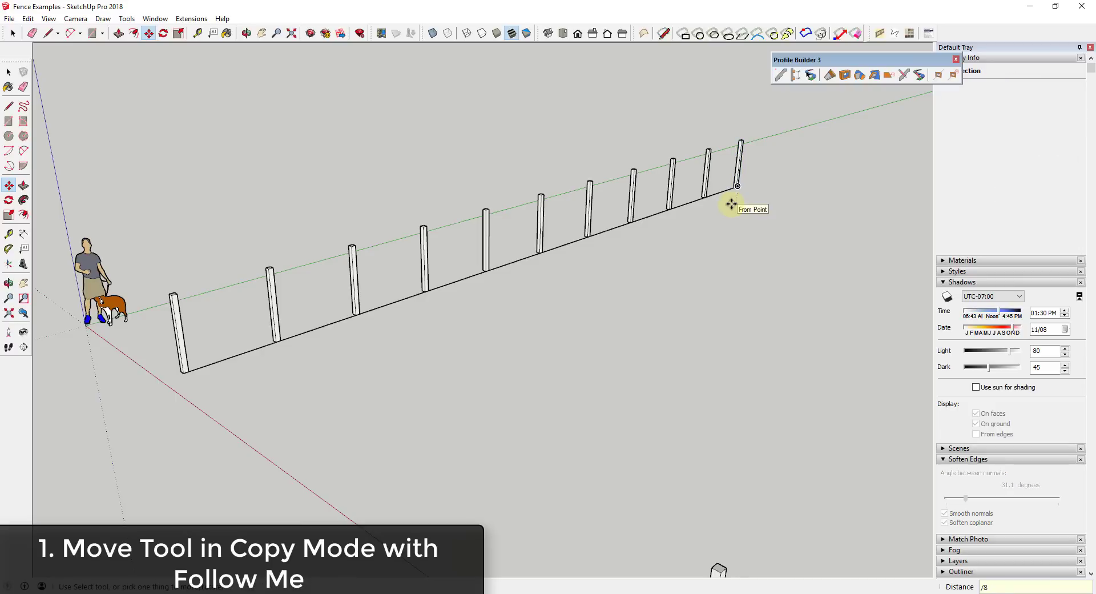
key("Return")
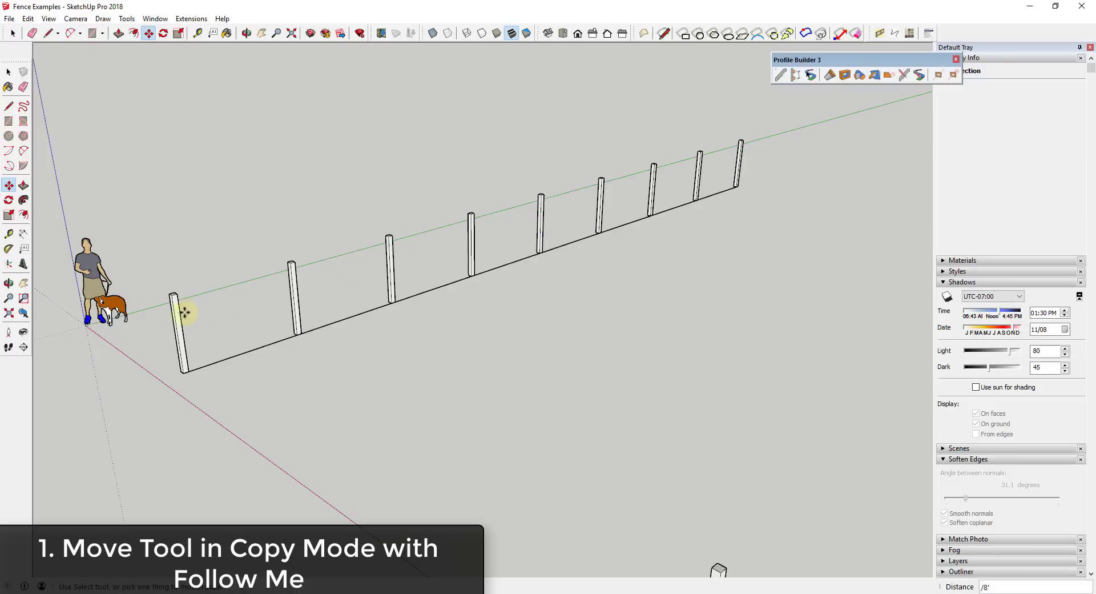
key("space")
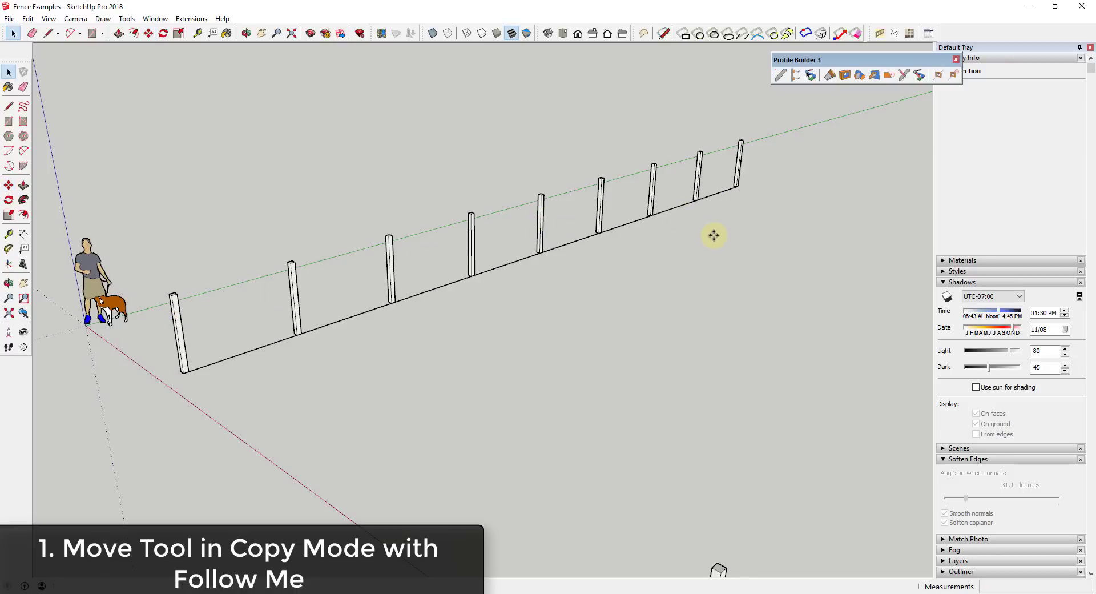
middle_click_drag(397, 271, 284, 368)
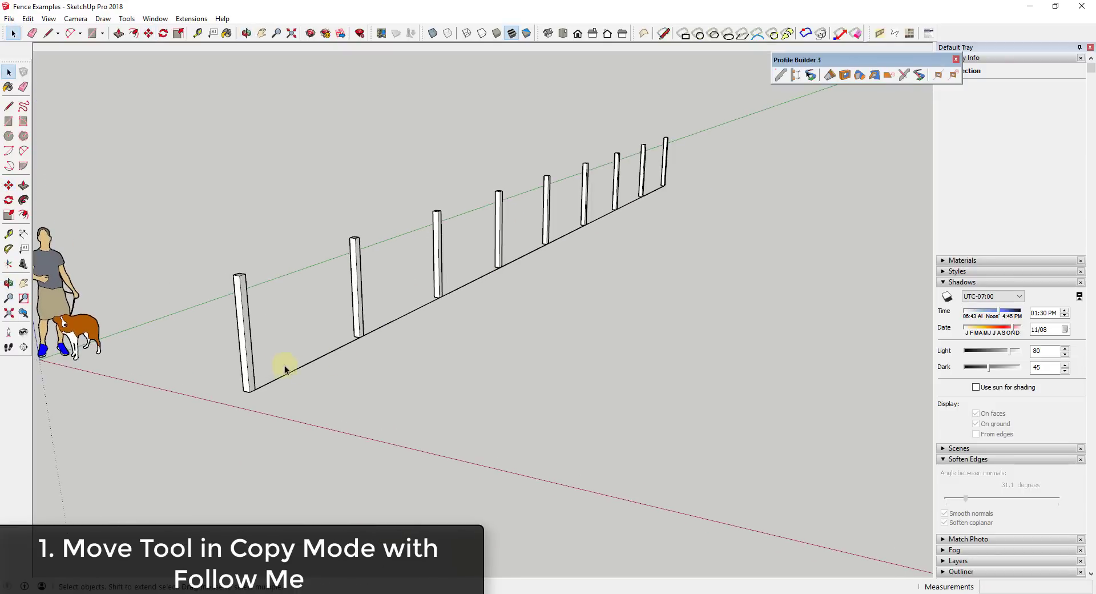
Copy the ground line up across the tops of the posts.
left_click(262, 386)
scroll(261, 386, "up", 3)
key("m")
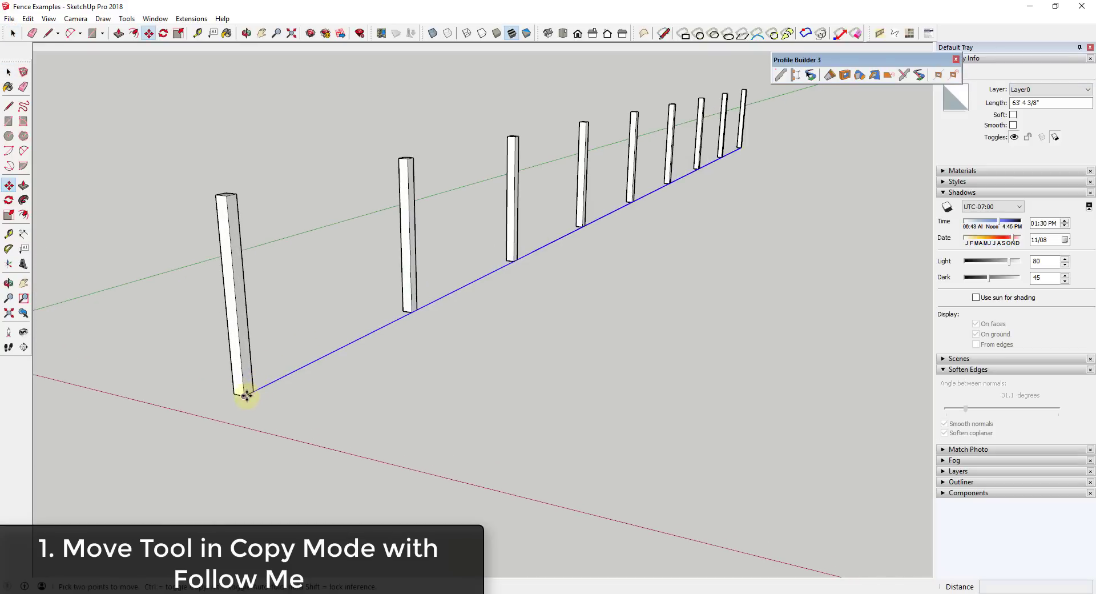
left_click(247, 396)
key("ctrl")
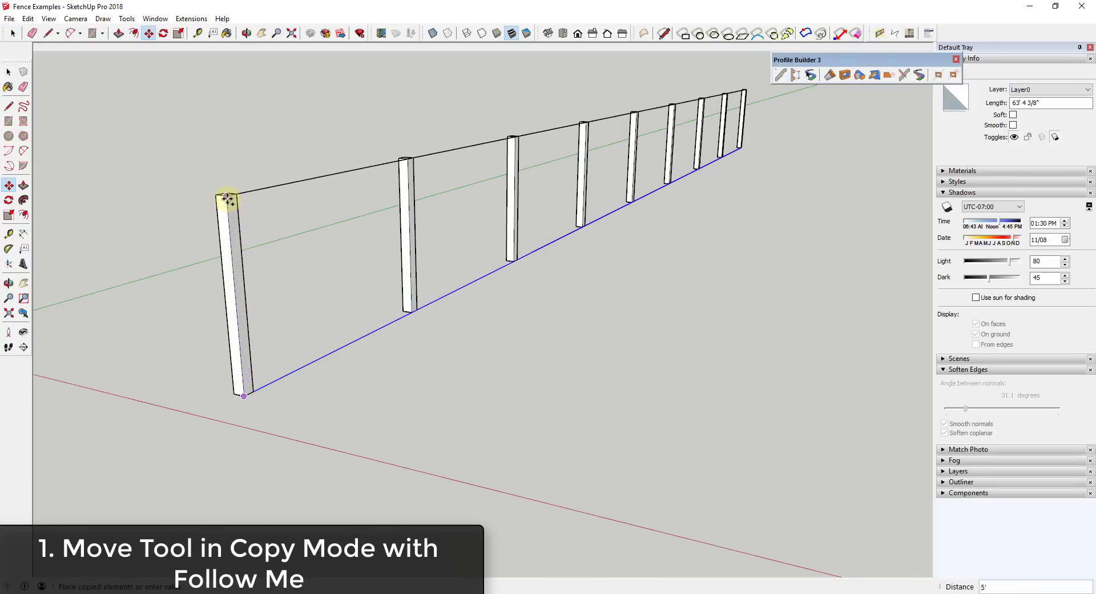
left_click(227, 197)
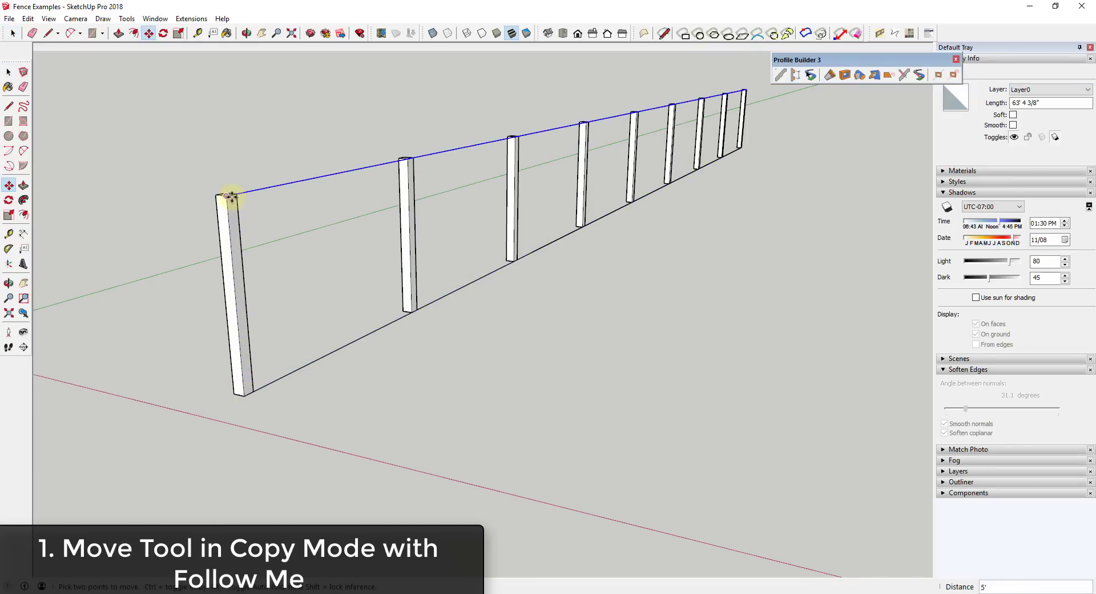
left_click(232, 197)
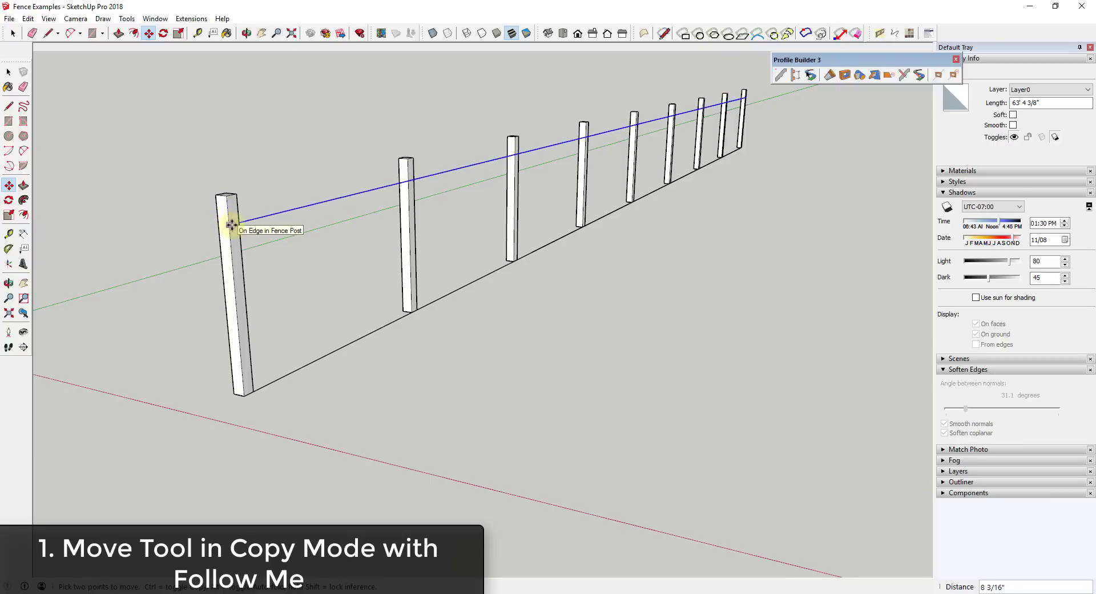
mouse_move(272, 230)
middle_mouse_down()
mouse_move(404, 250)
mouse_move(272, 225)
middle_mouse_up()
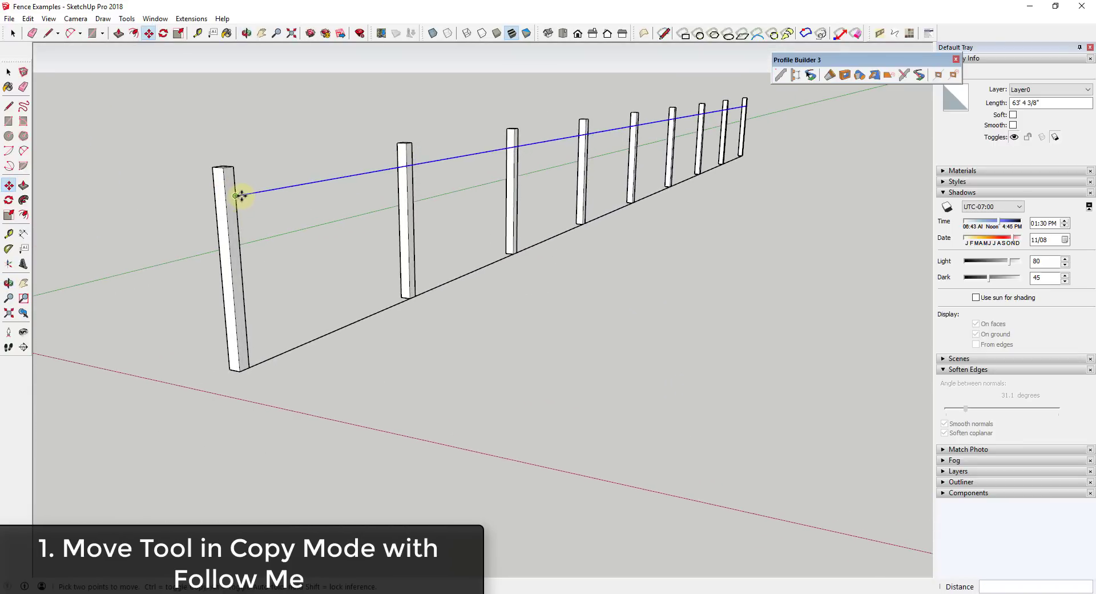
Draw a 2 by 4 rail profile rectangle on the first post.
key("r")
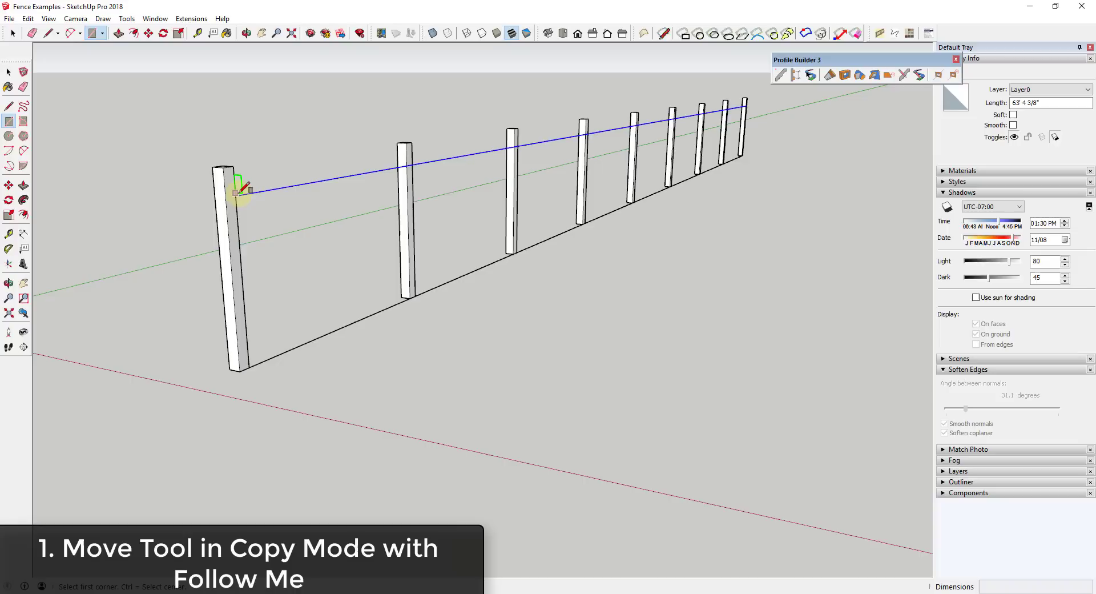
left_click(235, 196)
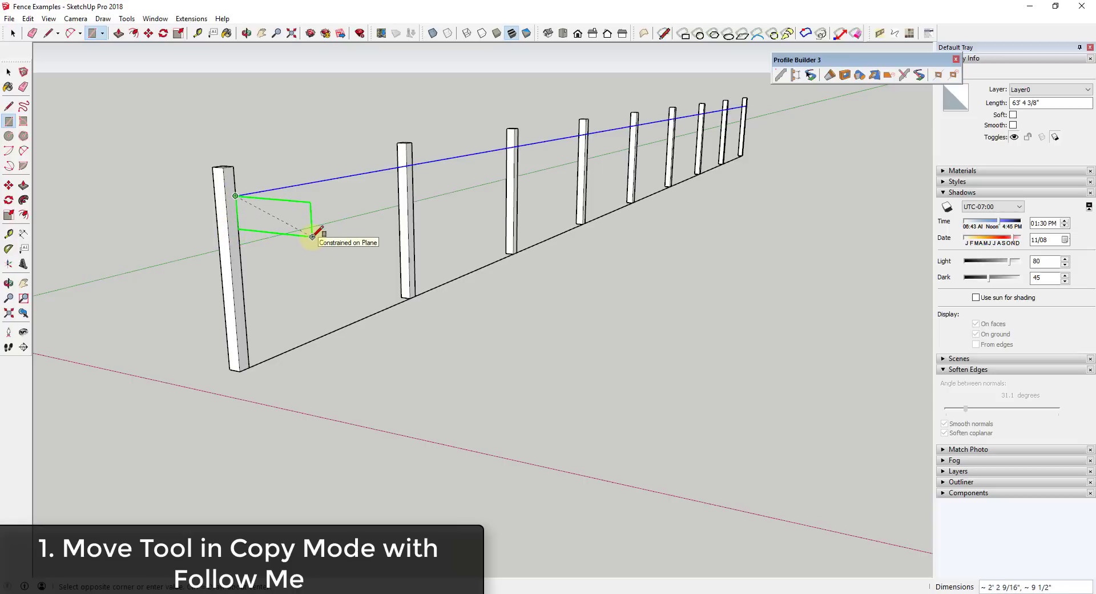
type("2,4")
key("Return")
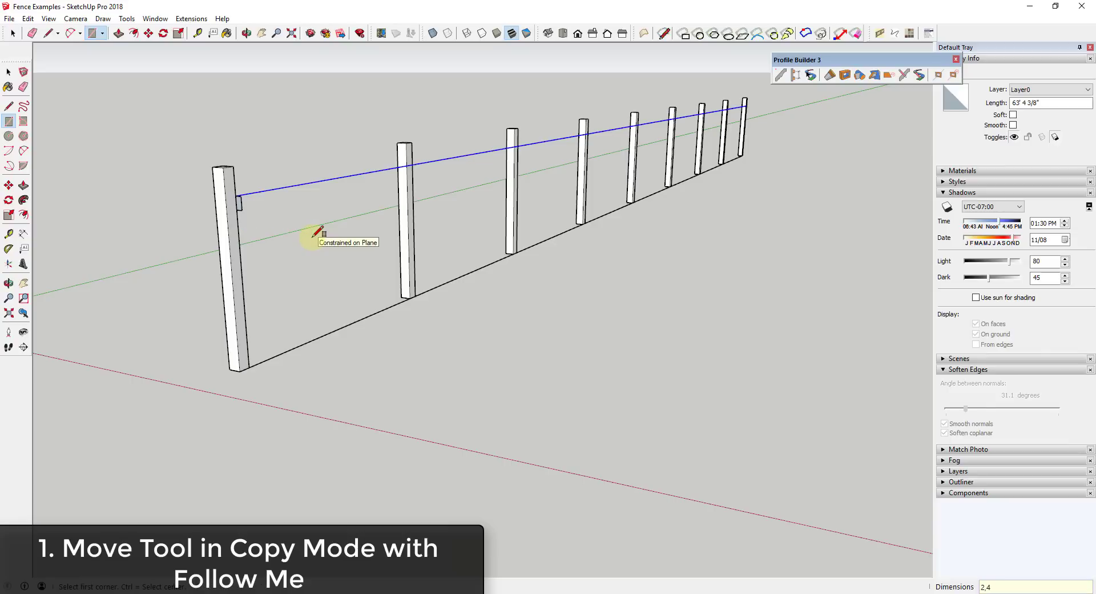
key("space")
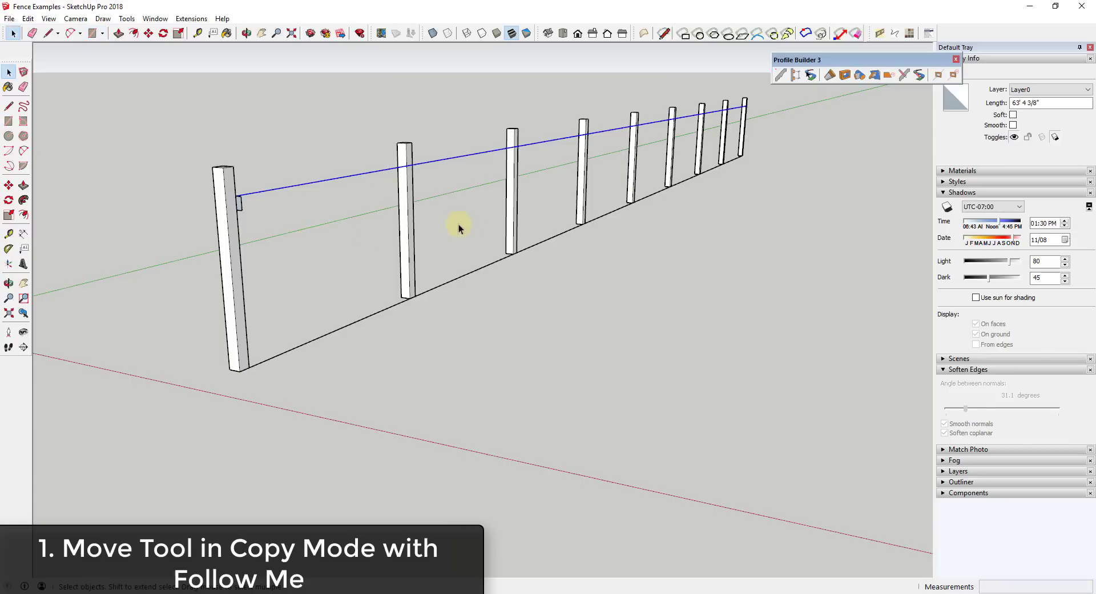
Sweep the 2 by 4 profile along the top line with Follow Me to form a rail.
left_click(23, 200)
left_click(241, 204)
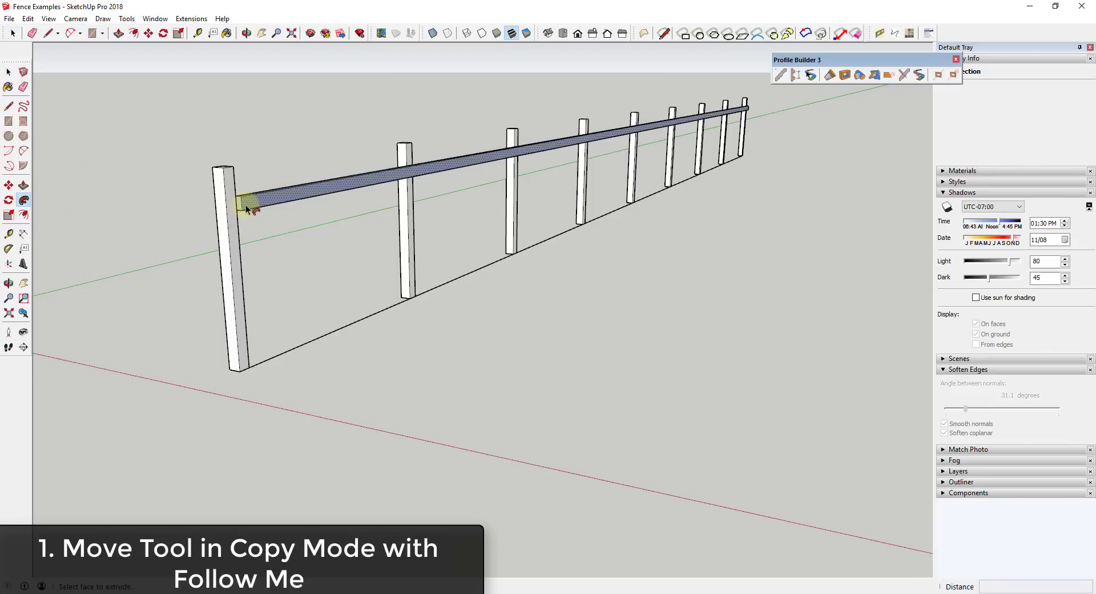
key("p")
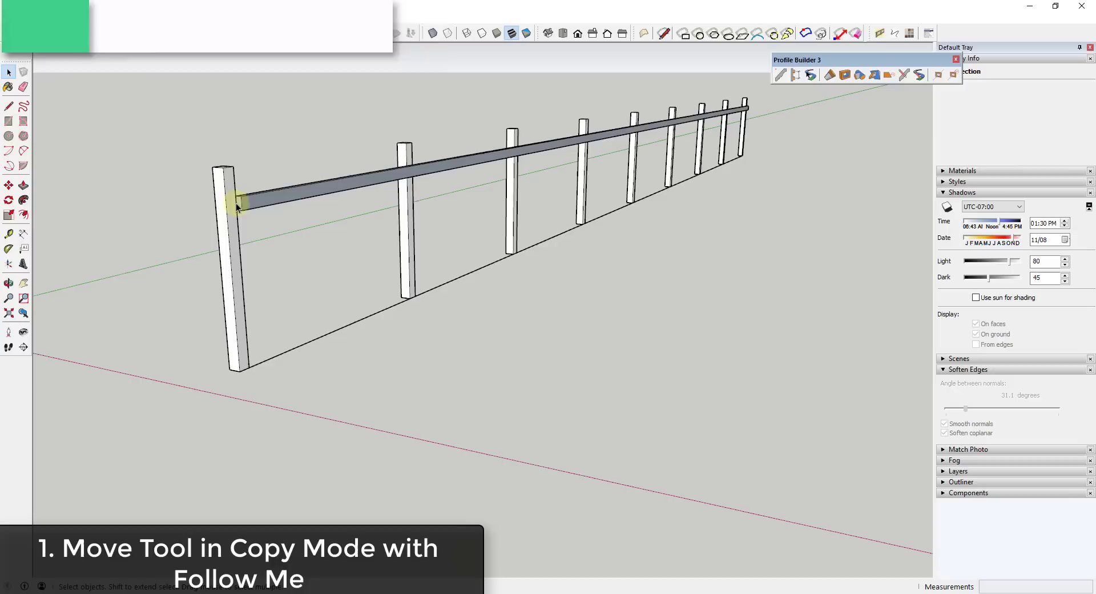
left_click(240, 203)
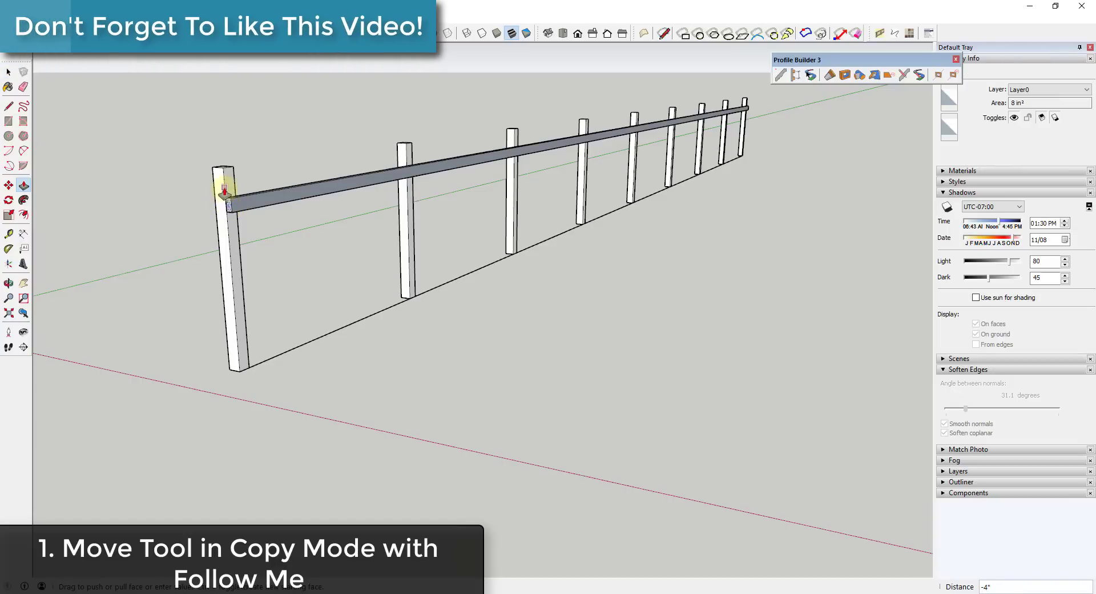
key("space")
Reverse the rail's faces and make it a group.
double_click(249, 200)
right_click(249, 201)
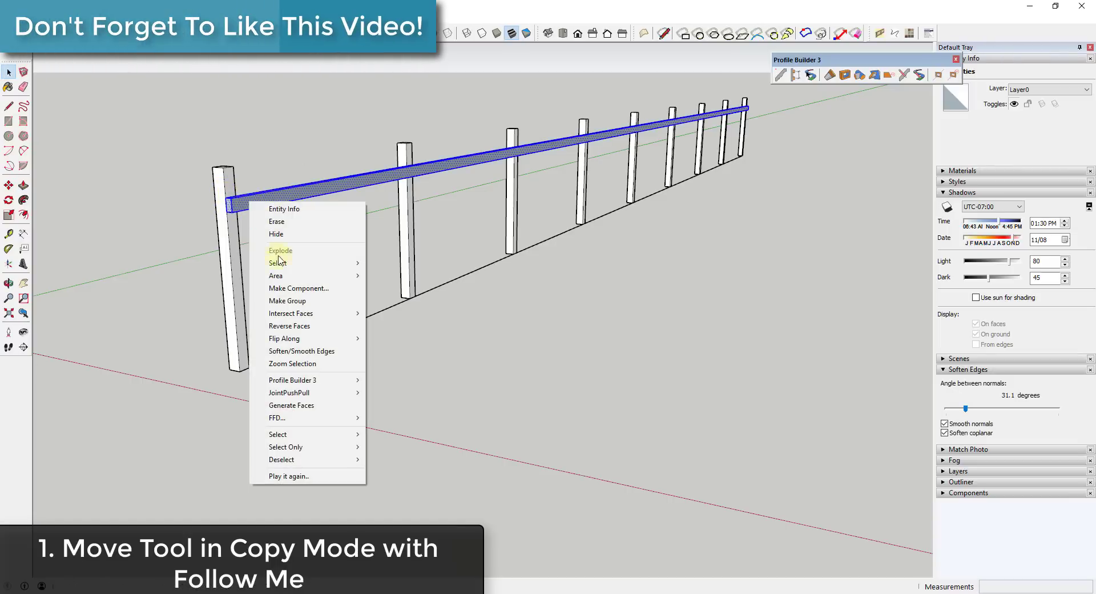
left_click(296, 326)
right_click(269, 197)
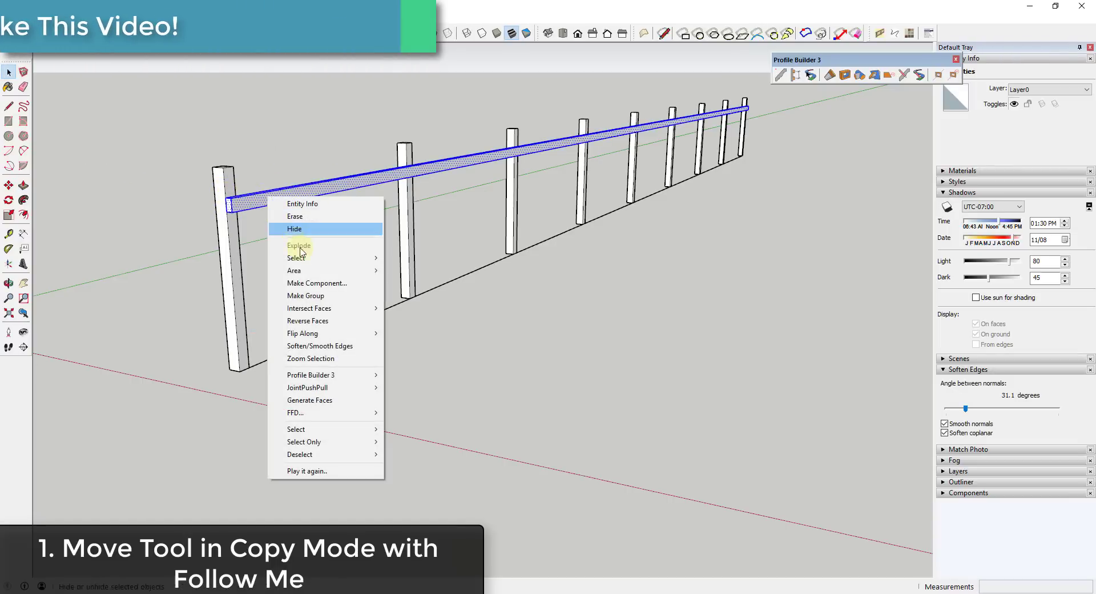
left_click(314, 295)
Copy the rail down the posts and repeat it with *2 for three rails.
key("m")
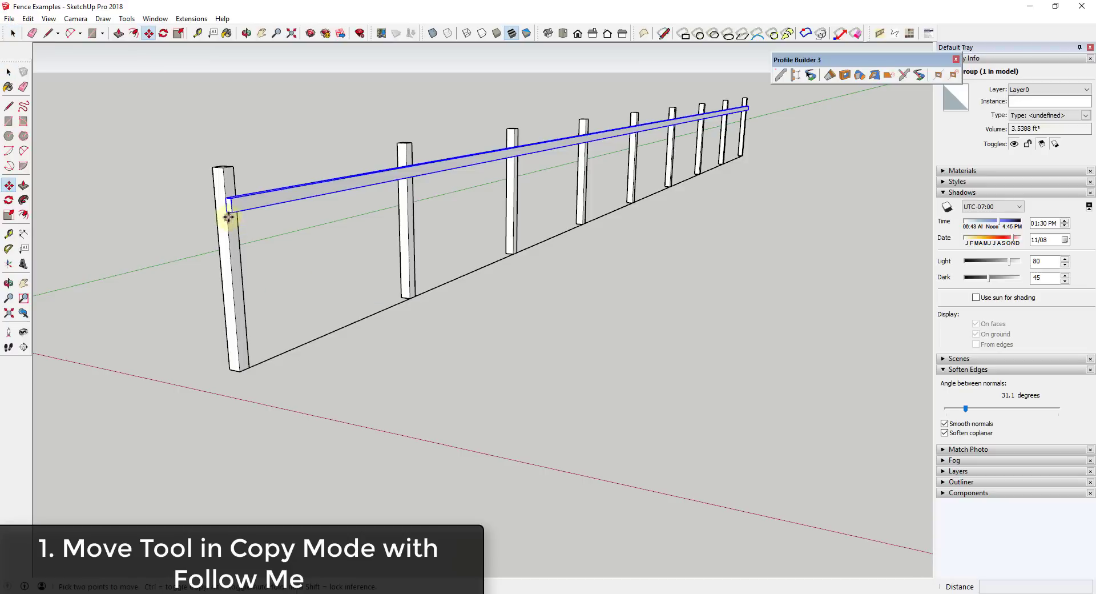
key("ctrl")
left_click(226, 212)
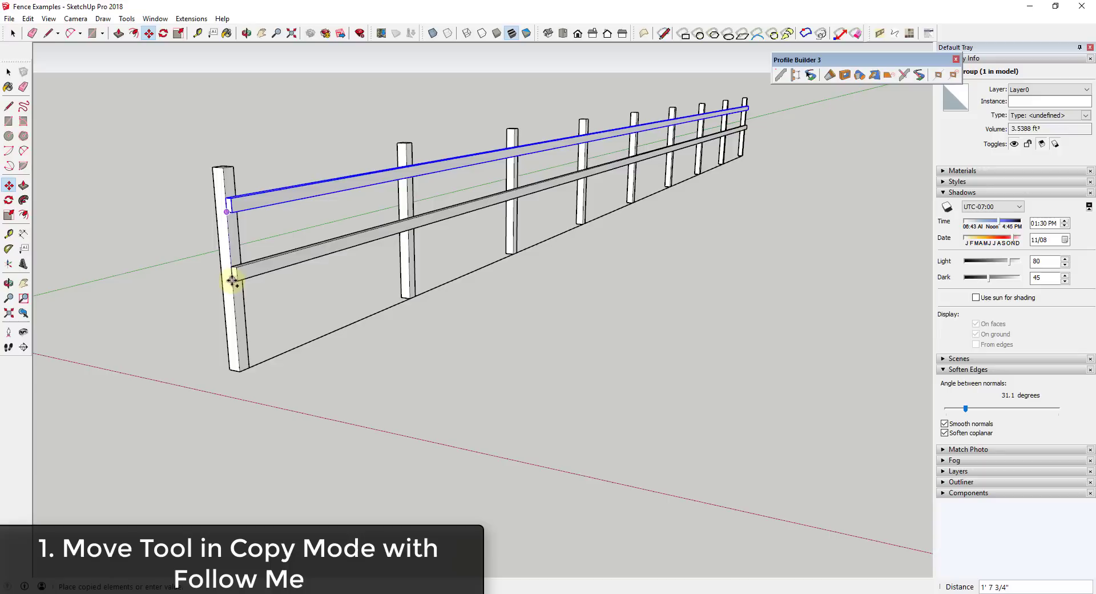
left_click(231, 276)
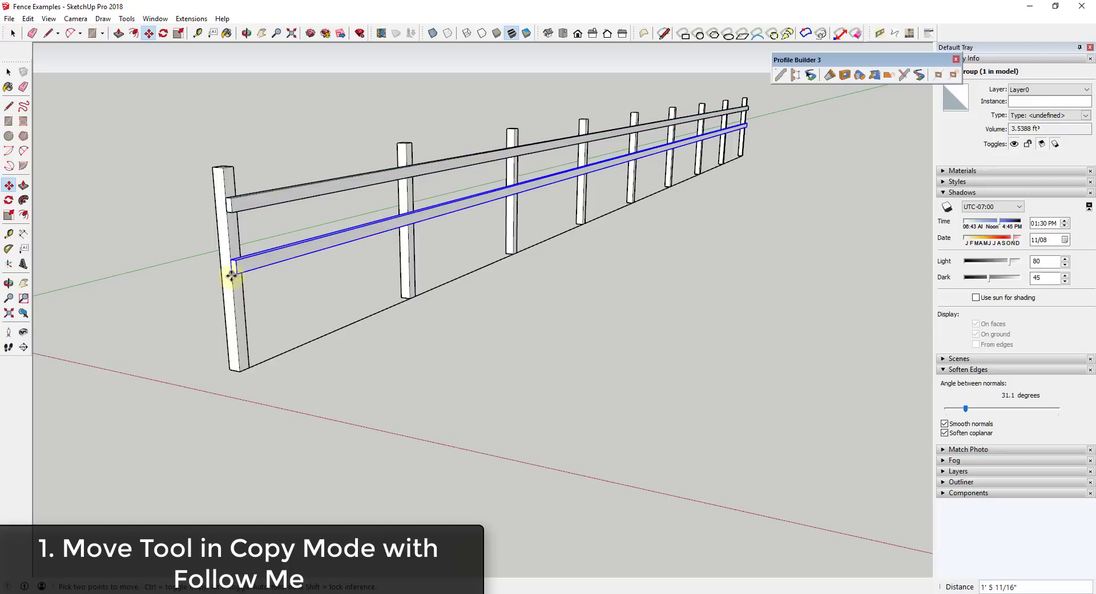
key("Return")
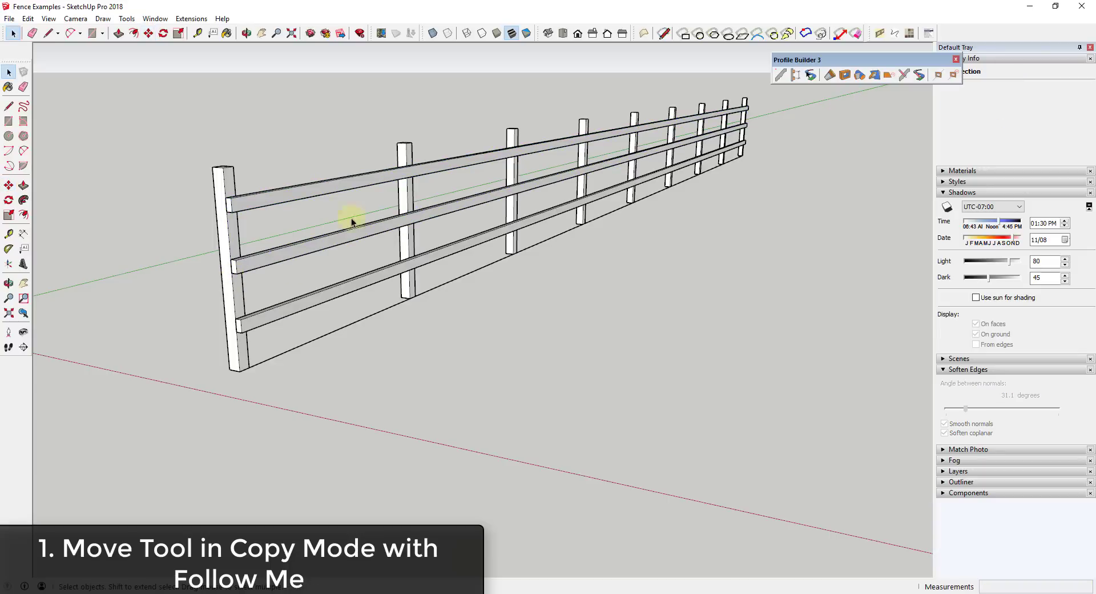
Orbit and zoom until the S-shaped path and its lone post fill the view.
middle_click_drag(355, 220, 616, 174)
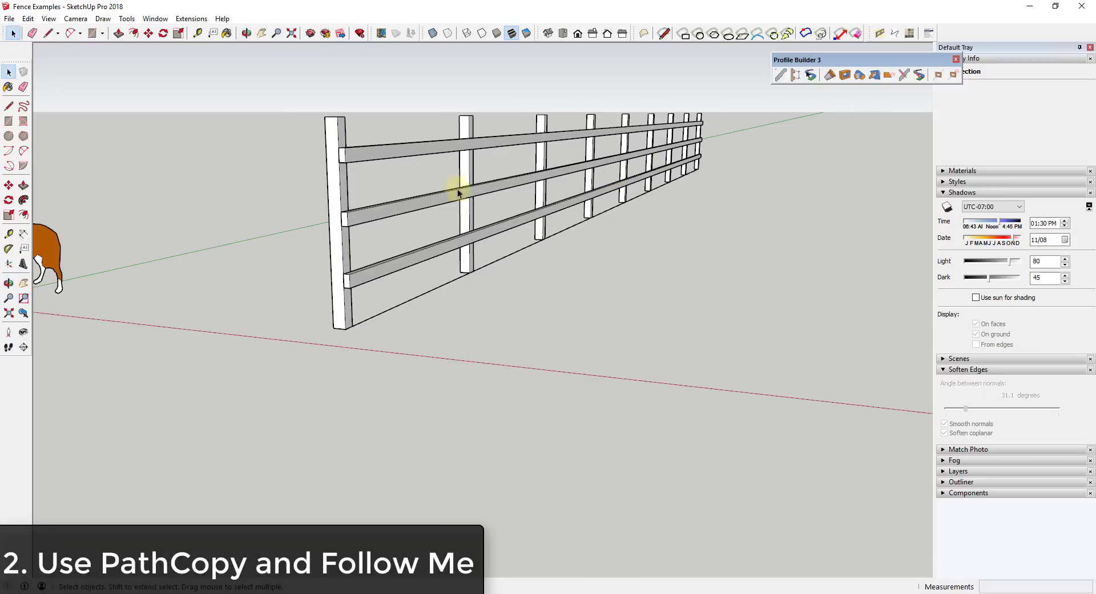
scroll(587, 217, "down", 5)
mouse_move(587, 217)
middle_mouse_down()
mouse_move(693, 221)
mouse_move(638, 208)
mouse_move(585, 233)
middle_mouse_up()
scroll(583, 201, "up", 3)
key("space")
scroll(584, 201, "down", 2)
scroll(608, 176, "up", 6)
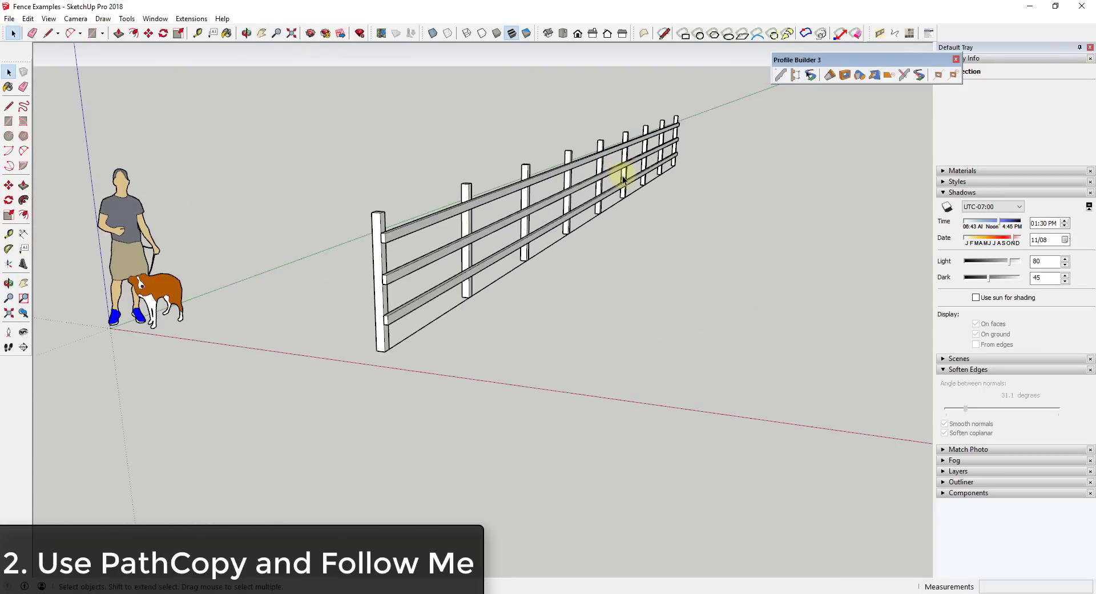
middle_click_drag(607, 191, 484, 135)
scroll(594, 168, "down", 3)
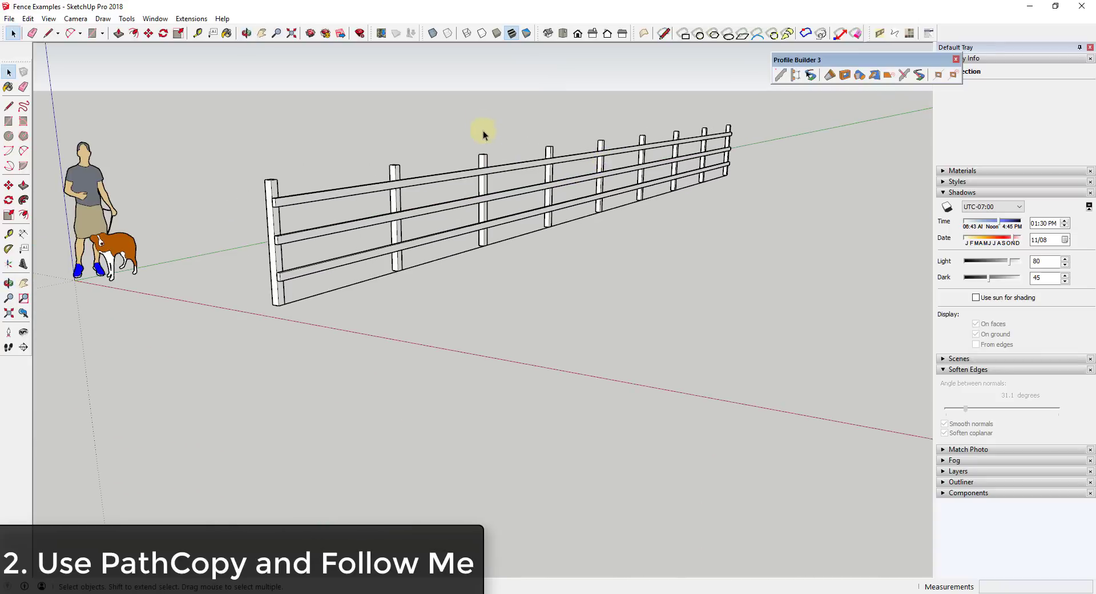
scroll(508, 166, "up", 4)
key("space")
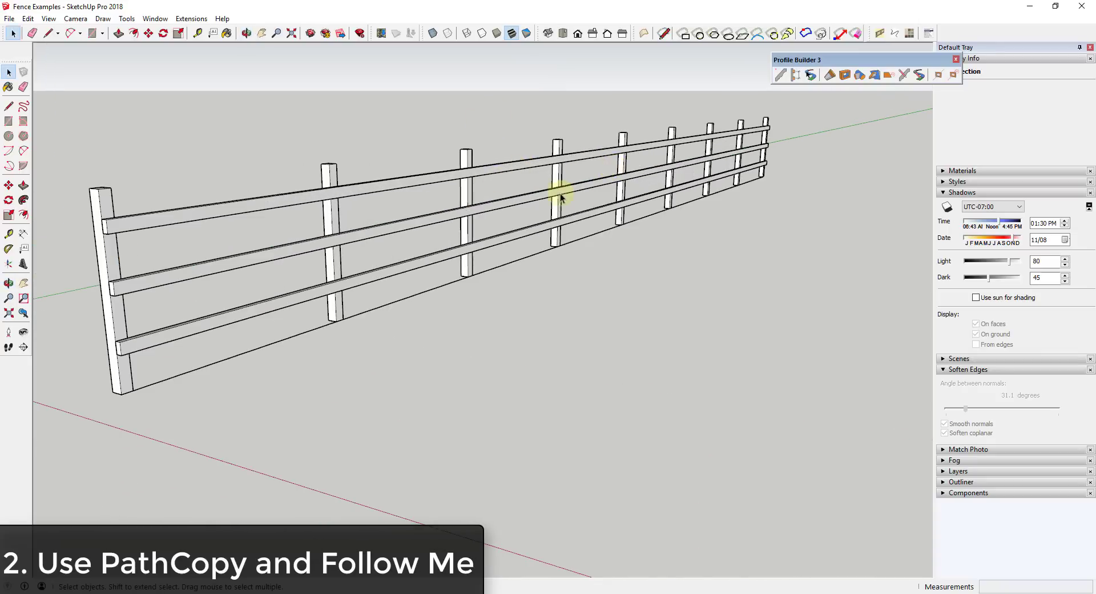
scroll(557, 191, "down", 3)
scroll(423, 222, "down", 4)
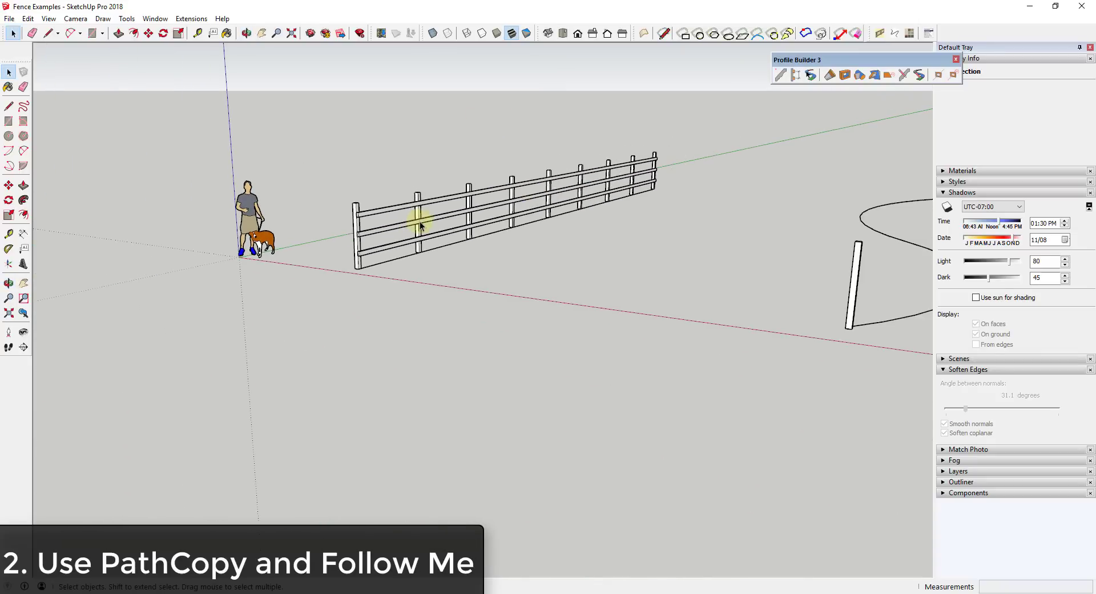
middle_click_drag(428, 221, 841, 252)
scroll(751, 281, "up", 5)
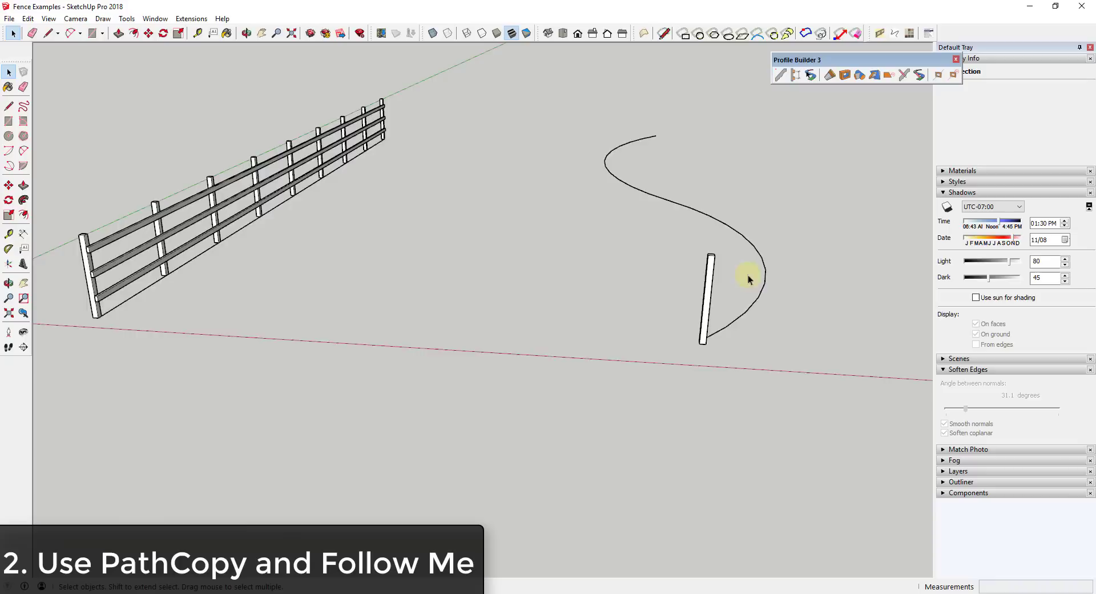
middle_click_drag(738, 296, 694, 292)
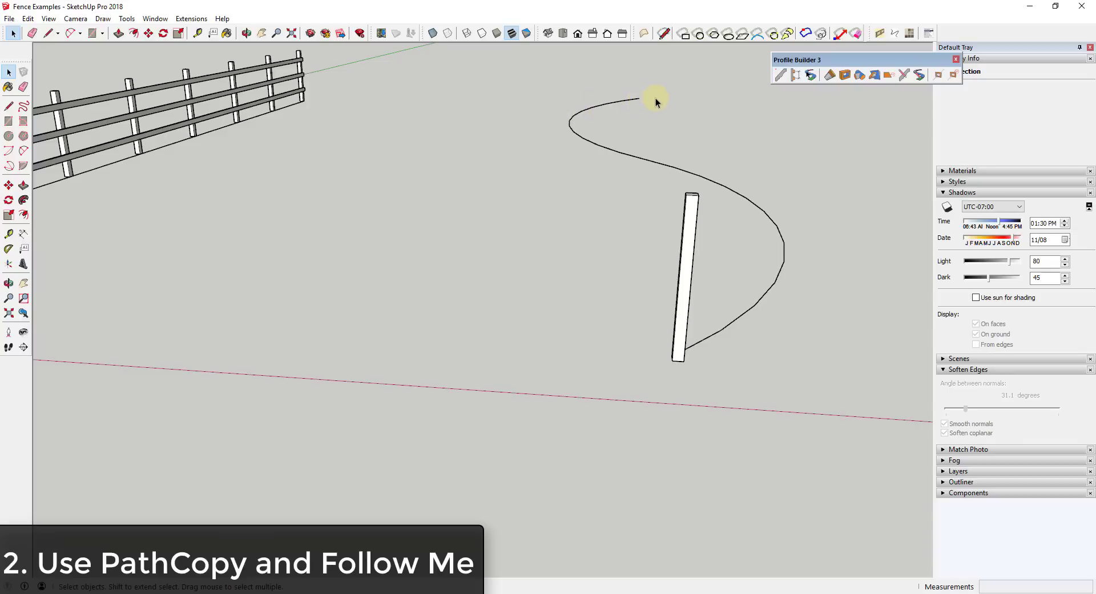
middle_click_drag(689, 125, 764, 247)
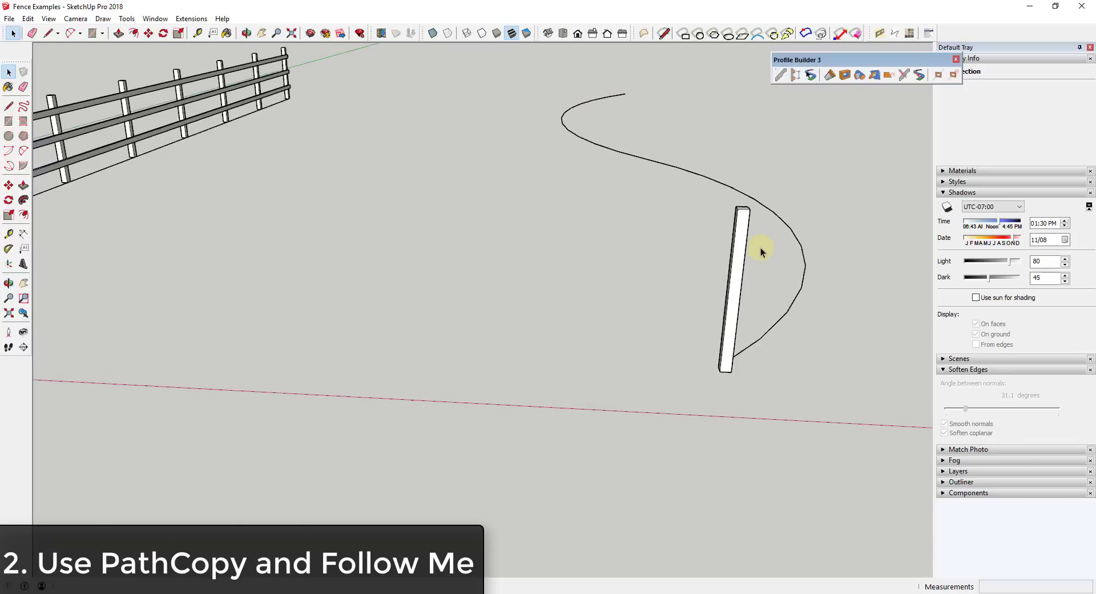
scroll(782, 234, "down", 3)
scroll(840, 209, "up", 4)
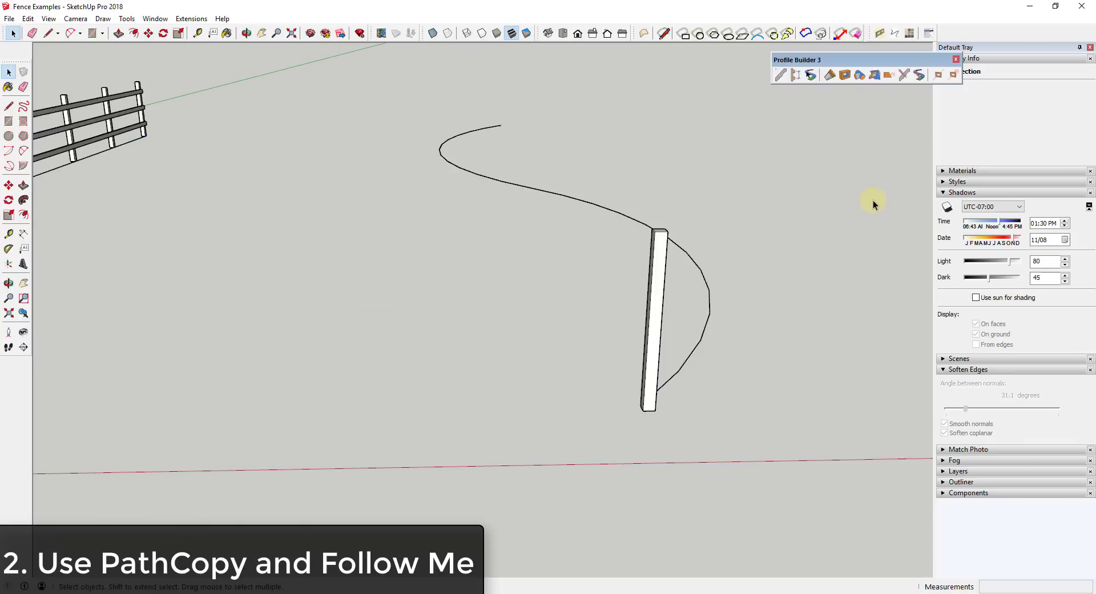
Select the S-curve and use Extensions > PathCopy to copy the post along it 10' apart.
left_click(538, 192)
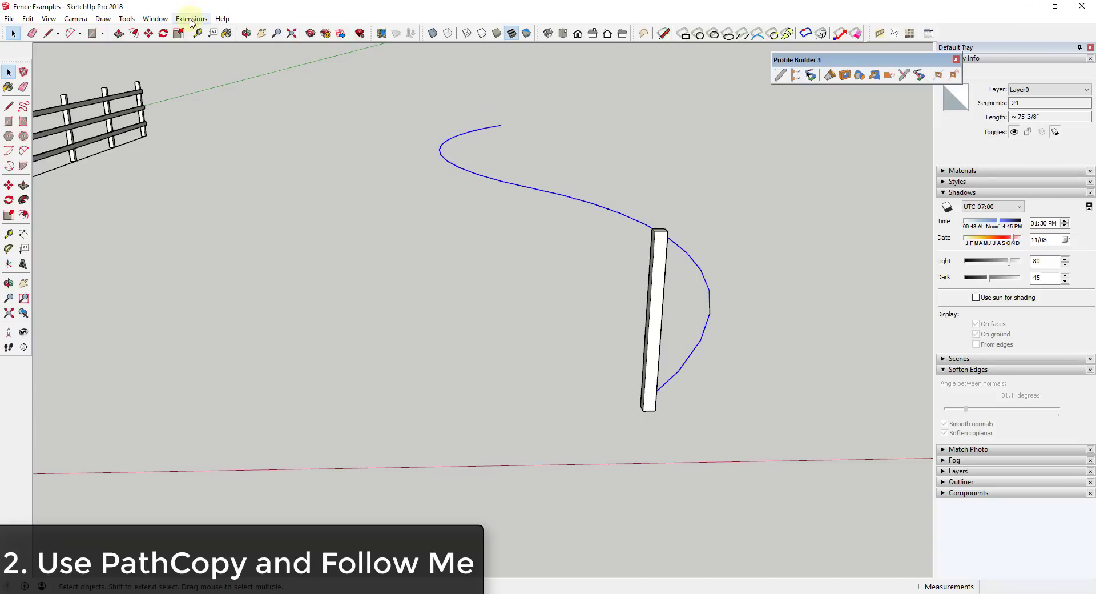
left_click(191, 19)
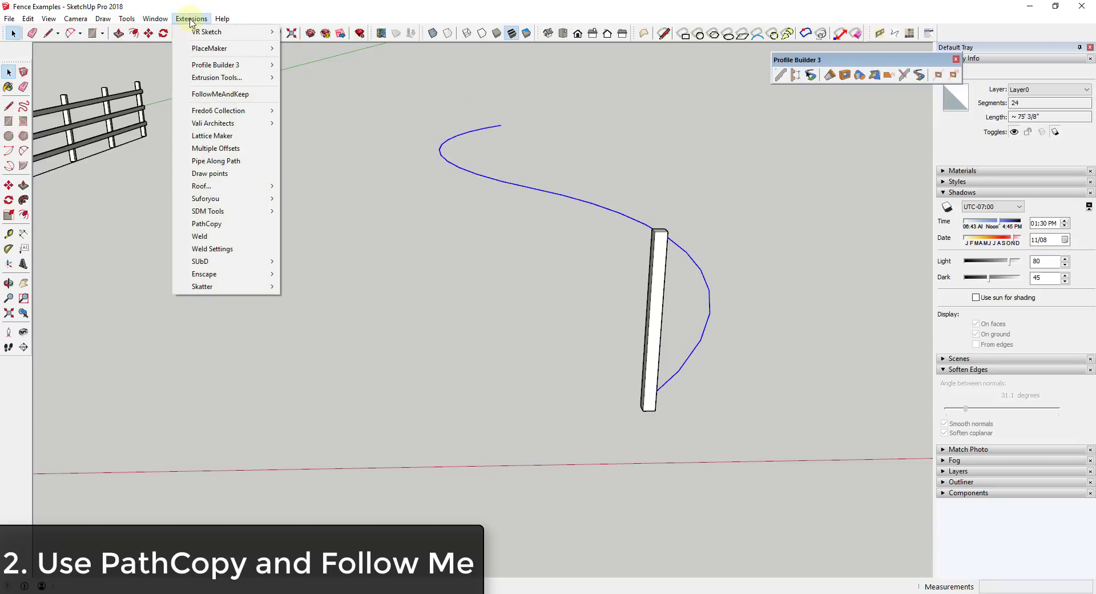
left_click(217, 225)
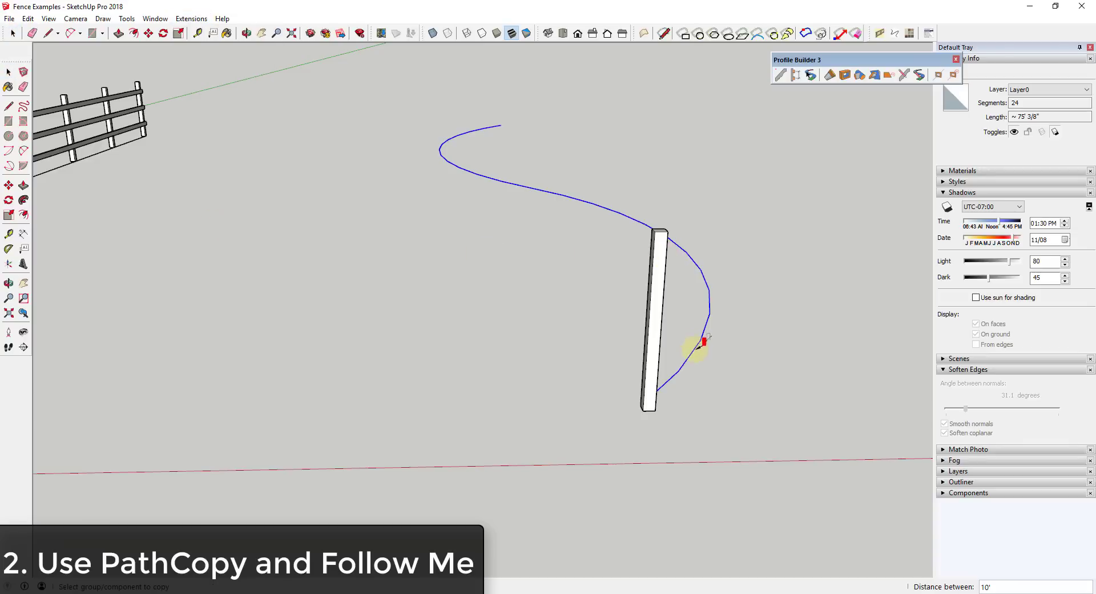
left_click(660, 252)
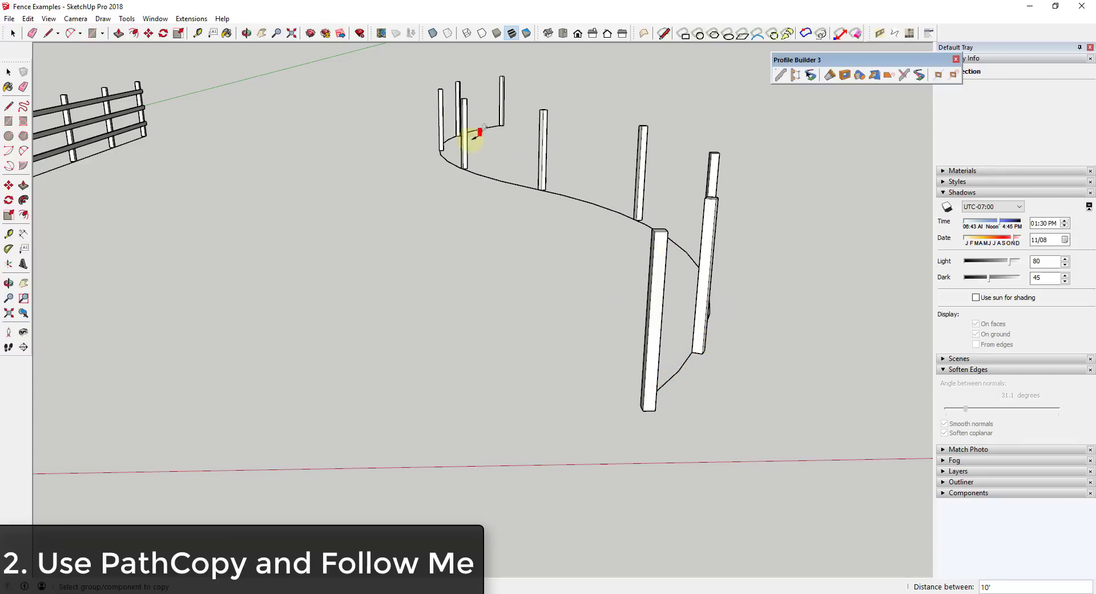
middle_click_drag(576, 317, 702, 325)
scroll(443, 237, "down", 5)
scroll(622, 178, "up", 6)
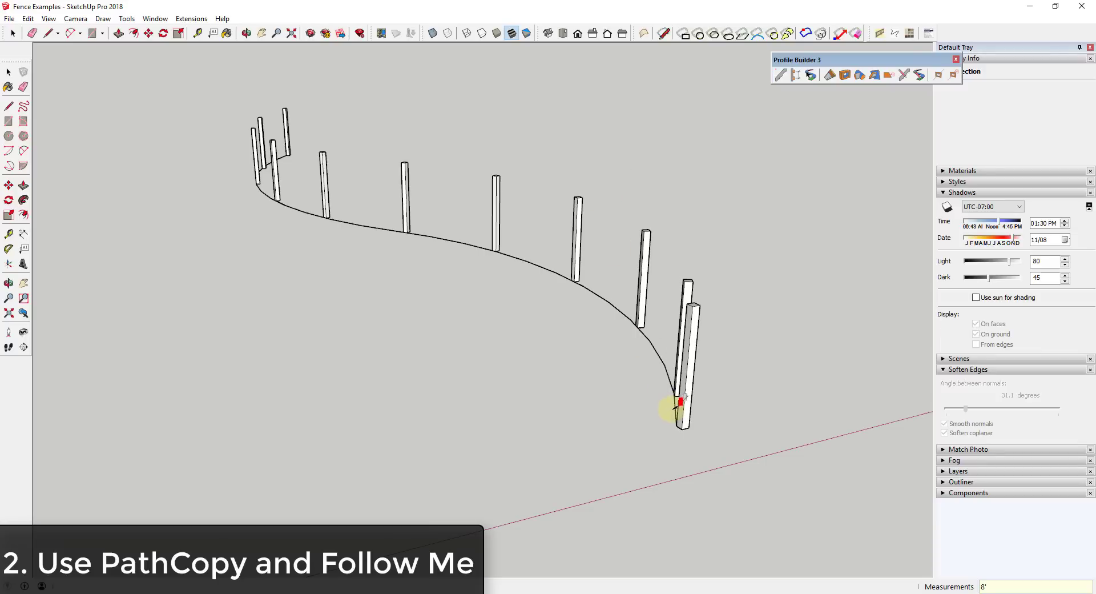
Zoom in on the curve's end and delete the duplicate post beside the original.
scroll(677, 405, "up", 5)
scroll(697, 378, "down", 10)
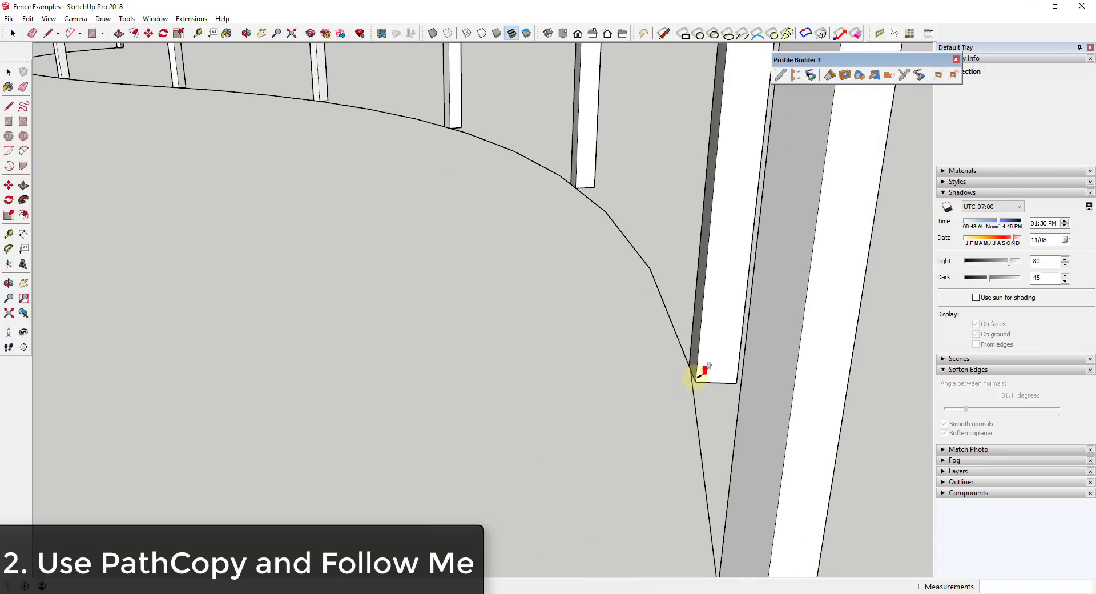
scroll(656, 306, "up", 8)
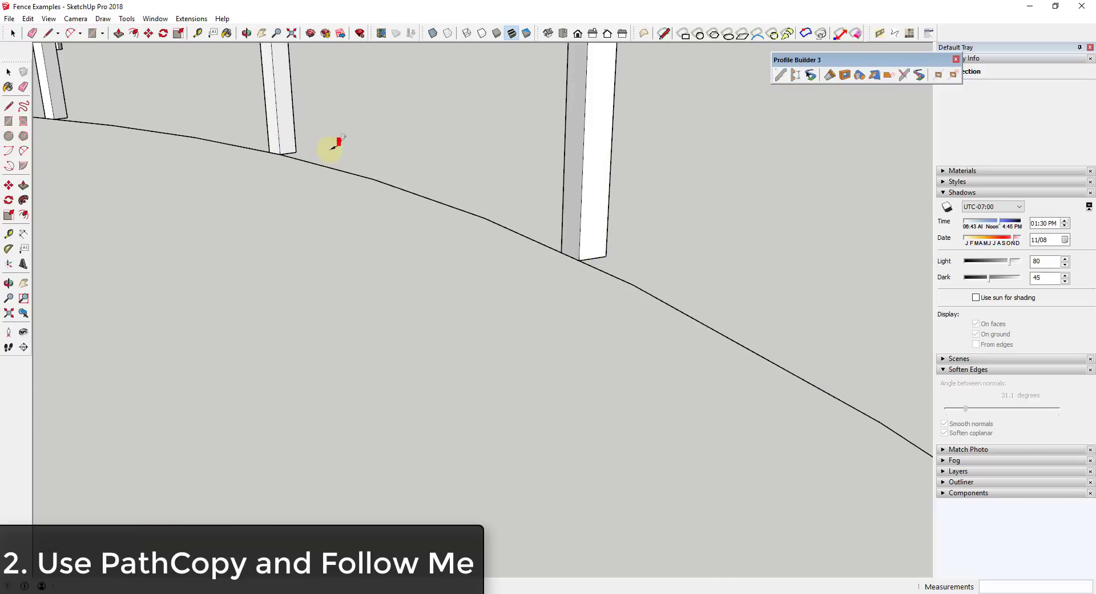
scroll(490, 196, "down", 6)
scroll(607, 233, "up", 9)
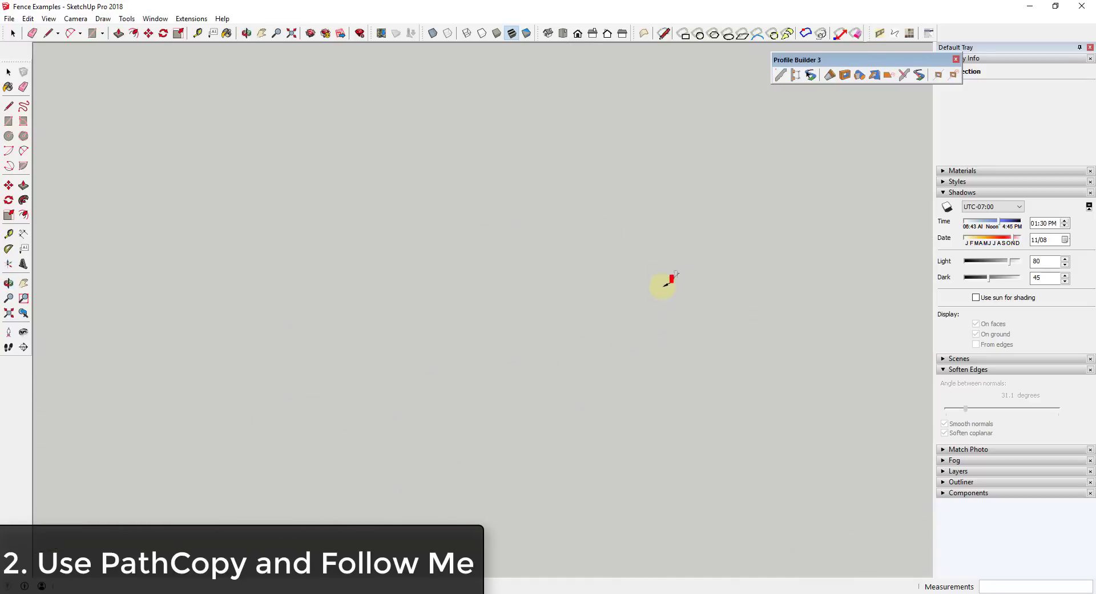
scroll(629, 304, "down", 5)
scroll(568, 399, "up", 1)
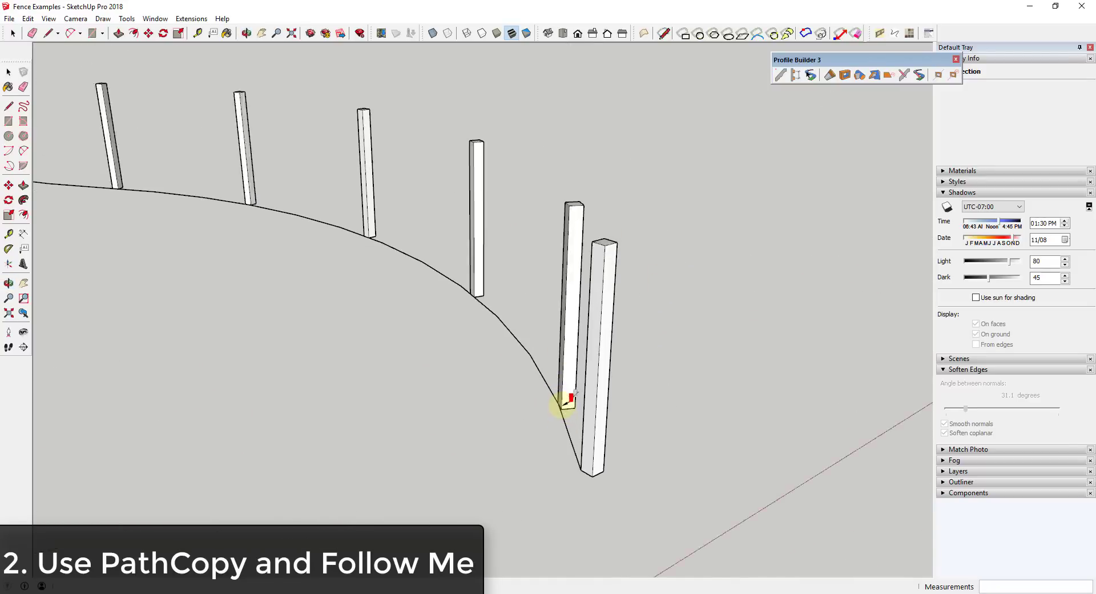
scroll(568, 400, "down", 7)
scroll(620, 285, "up", 4)
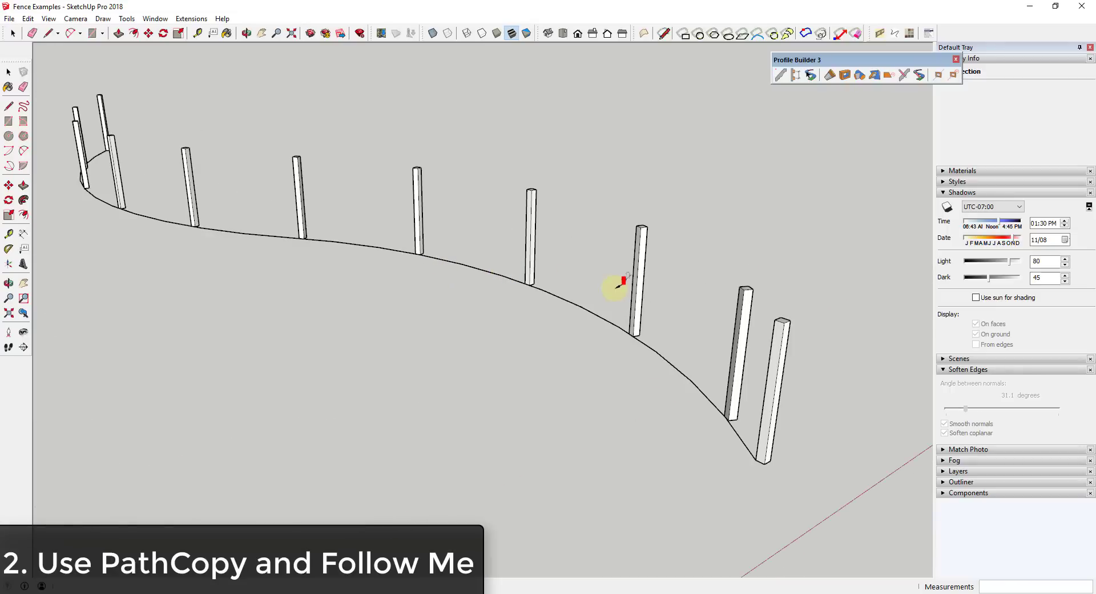
scroll(622, 282, "down", 3)
middle_click_drag(567, 257, 592, 291)
key("space")
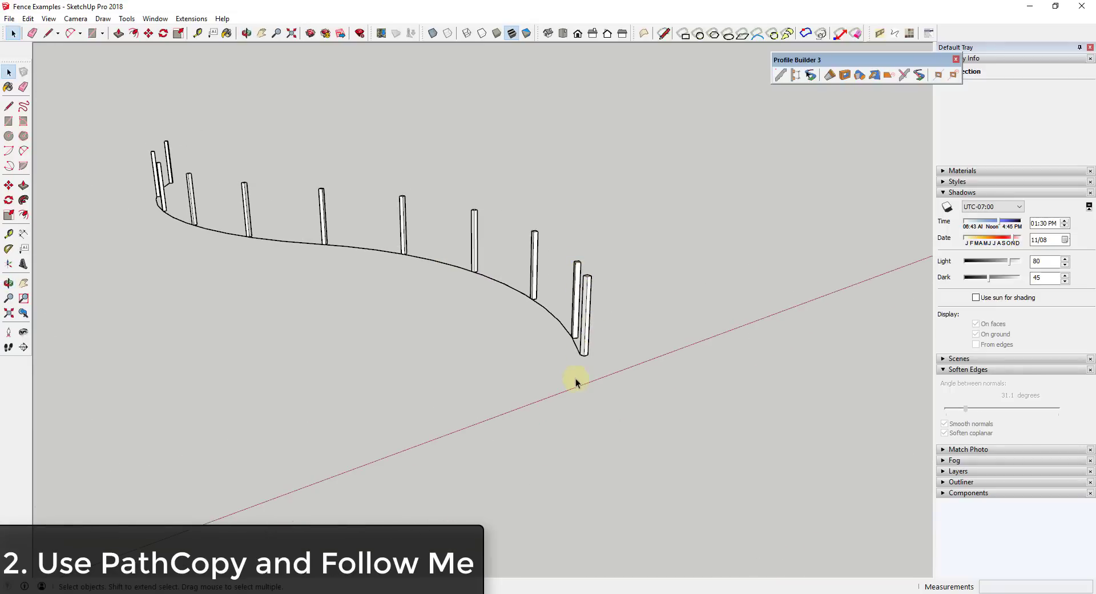
middle_click_drag(575, 382, 583, 354)
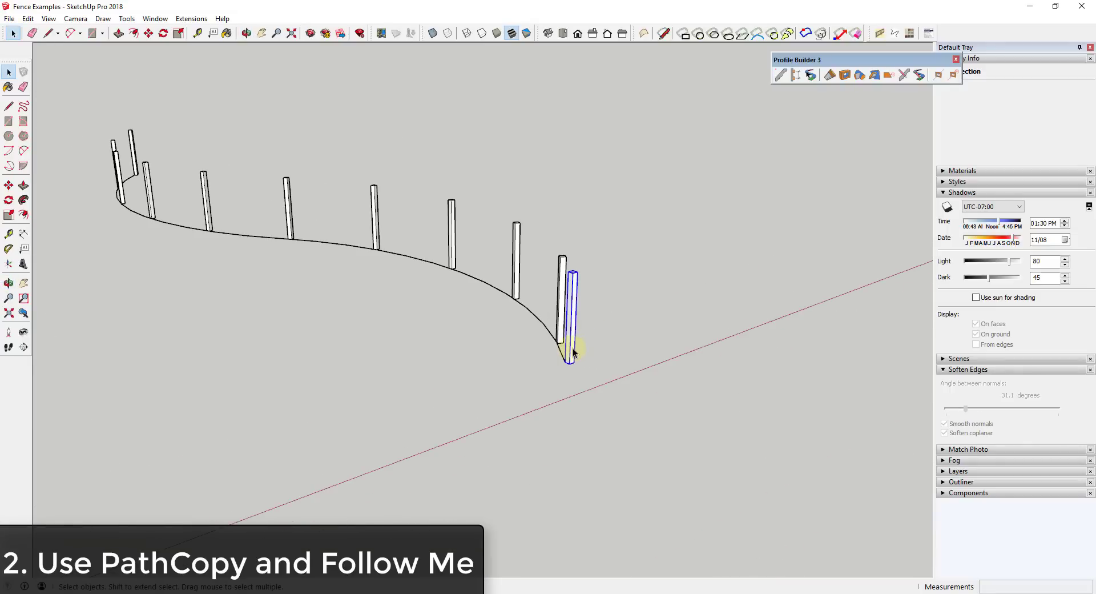
key("Delete")
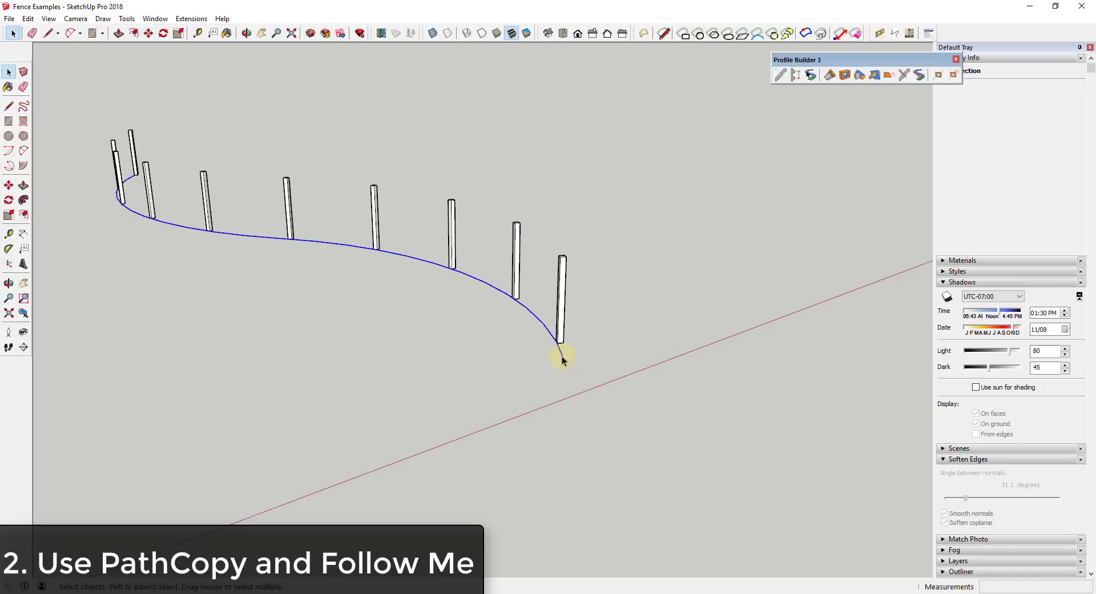
Copy the S-curve from its endpoint up onto the tops of the posts.
key("m")
left_click(561, 361)
key("ctrl")
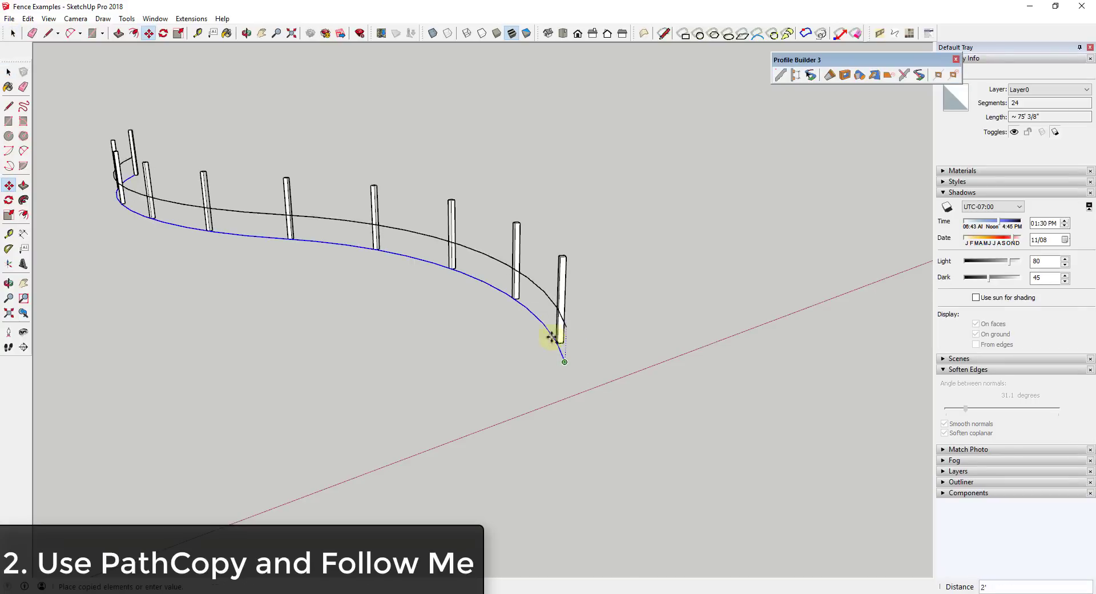
left_click(570, 292)
key("o")
scroll(596, 305, "up", 5)
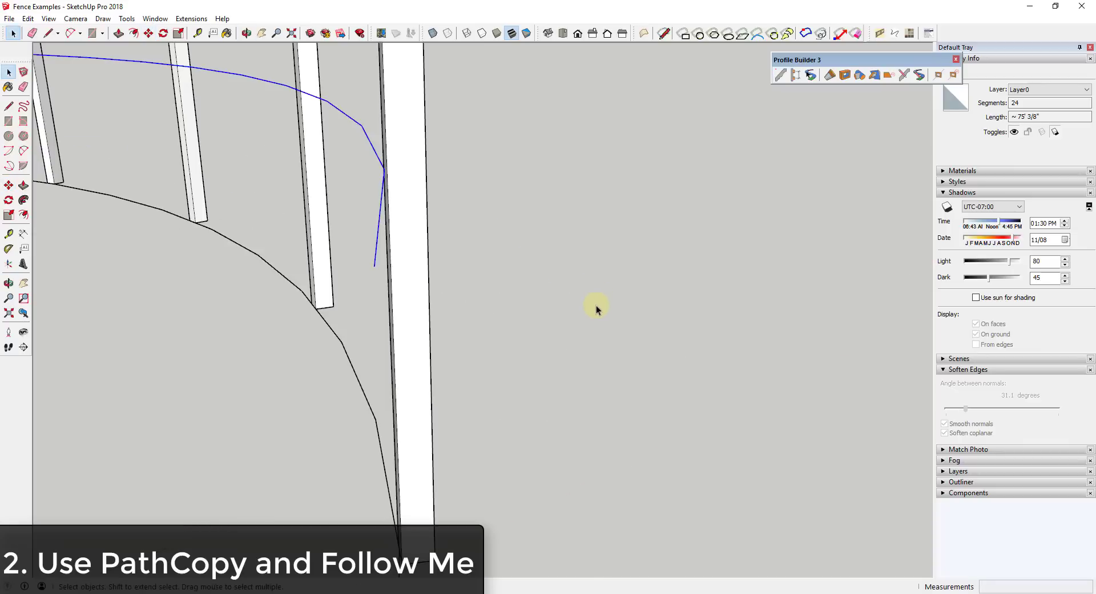
left_click_drag(596, 305, 714, 350)
Draw a small rail profile face with the Line tool at the raised curve's end.
key("r")
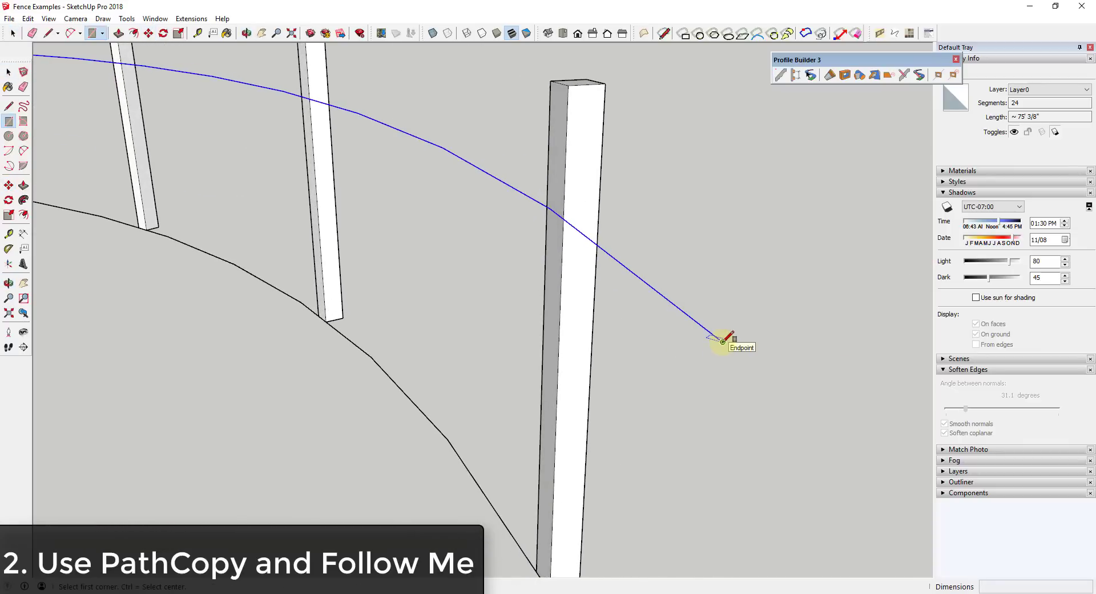
key("l")
left_click(722, 342)
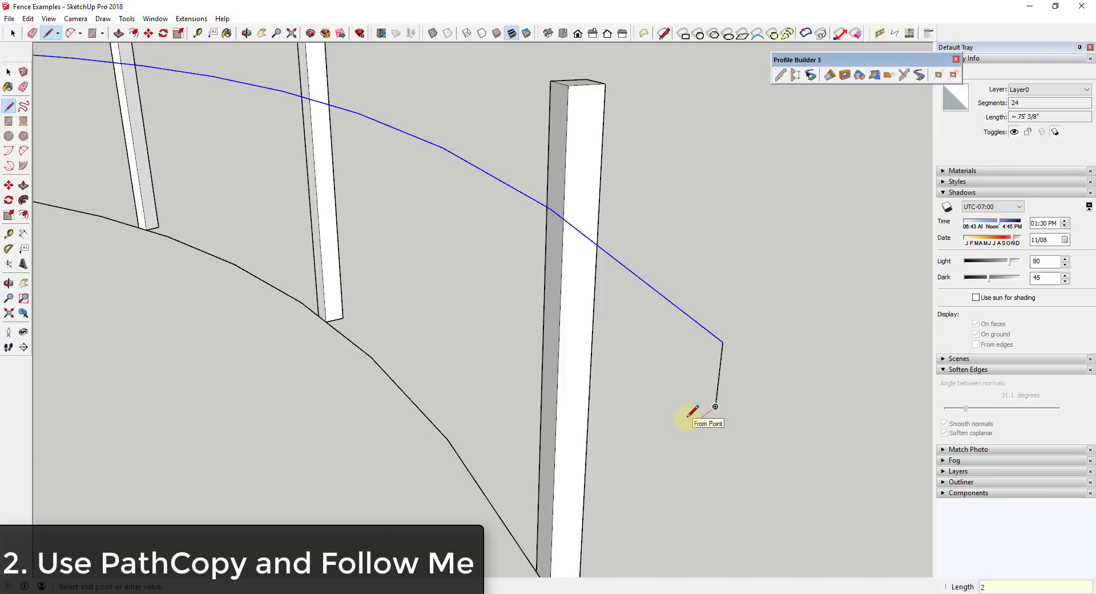
key("Return")
left_click(723, 341)
key("space")
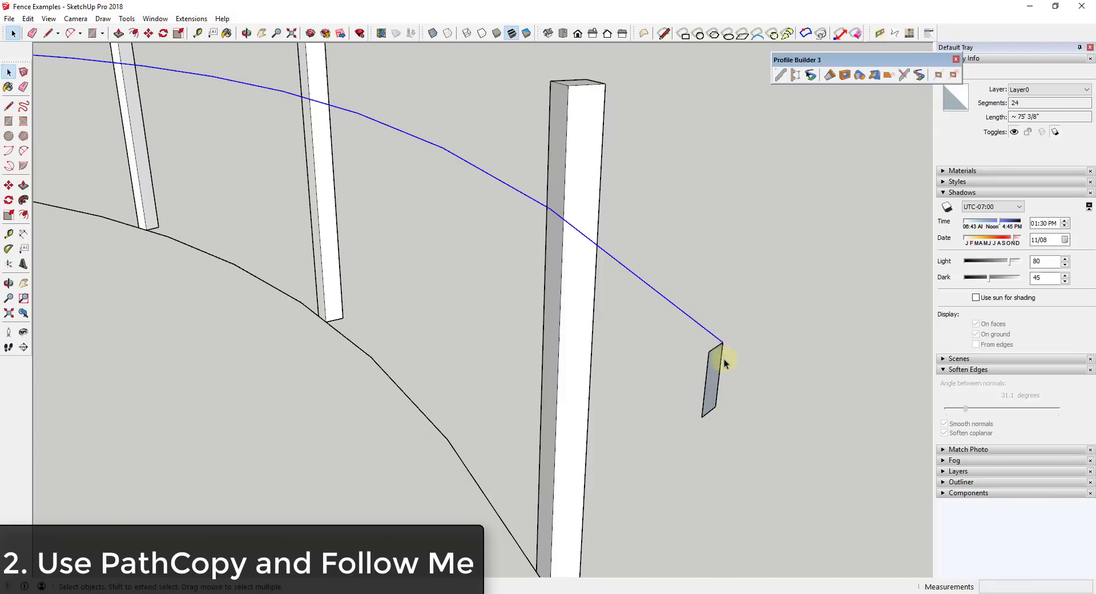
Rotate the rail profile 15 degrees about its top corner.
middle_click_drag(722, 360, 701, 406)
left_click(699, 419)
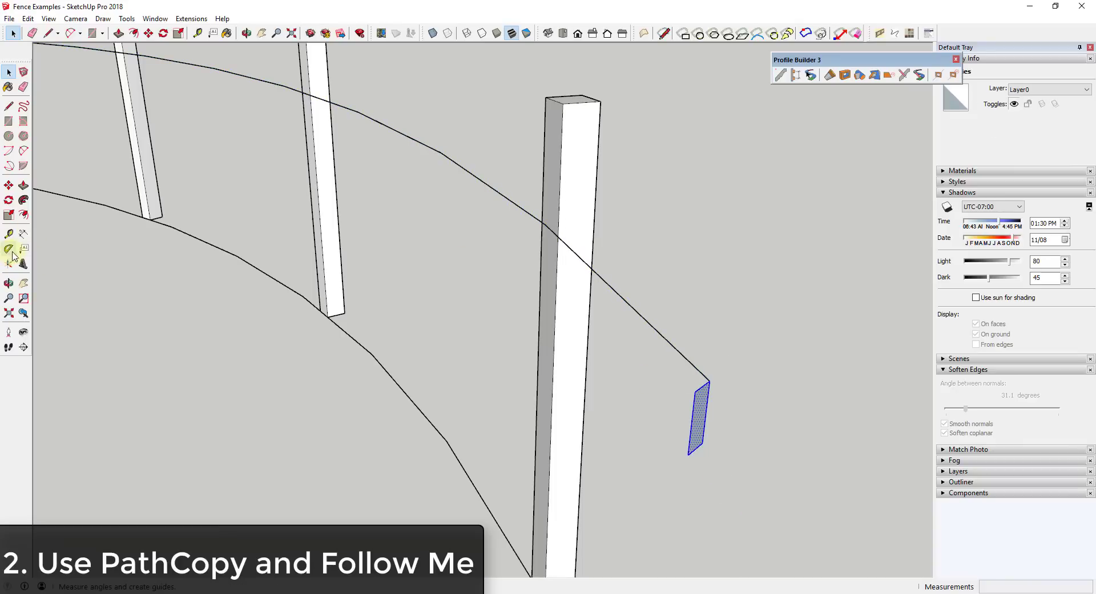
left_click(8, 200)
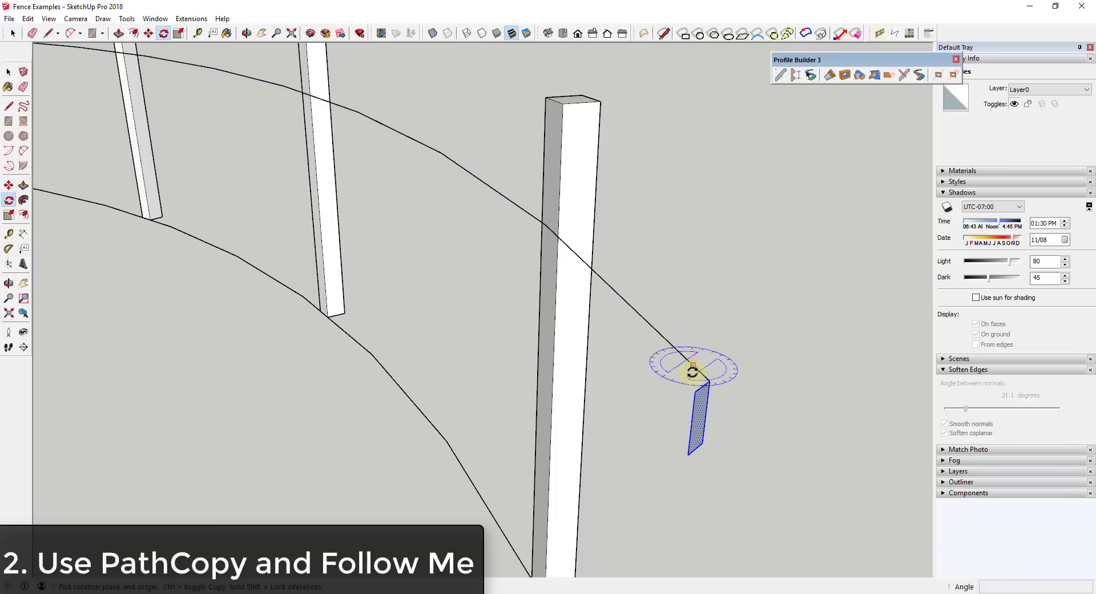
left_click(709, 381)
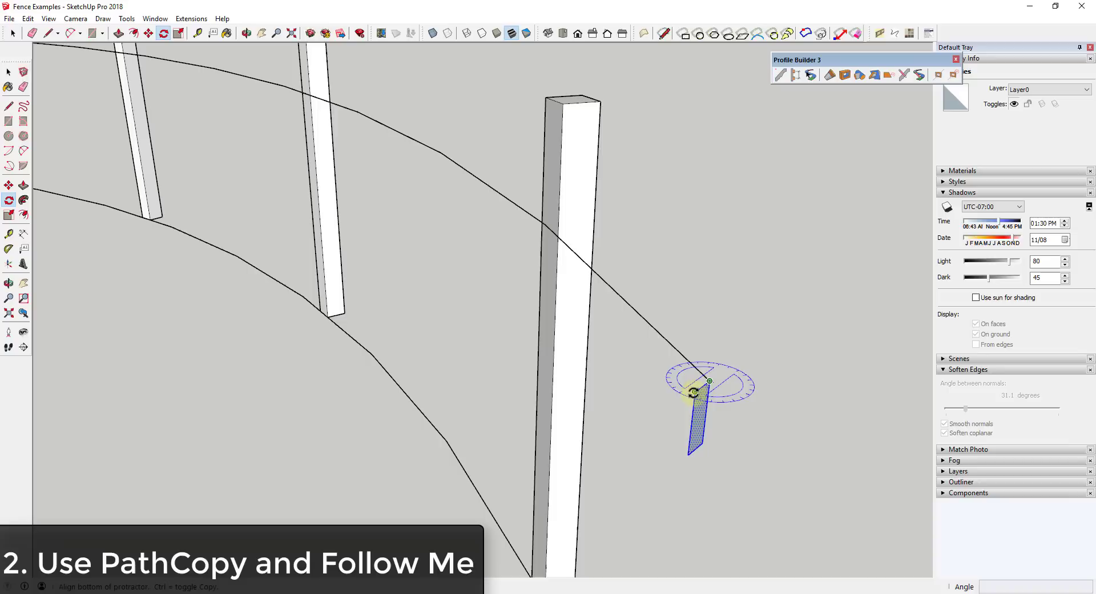
left_click(689, 389)
left_click(665, 393)
key("space")
scroll(746, 447, "down", 10)
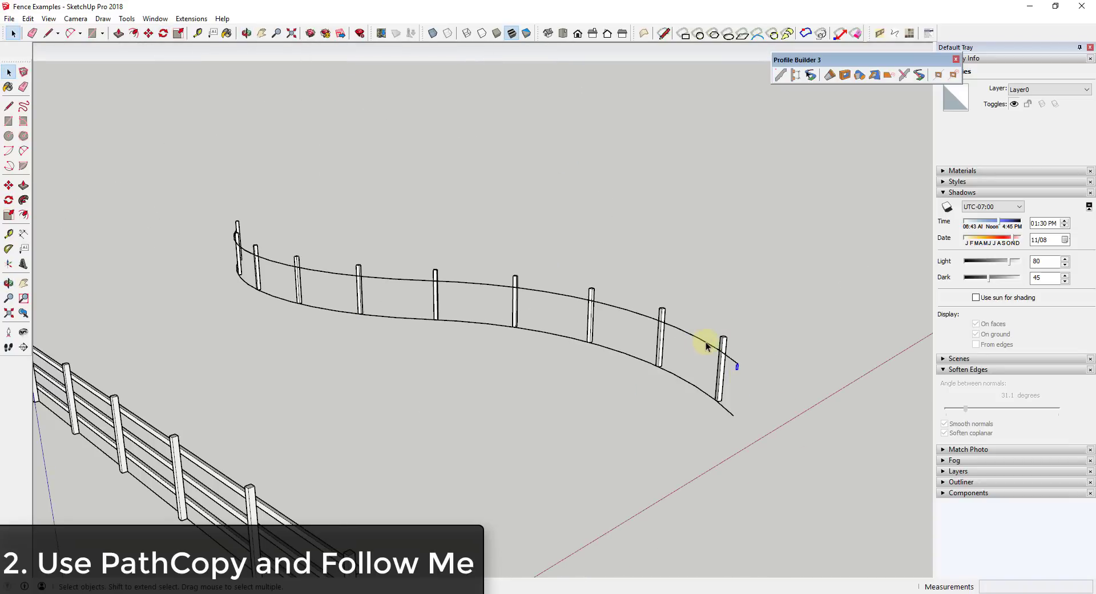
scroll(675, 342, "up", 8)
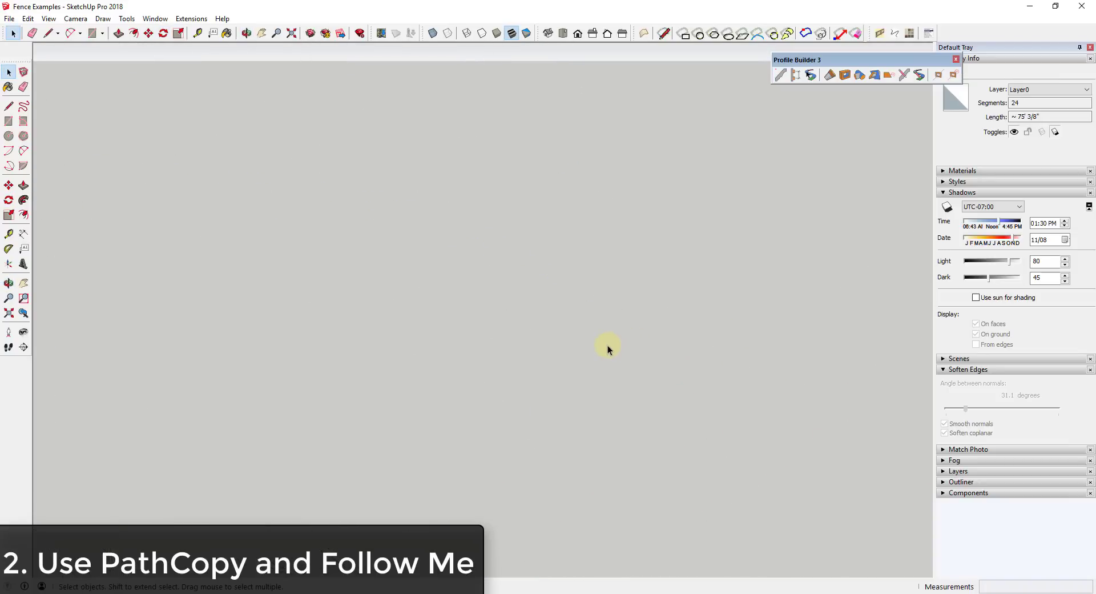
scroll(604, 347, "down", 3)
scroll(599, 349, "up", 3)
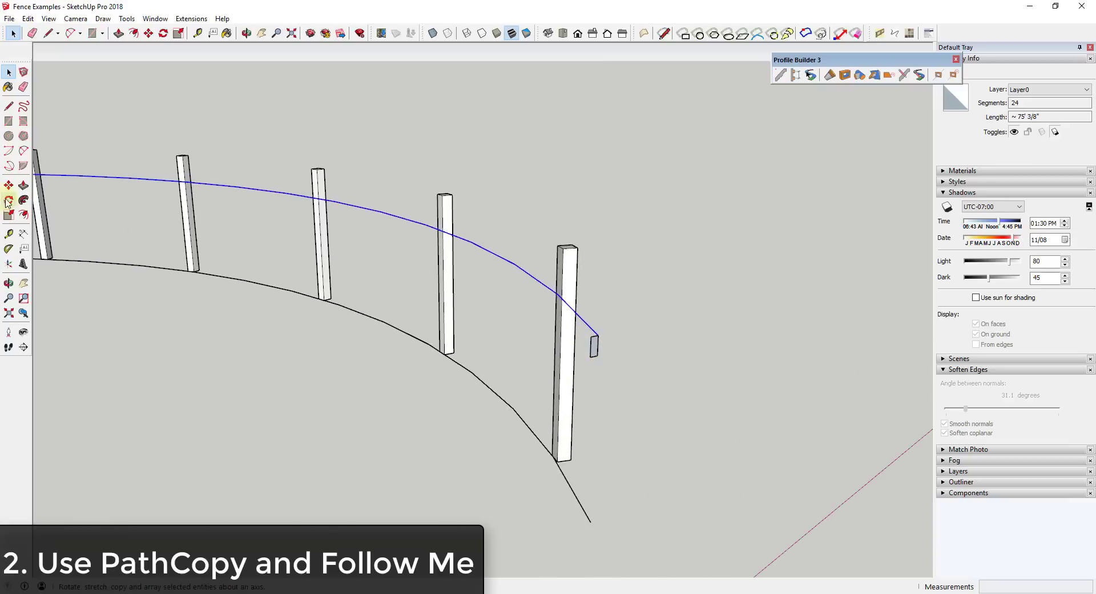
Sweep the rail profile with Follow Me along the top S-curve path.
left_click(23, 200)
left_click(594, 346)
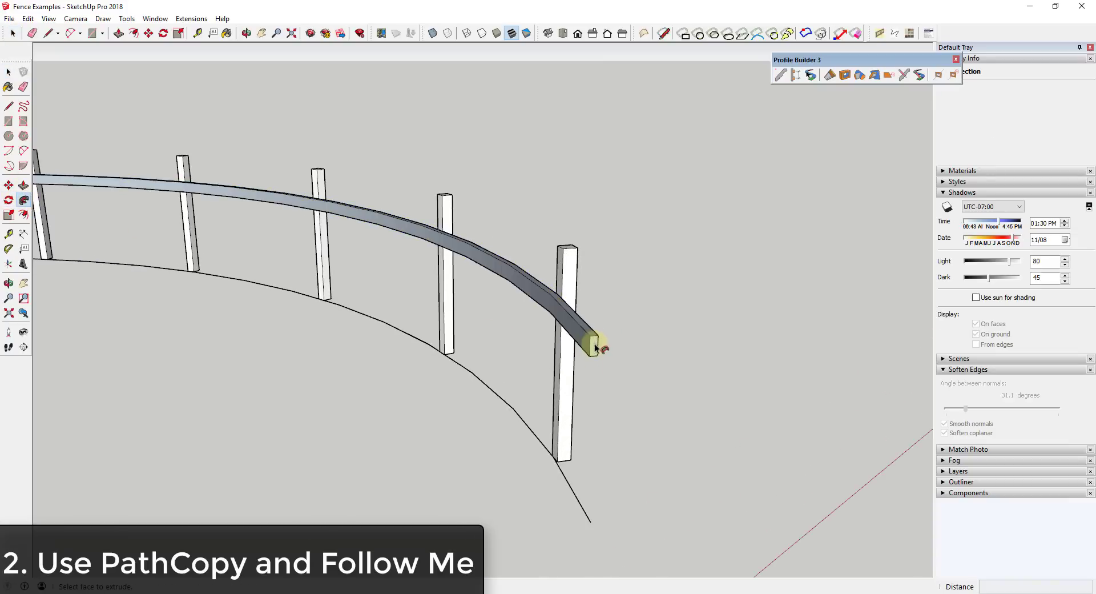
key("space")
Reverse the new rail's faces so they face outward and make it a group.
triple_click(582, 341)
right_click(583, 341)
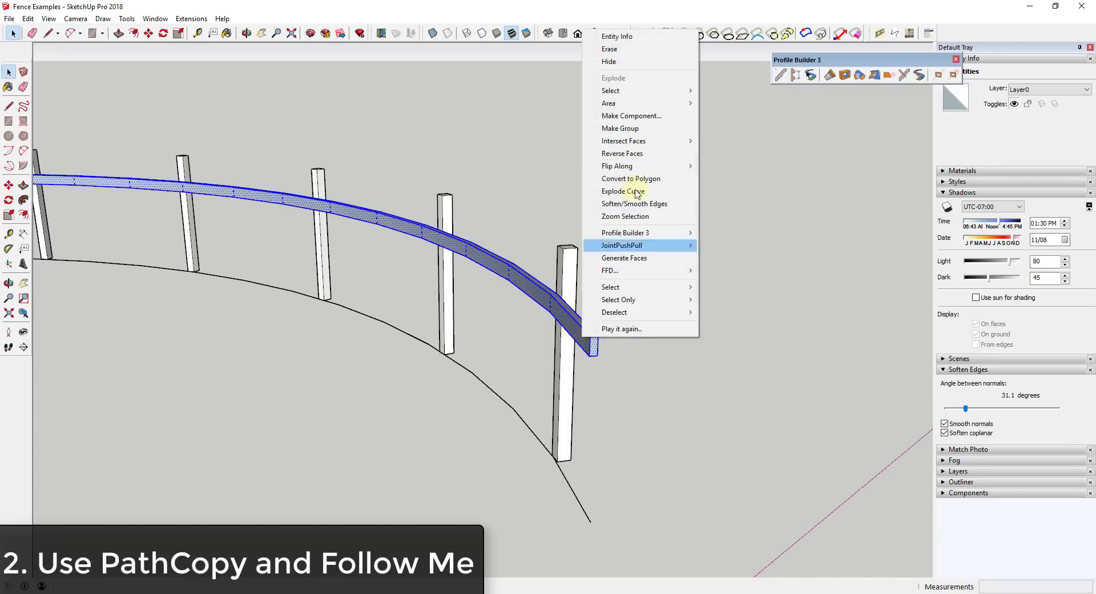
left_click(656, 153)
scroll(639, 274, "down", 10)
scroll(645, 277, "up", 2)
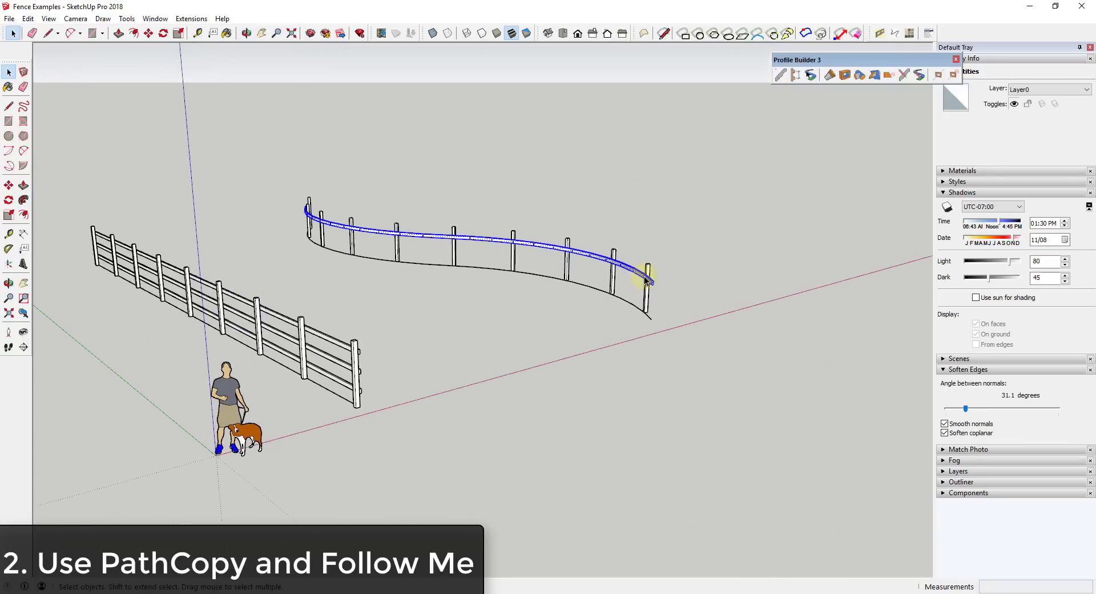
right_click(645, 280)
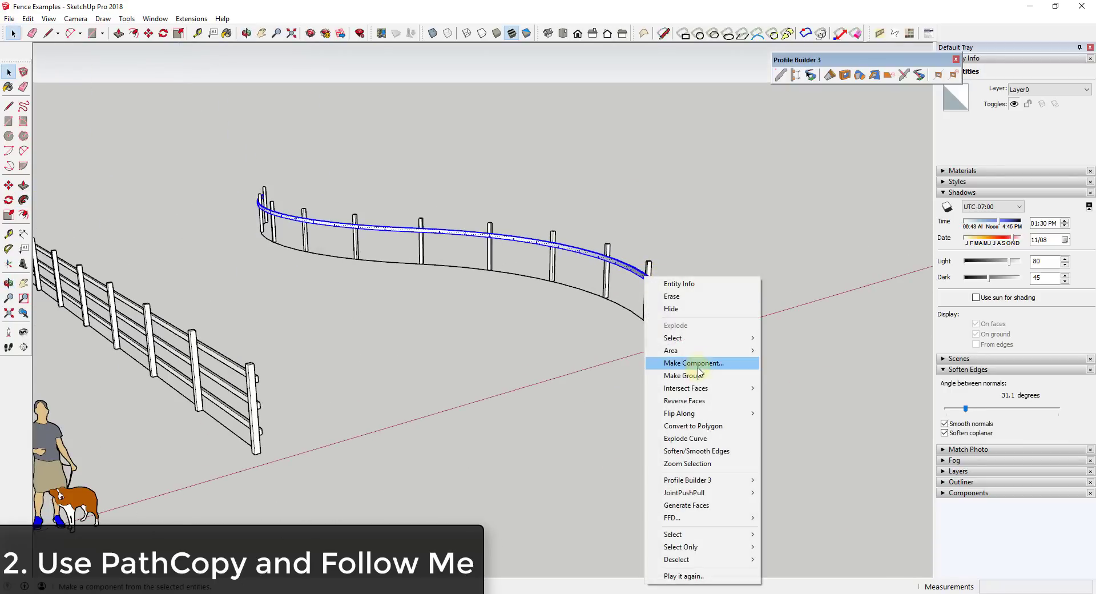
left_click(679, 374)
scroll(598, 299, "up", 5)
Copy the rail downward with Move and *2 to make three evenly spaced rails.
key("m")
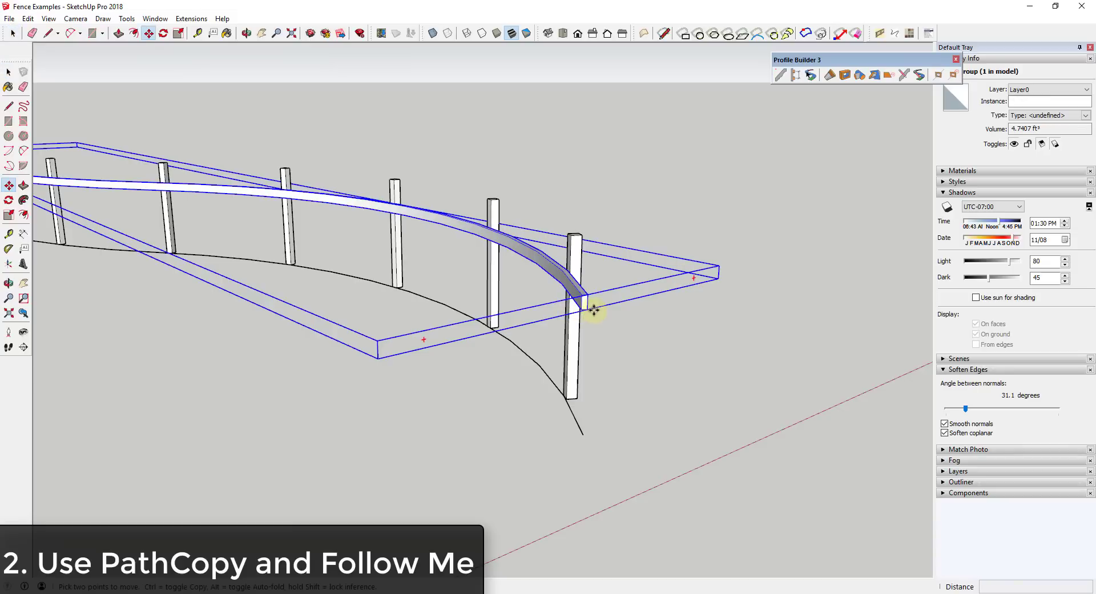
left_click(588, 308)
key("ctrl")
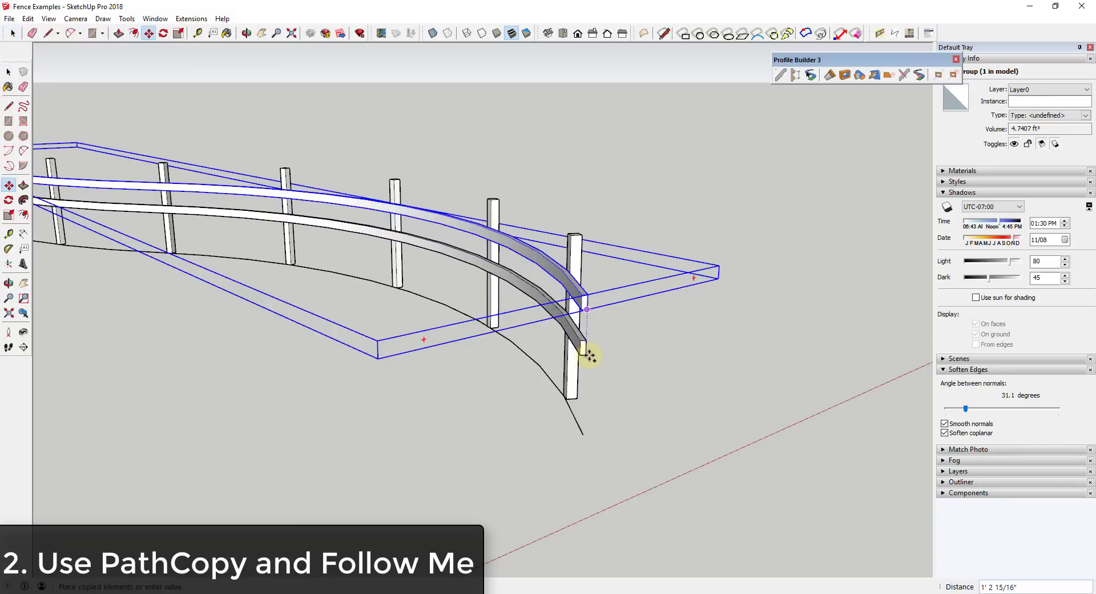
type("*2")
key("Return")
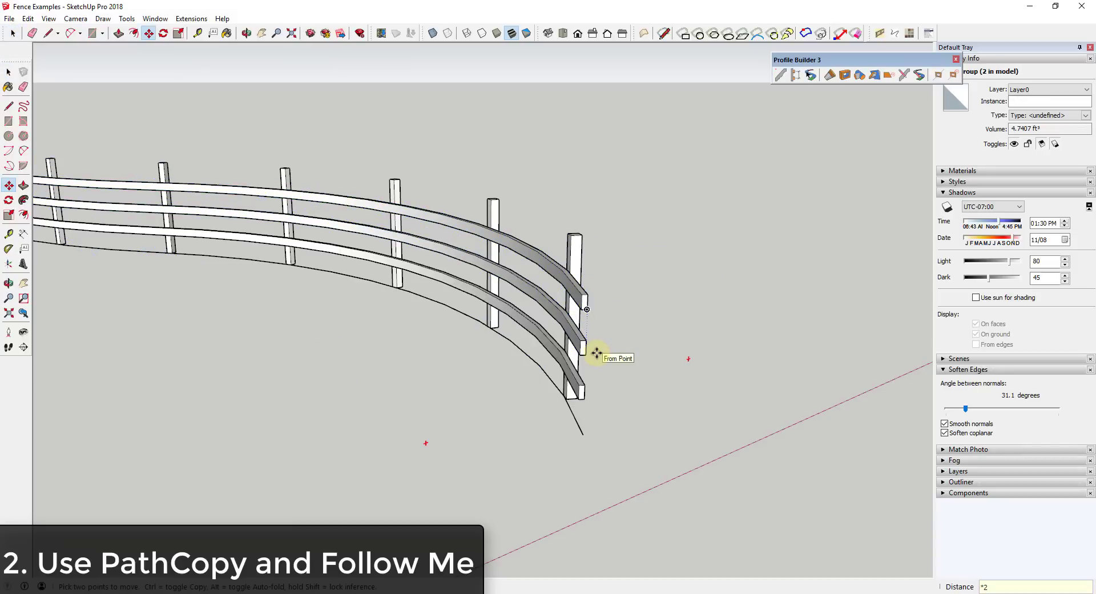
middle_click_drag(502, 282, 573, 397)
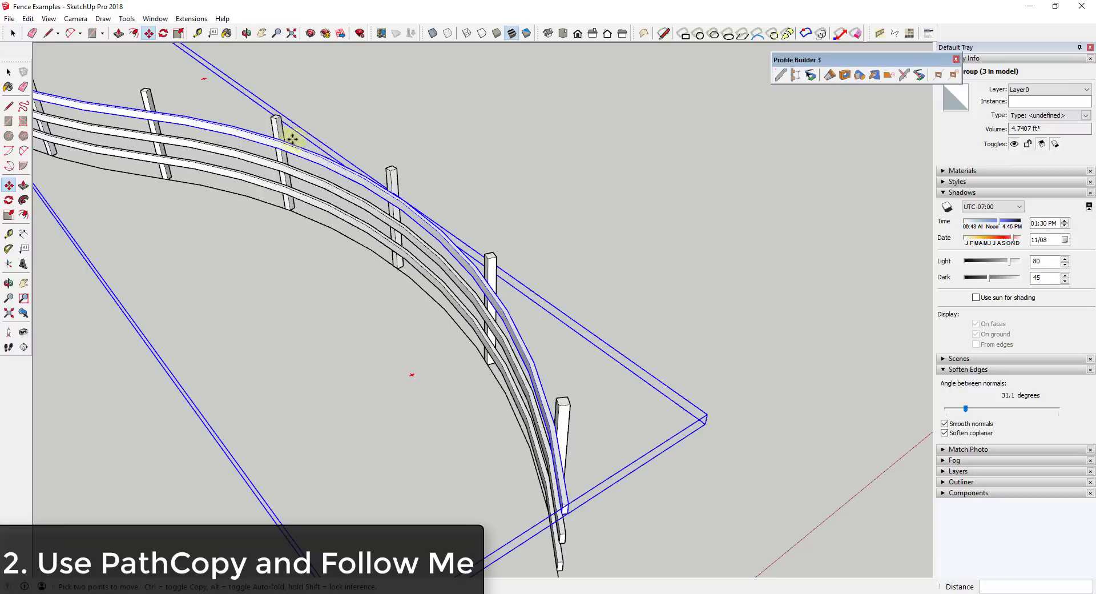
scroll(420, 166, "down", 5)
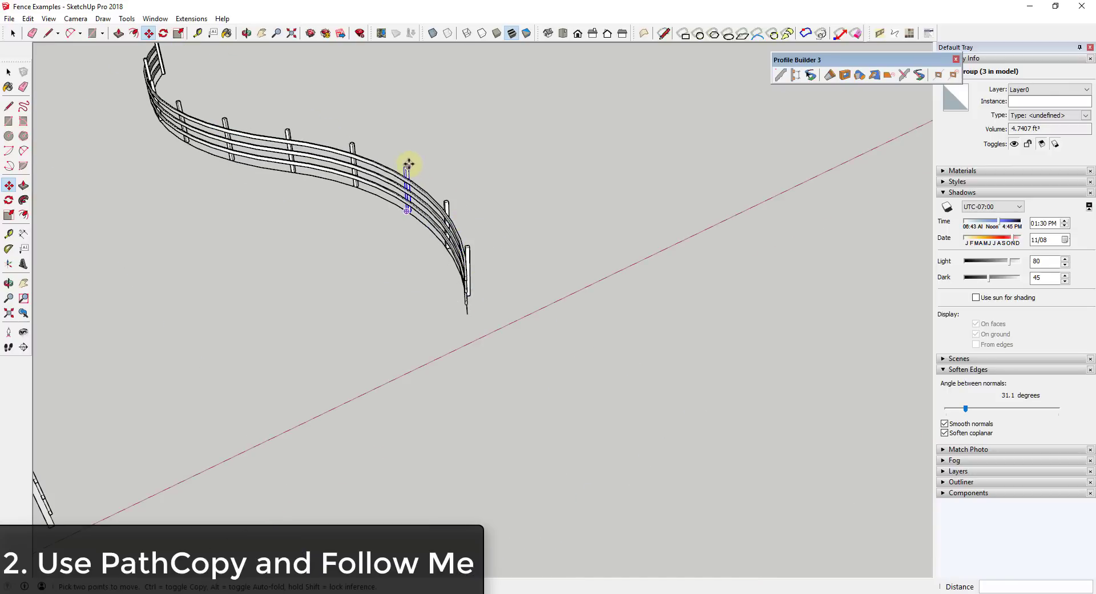
key("ctrl+t")
scroll(461, 262, "up", 2)
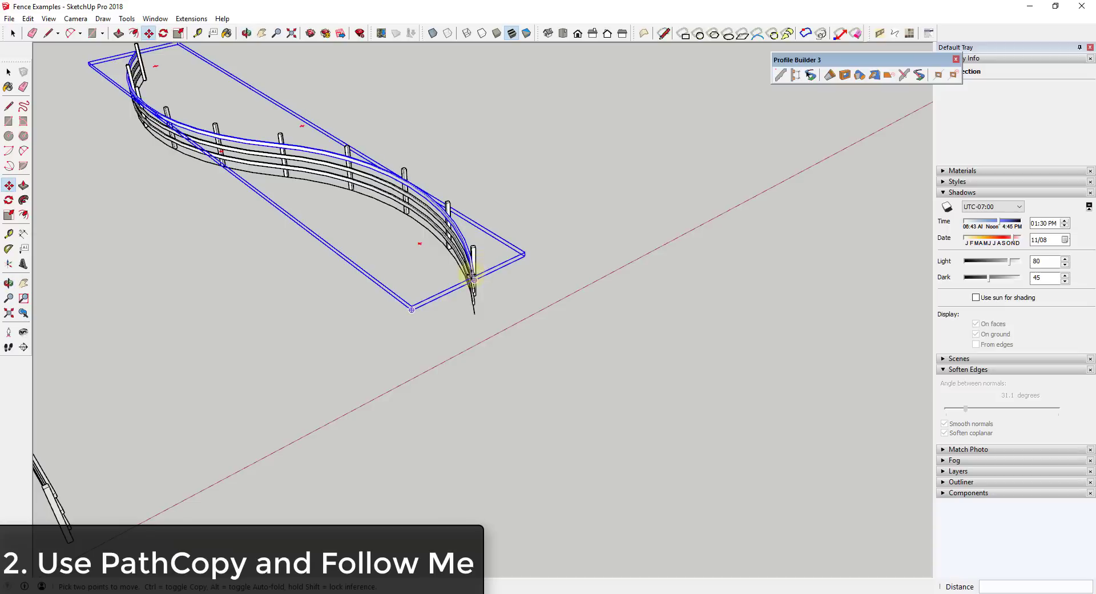
scroll(448, 245, "down", 2)
left_click(455, 162)
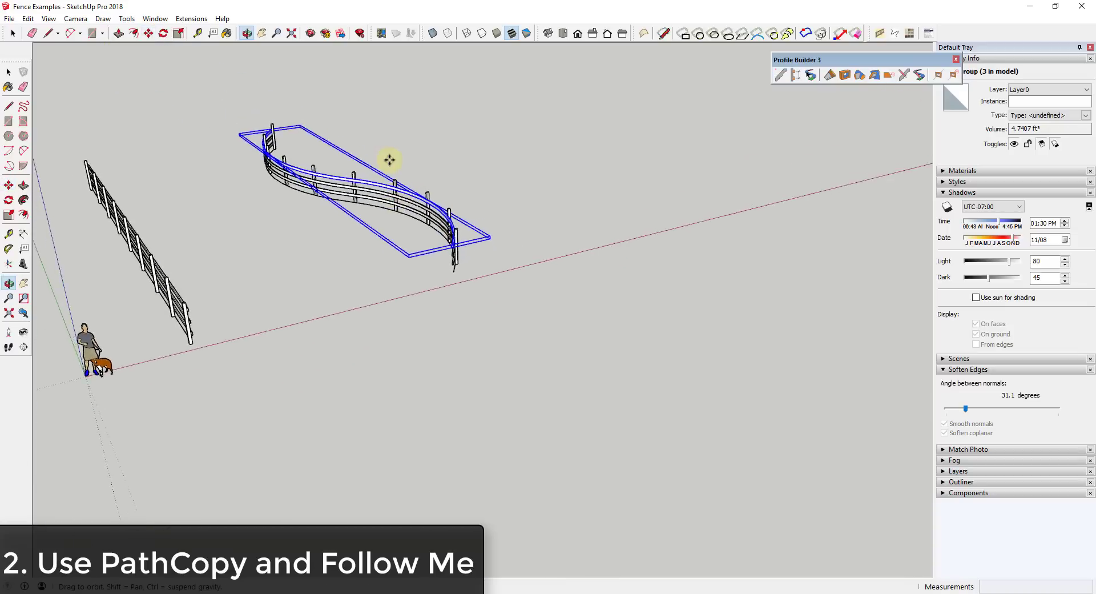
scroll(379, 208, "up", 3)
scroll(314, 200, "down", 2)
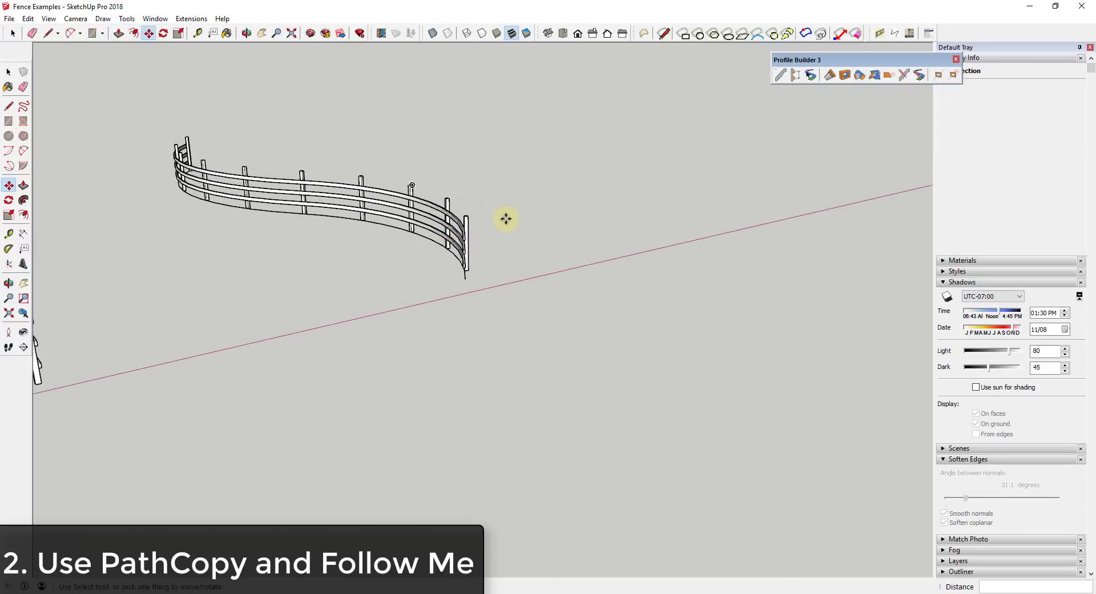
key("space")
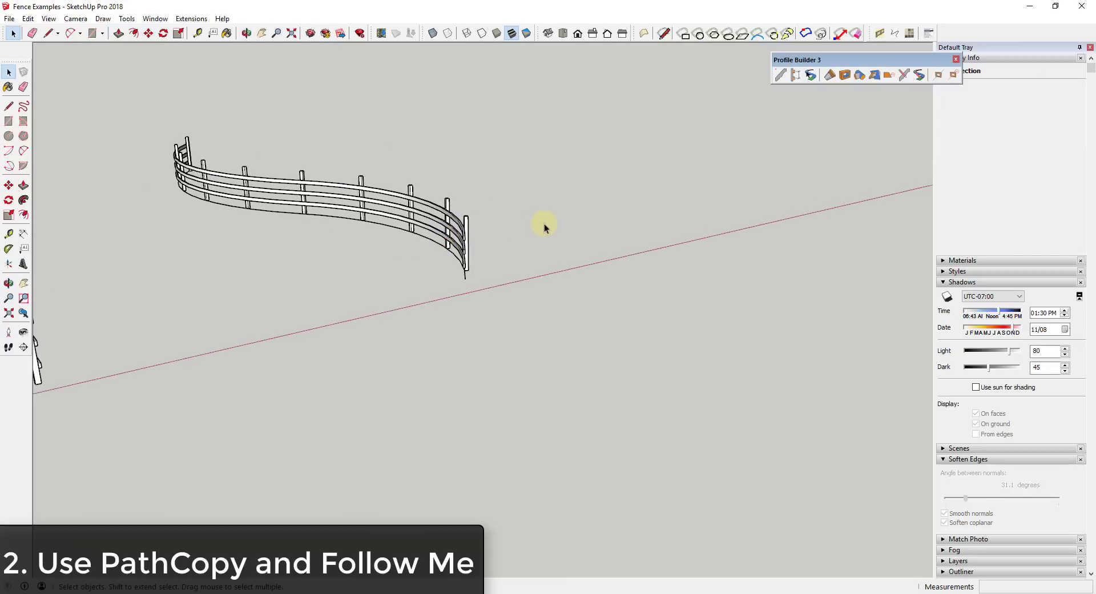
middle_click_drag(573, 201, 568, 227)
middle_click_drag(449, 232, 473, 294)
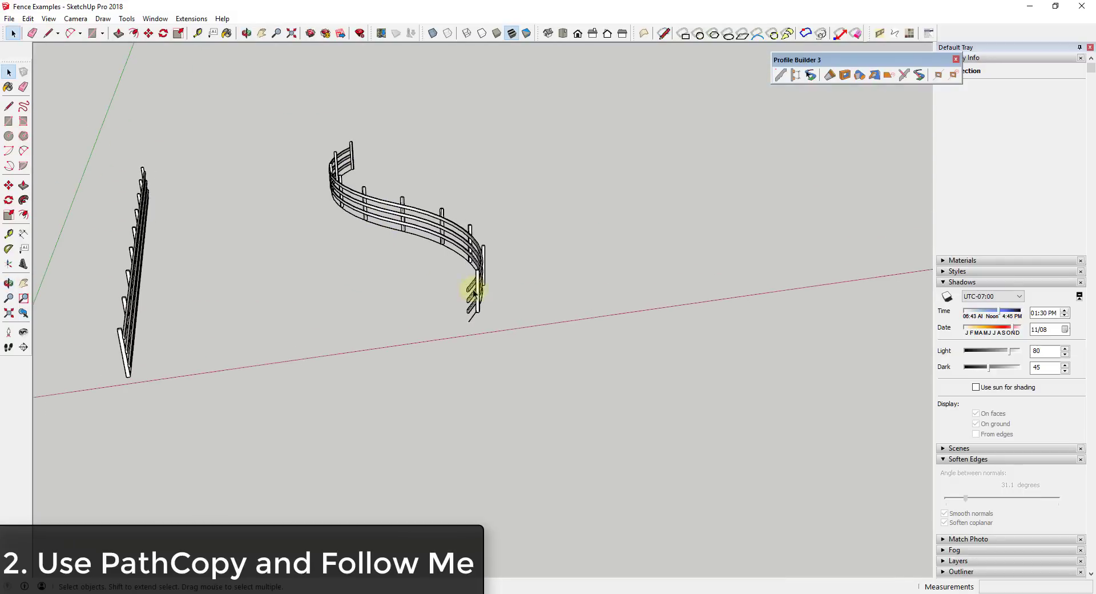
scroll(392, 208, "down", 2)
scroll(447, 238, "up", 5)
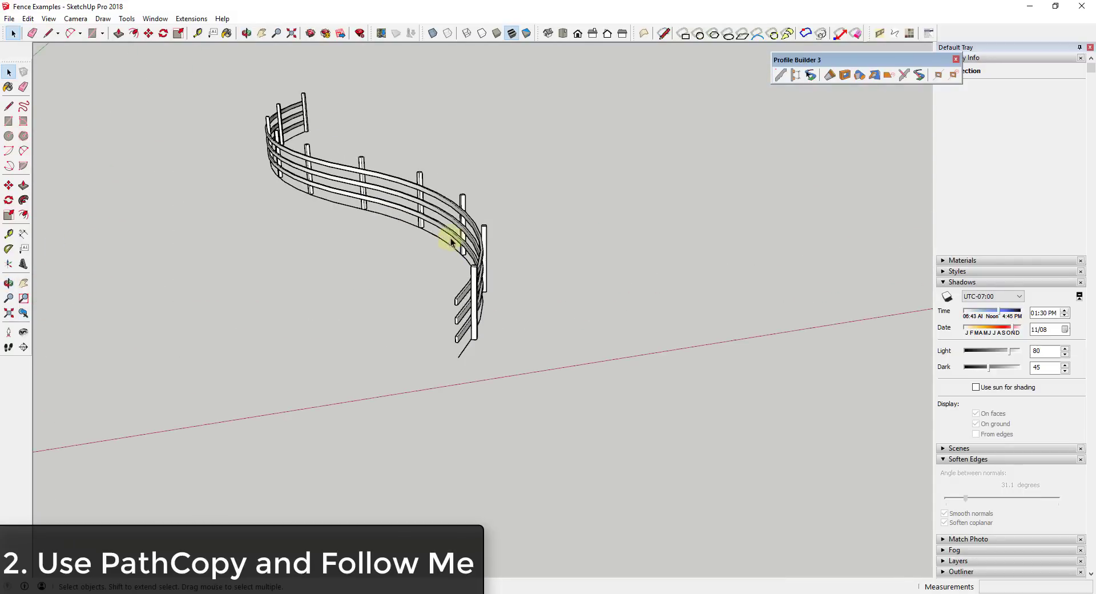
left_click(27, 19)
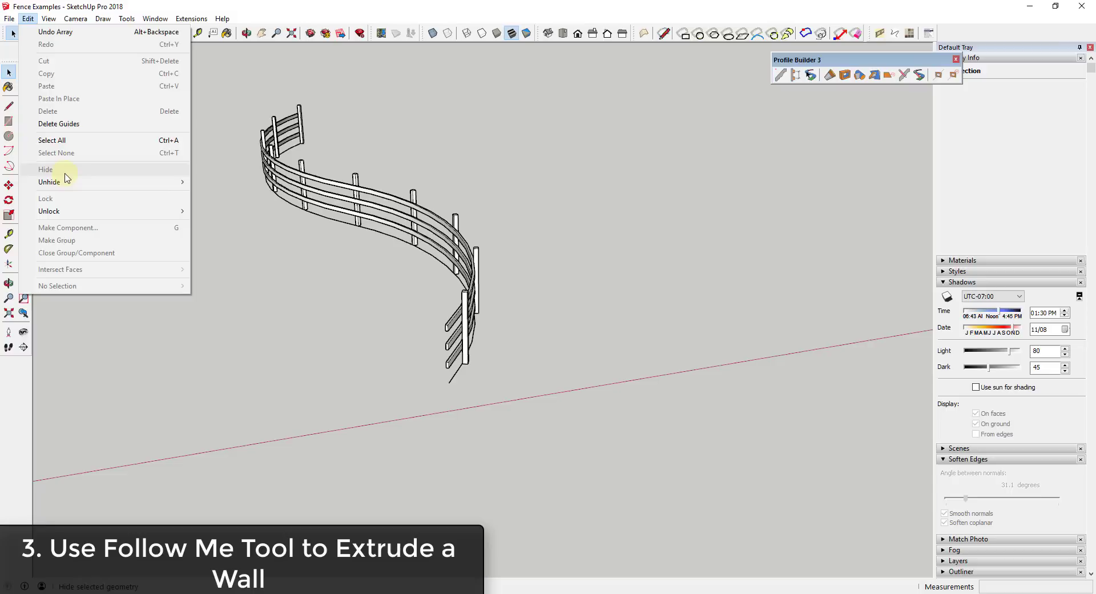
mouse_move(66, 182)
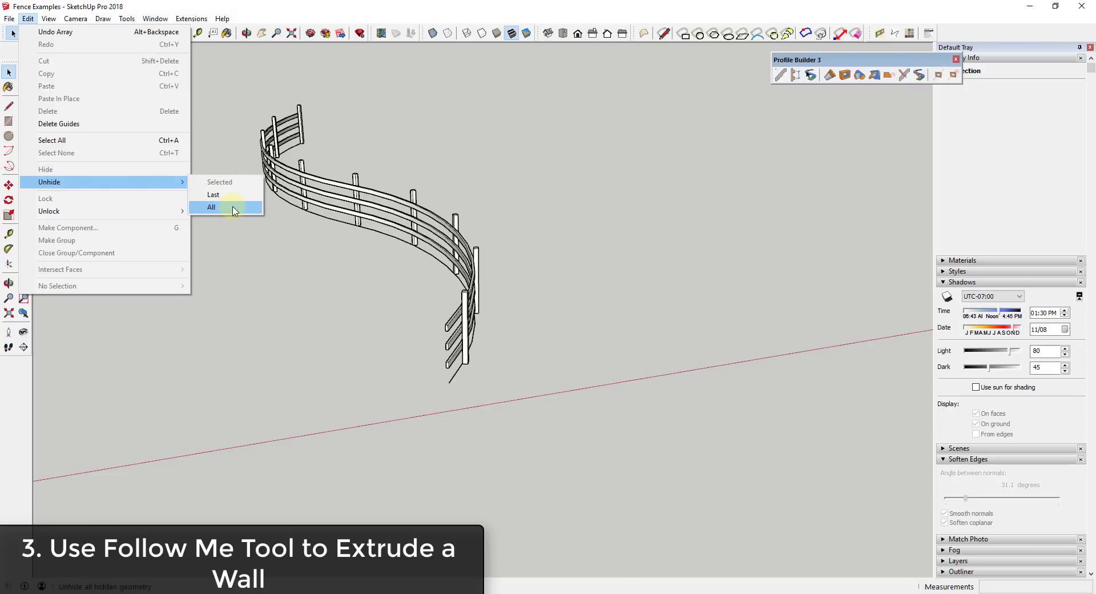
left_click(233, 210)
scroll(343, 184, "down", 4)
scroll(601, 130, "up", 5)
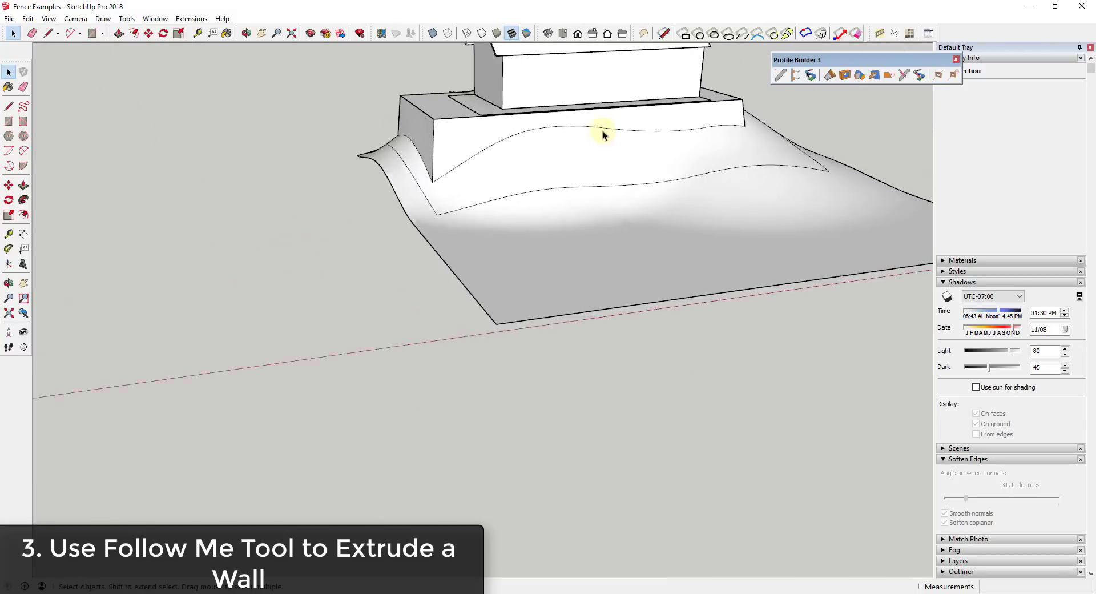
middle_click_drag(602, 130, 371, 166)
scroll(522, 168, "down", 3)
scroll(771, 188, "up", 3)
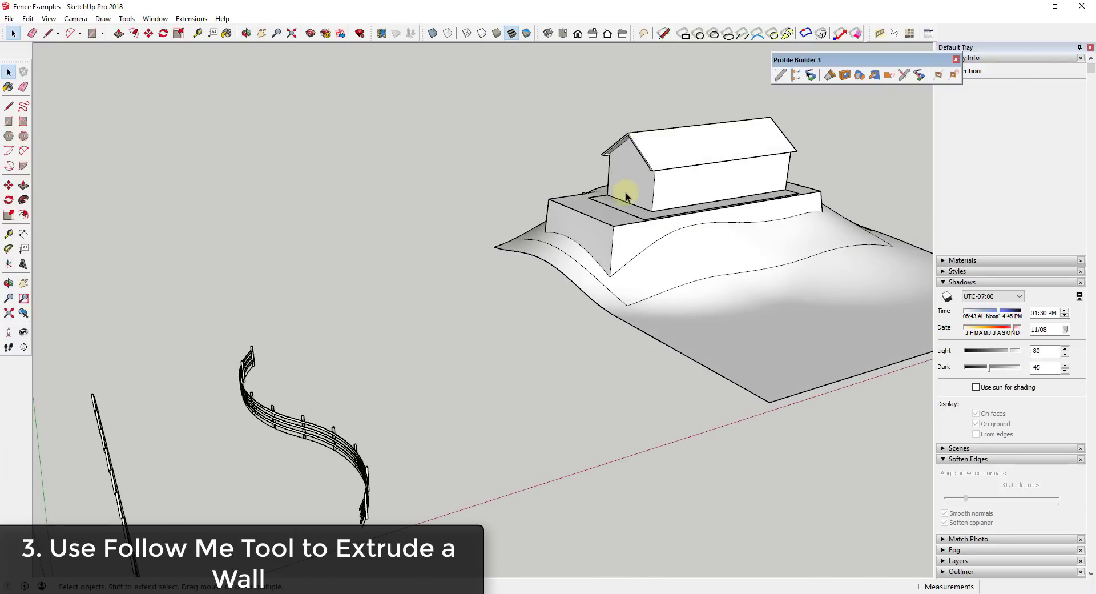
scroll(616, 217, "up", 4)
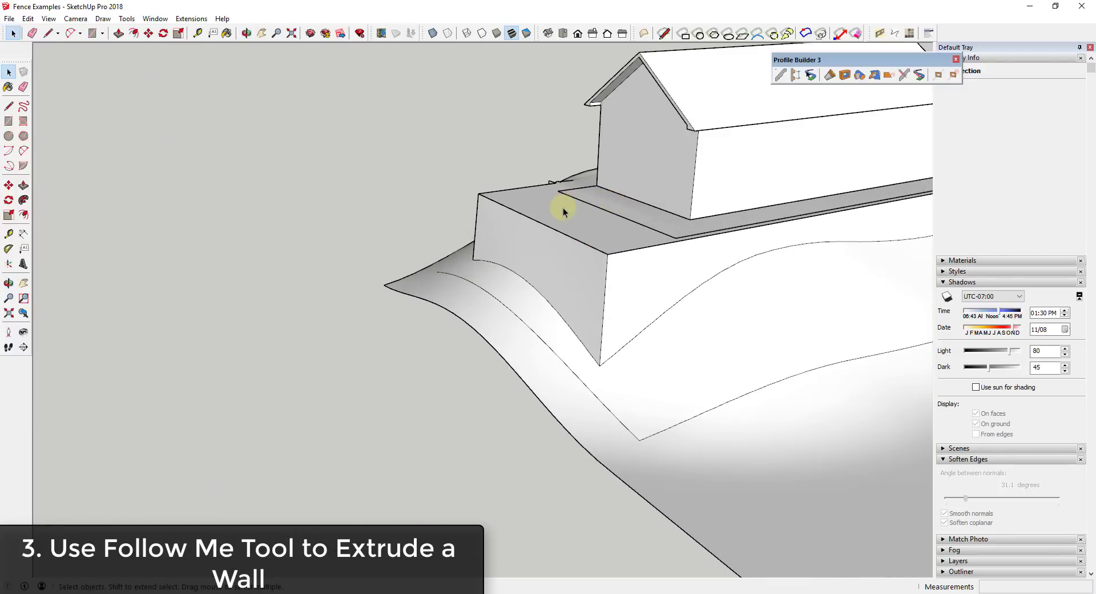
middle_click_drag(562, 213, 656, 183)
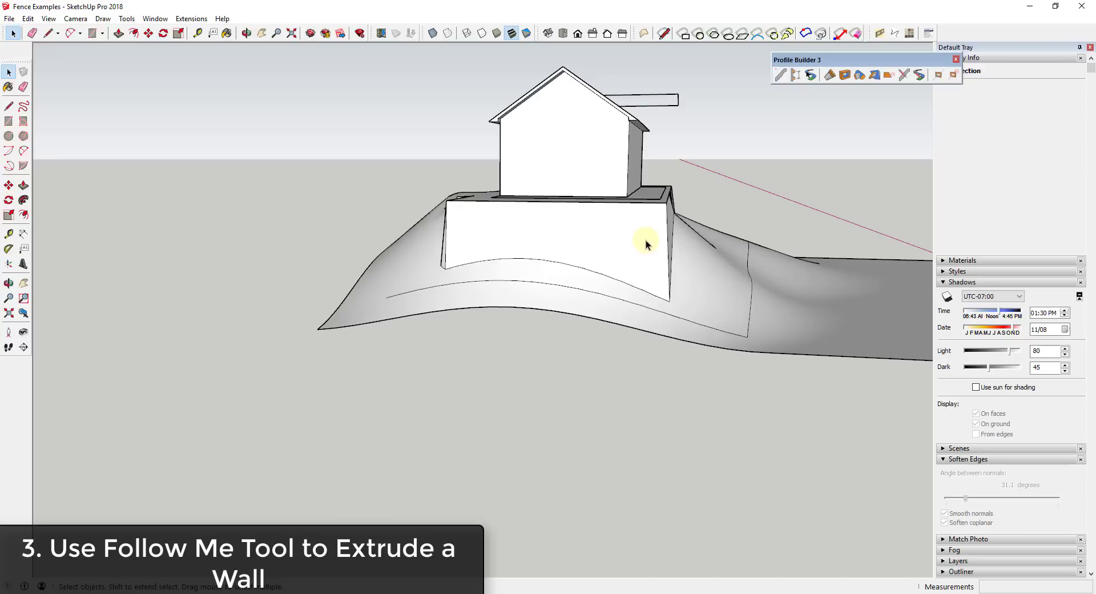
middle_click_drag(614, 227, 528, 206)
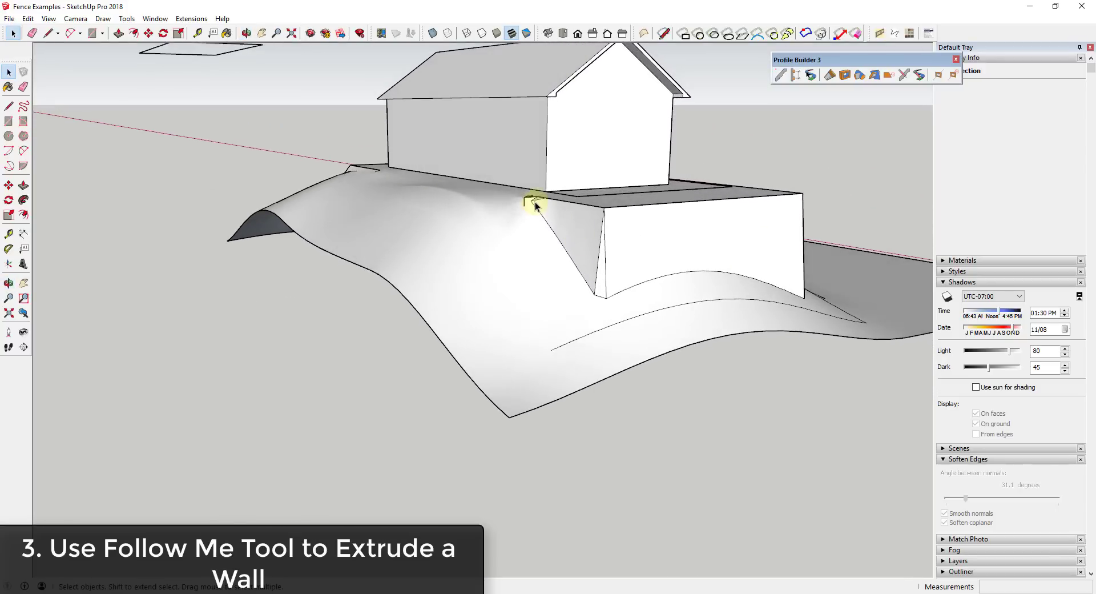
scroll(530, 204, "up", 4)
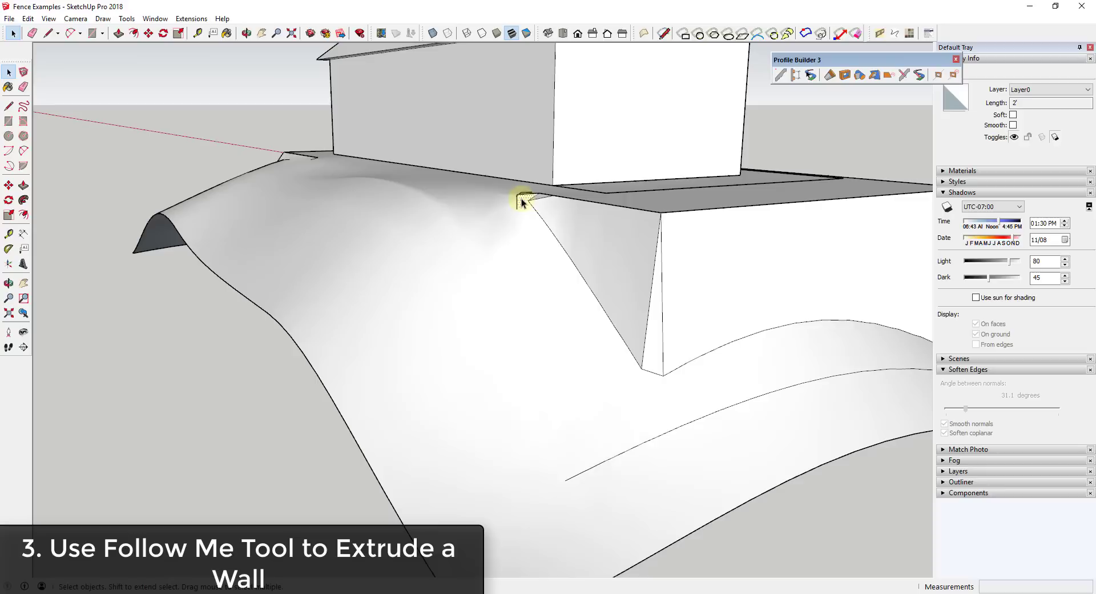
right_click(488, 240)
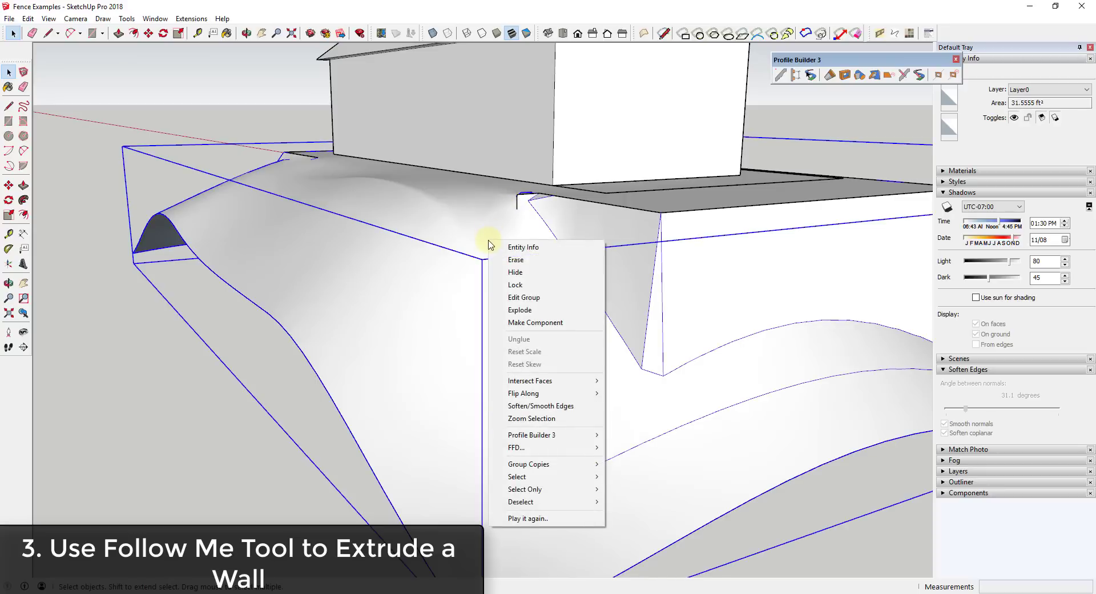
left_click(516, 272)
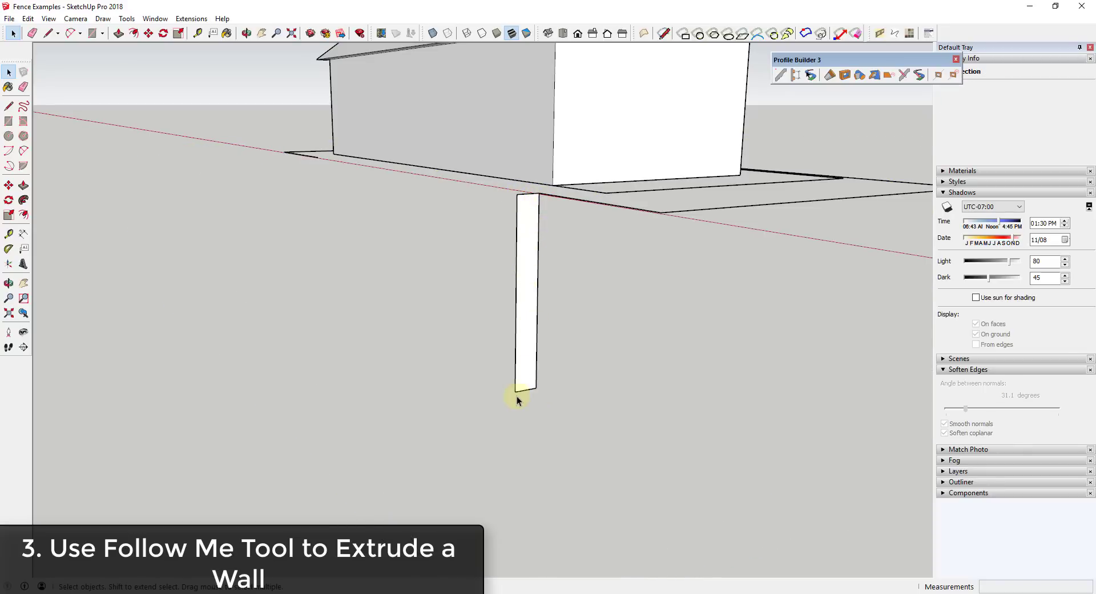
left_click(27, 18)
mouse_move(73, 189)
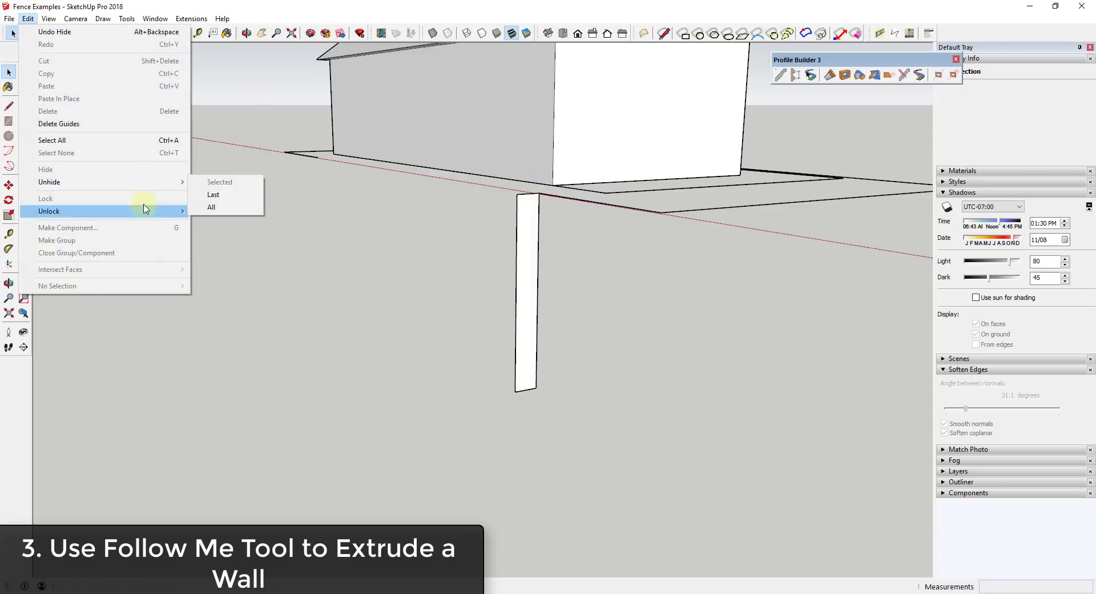
left_click(211, 207)
middle_click_drag(567, 238, 595, 184)
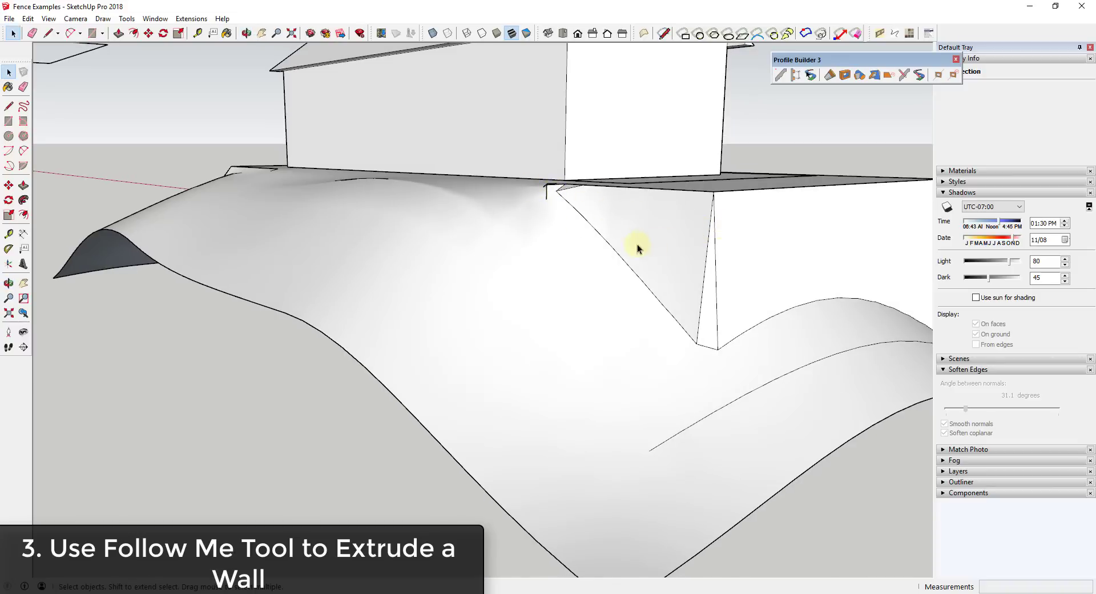
middle_click_drag(561, 208, 548, 310)
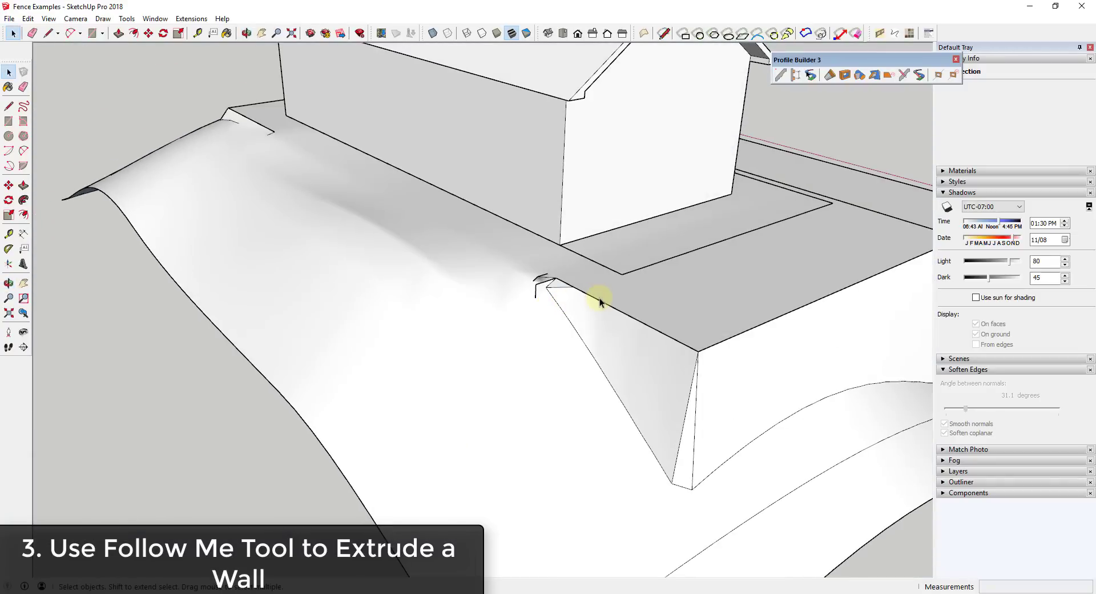
Select the arc and connected top edges around the house pad, excluding terrain boundary edges, forming the 176' path.
left_click(579, 294)
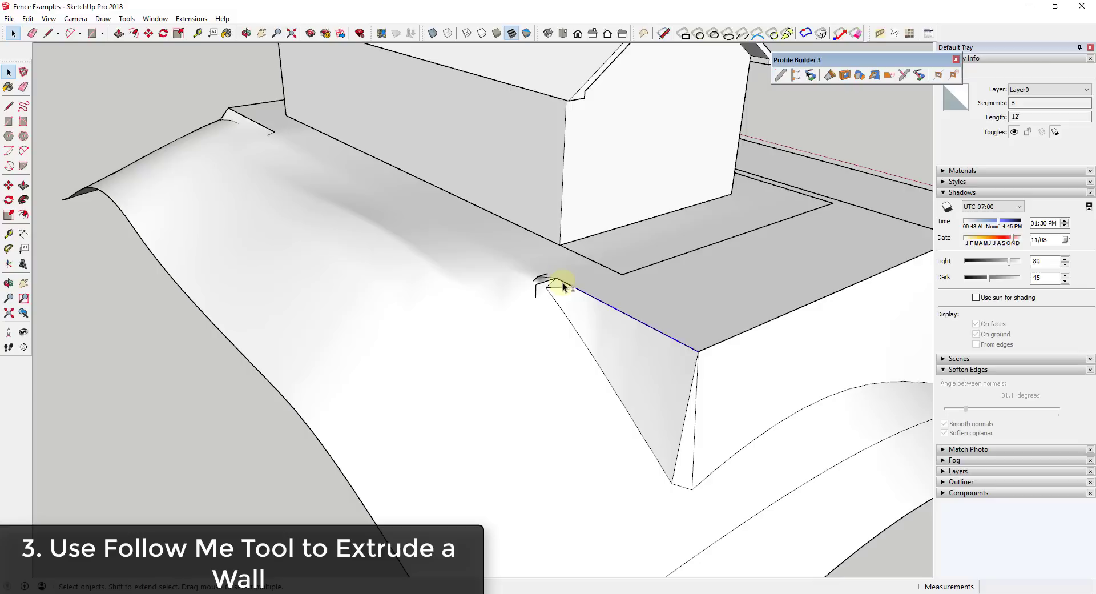
left_click(563, 282)
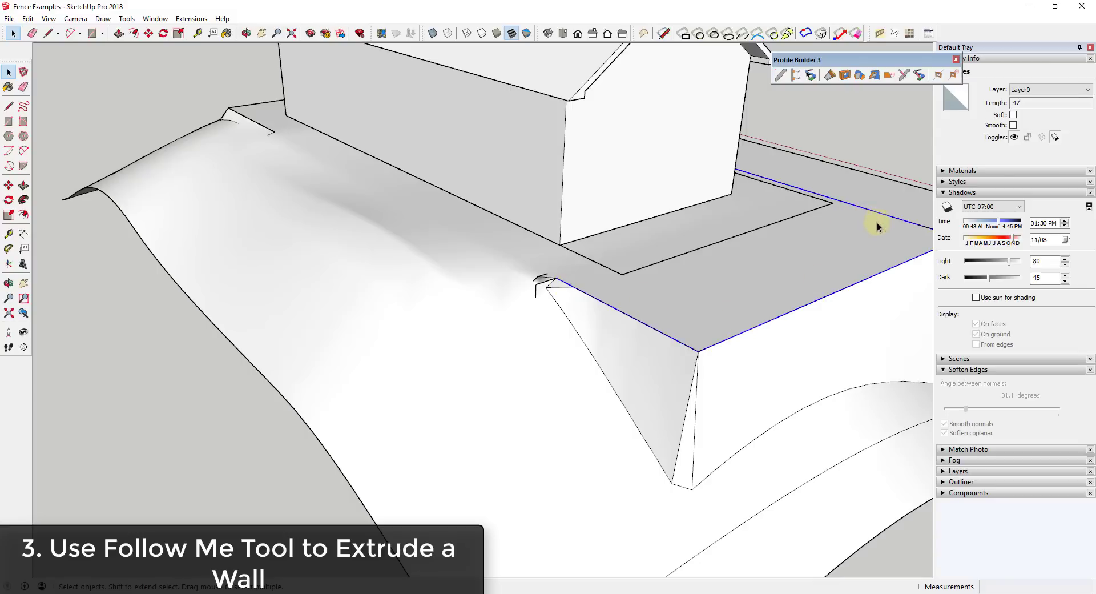
scroll(877, 226, "down", 6)
middle_click_drag(362, 117, 376, 223)
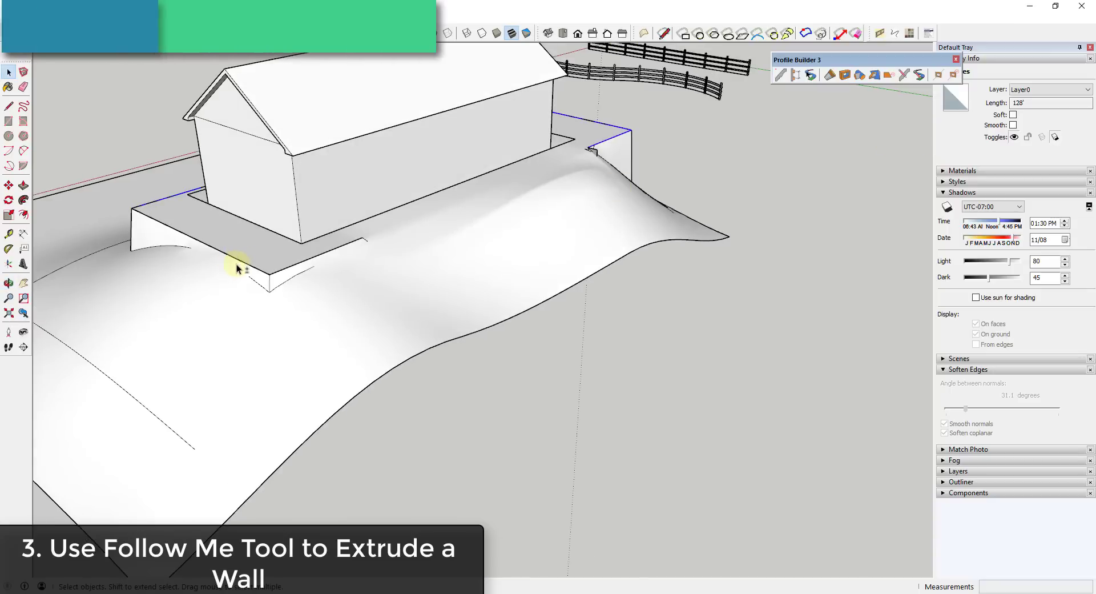
triple_click(277, 272)
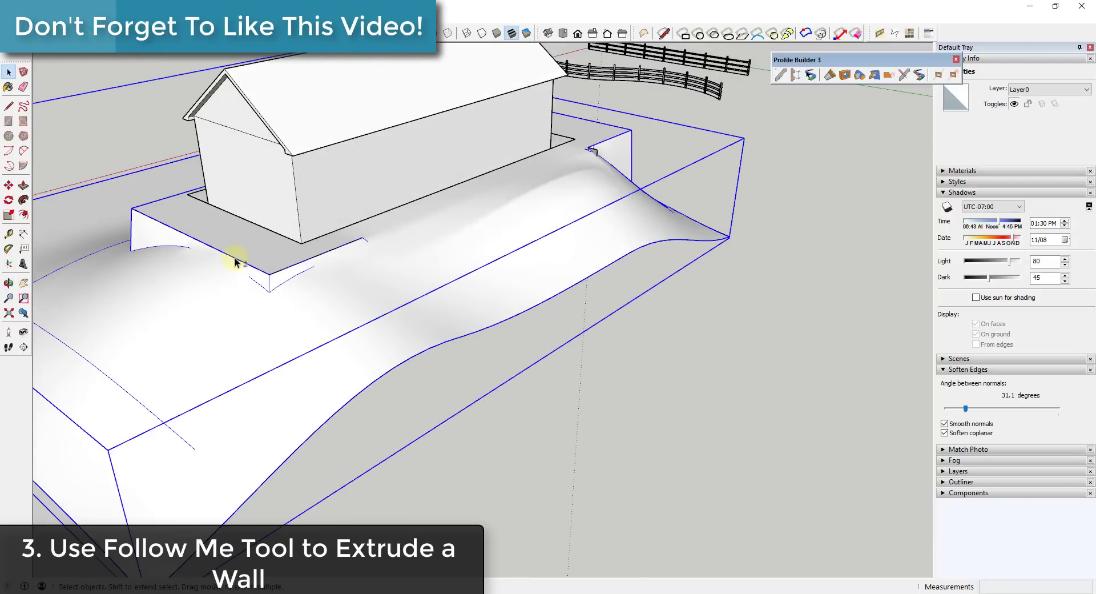
left_click(237, 280, "shift")
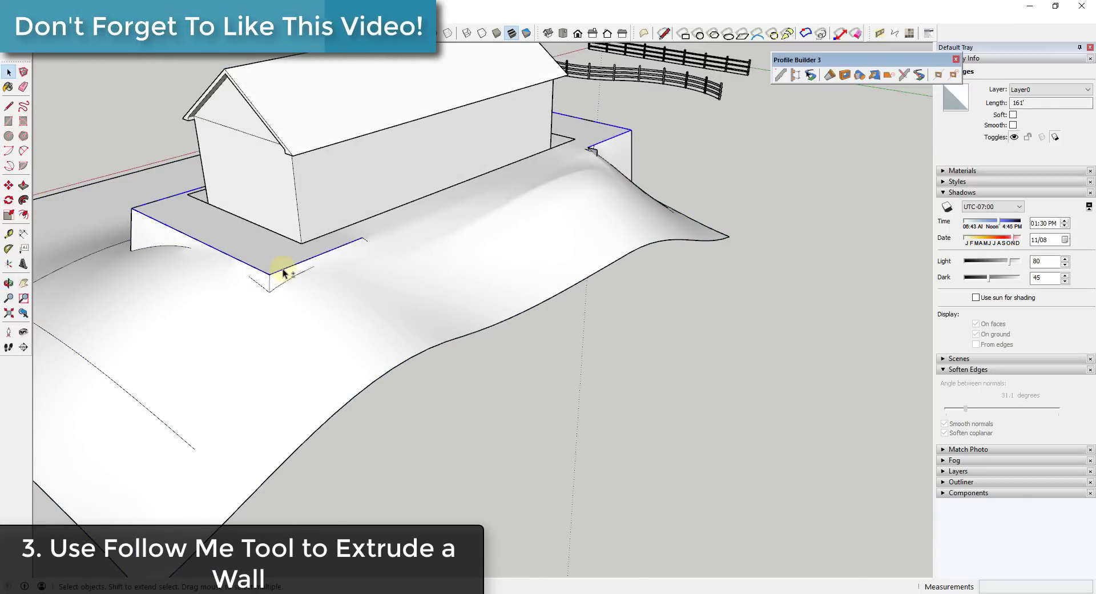
middle_click_drag(668, 208, 594, 335)
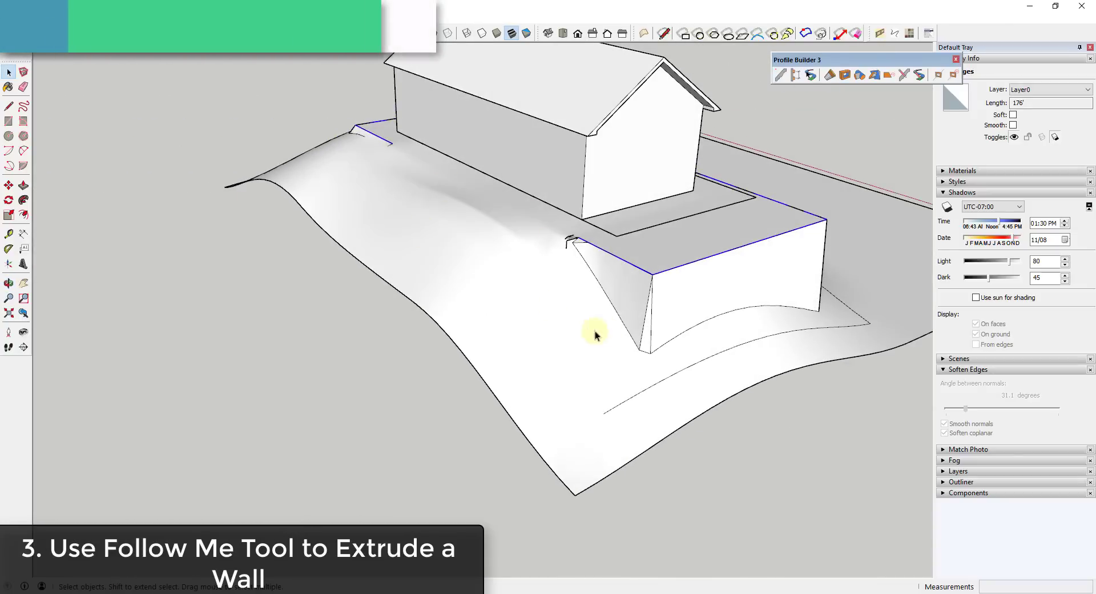
scroll(732, 247, "up", 3)
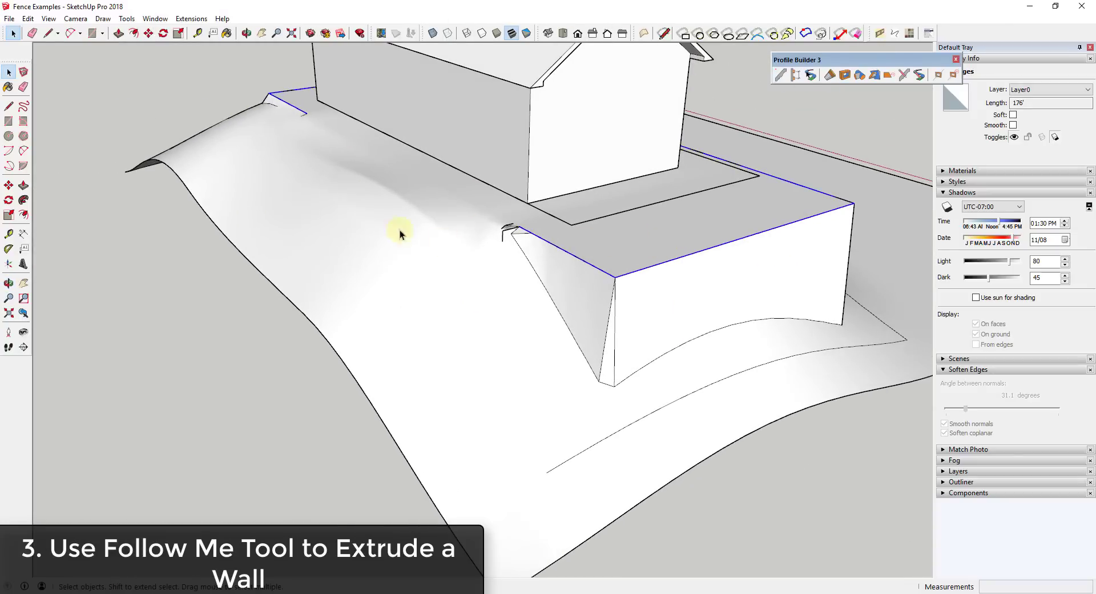
Sweep the thin wall profile with Follow Me along the selected pad path.
left_click(23, 199)
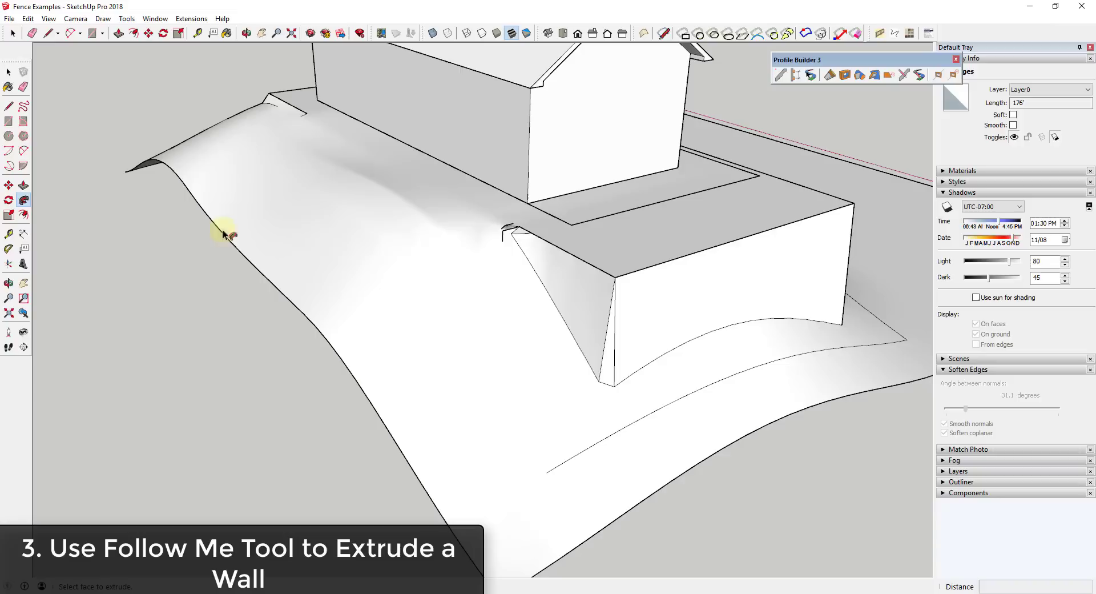
left_click(507, 237)
middle_click_drag(717, 314, 753, 241)
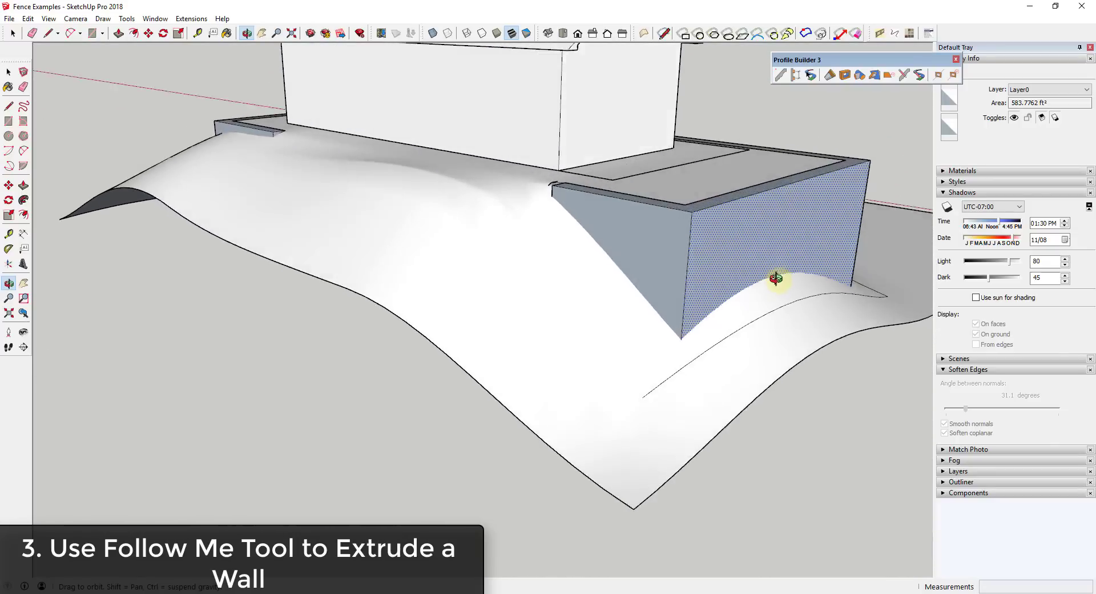
left_click_drag(776, 278, 701, 289)
key("space")
Group the new wall, then edit the group and reverse its faces outward.
triple_click(677, 283)
right_click(677, 284)
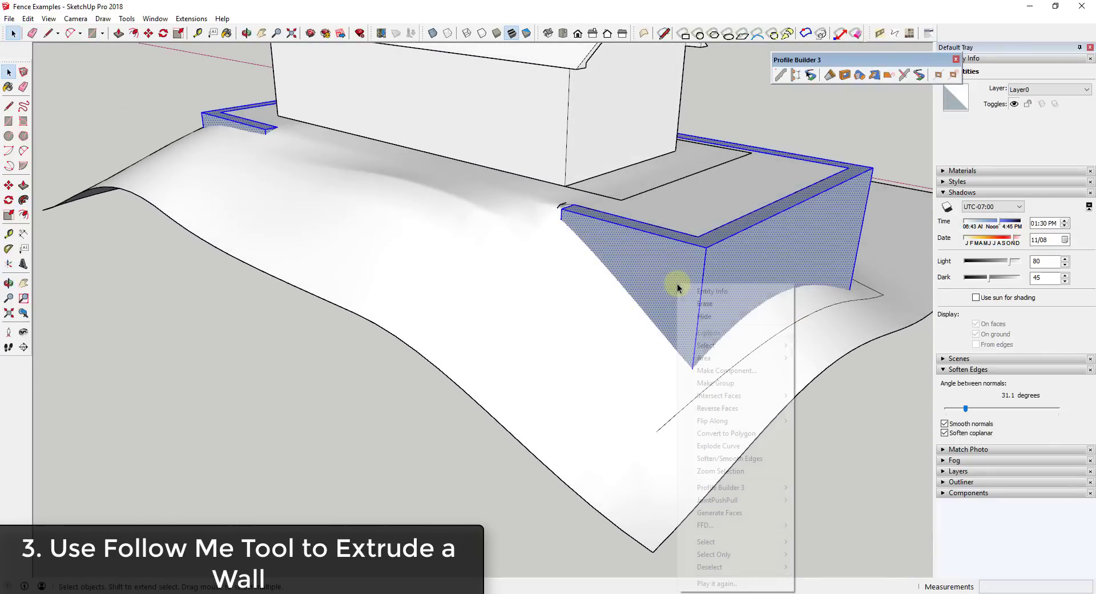
left_click(739, 383)
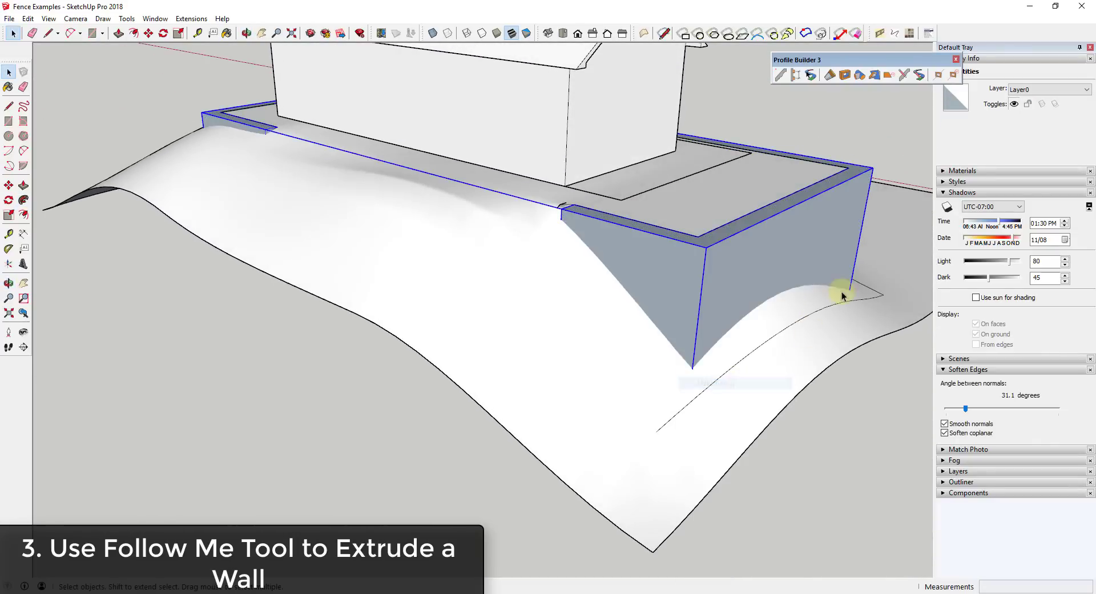
middle_click_drag(844, 294, 402, 258)
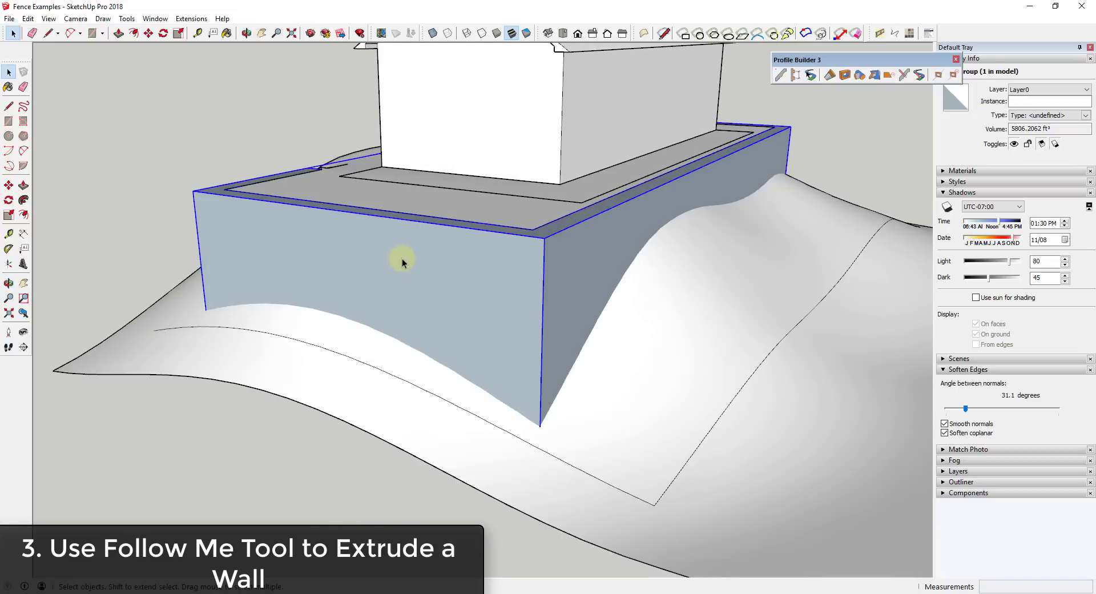
double_click(402, 259)
left_click(403, 259)
left_click(403, 258)
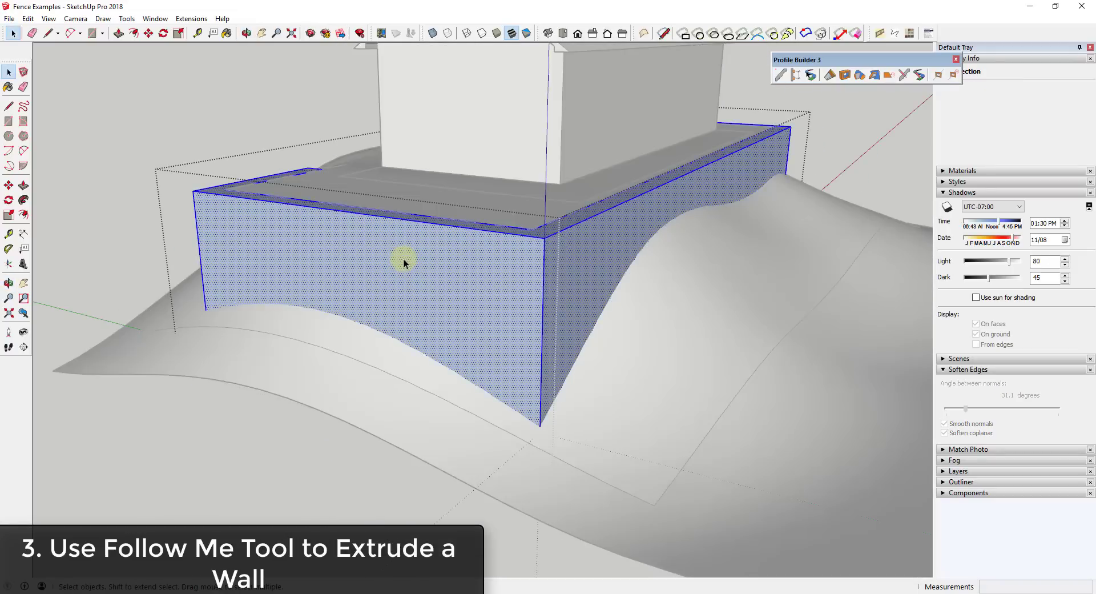
right_click(407, 253)
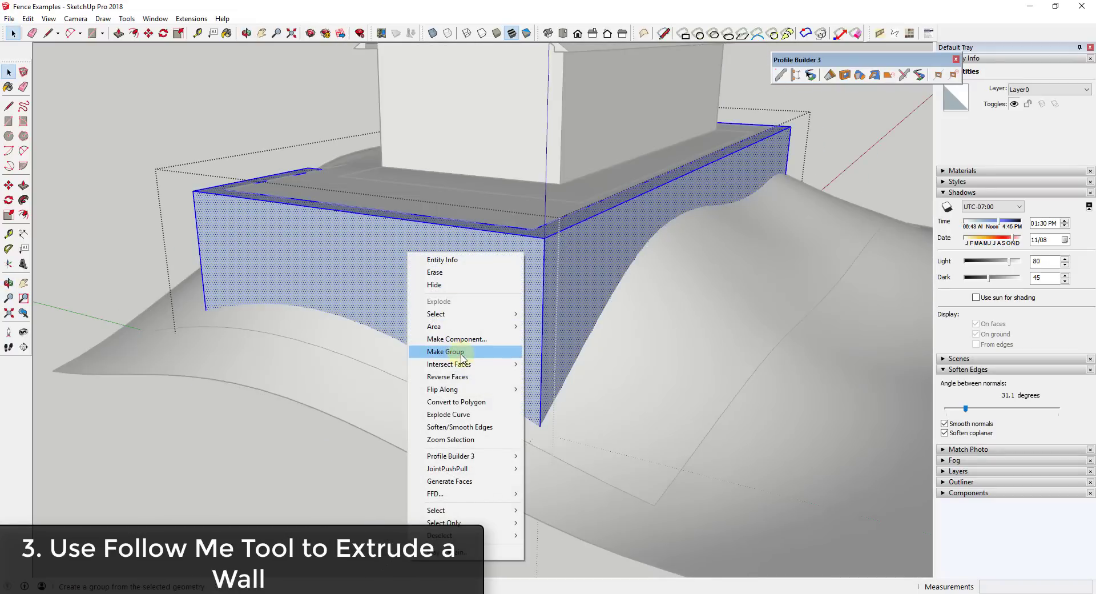
left_click(459, 382)
left_click(147, 176)
Orbit around and beneath the terrain to inspect the finished retaining wall.
middle_click_drag(147, 176, 355, 351)
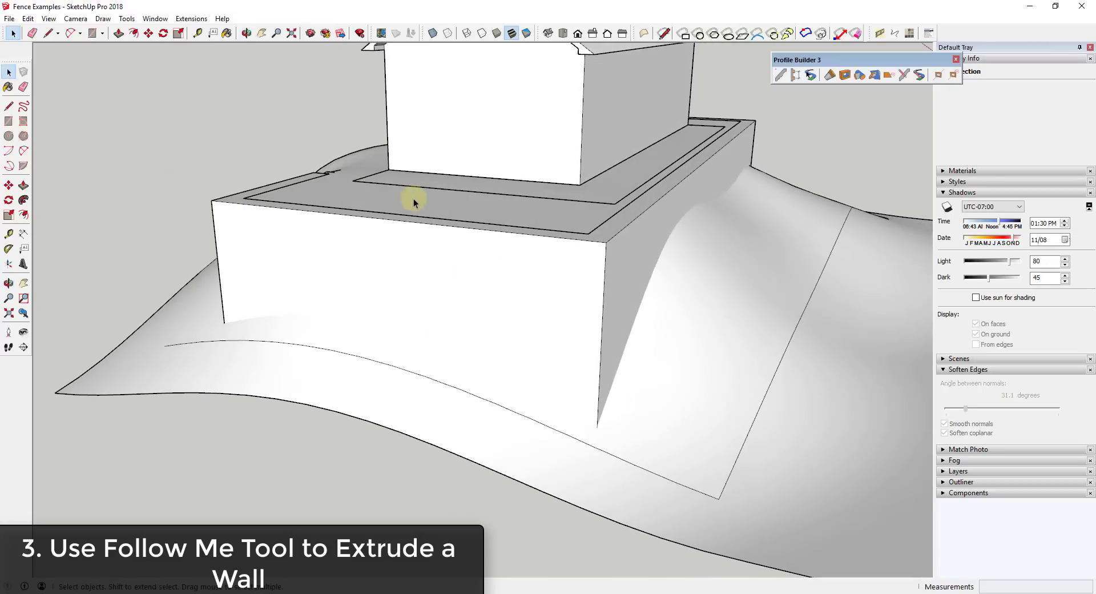
middle_click_drag(416, 203, 605, 193)
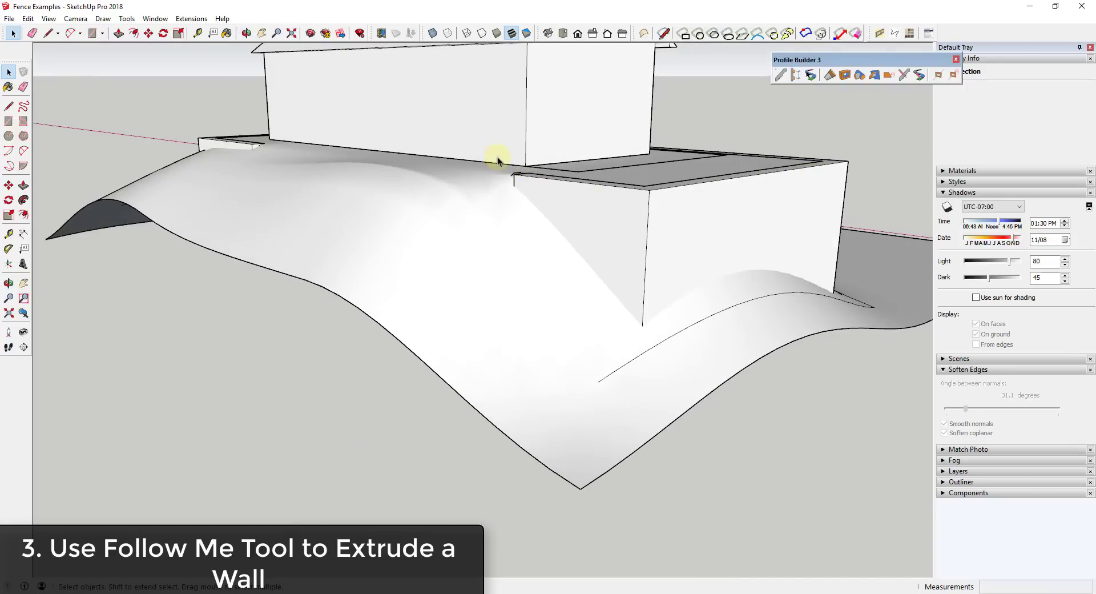
middle_click_drag(807, 238, 426, 180)
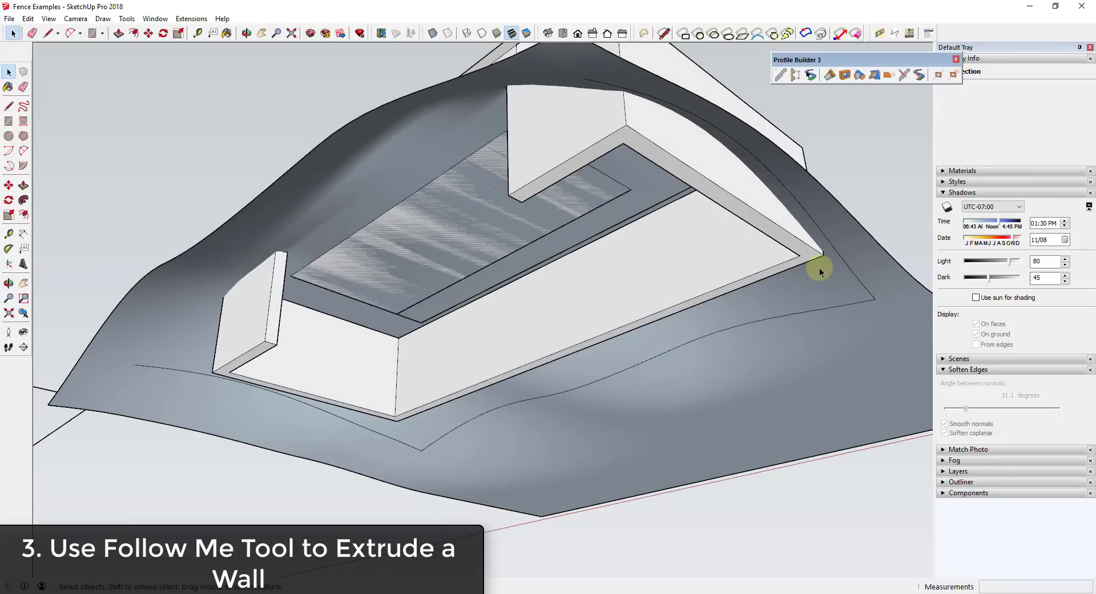
middle_click_drag(350, 286, 574, 142)
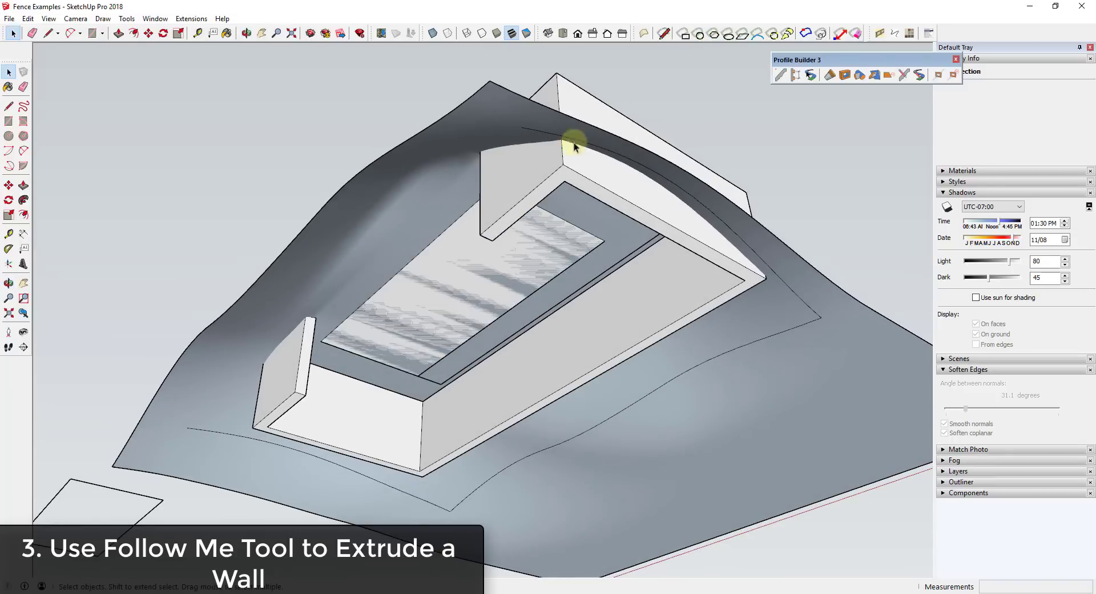
middle_click_drag(913, 251, 613, 242)
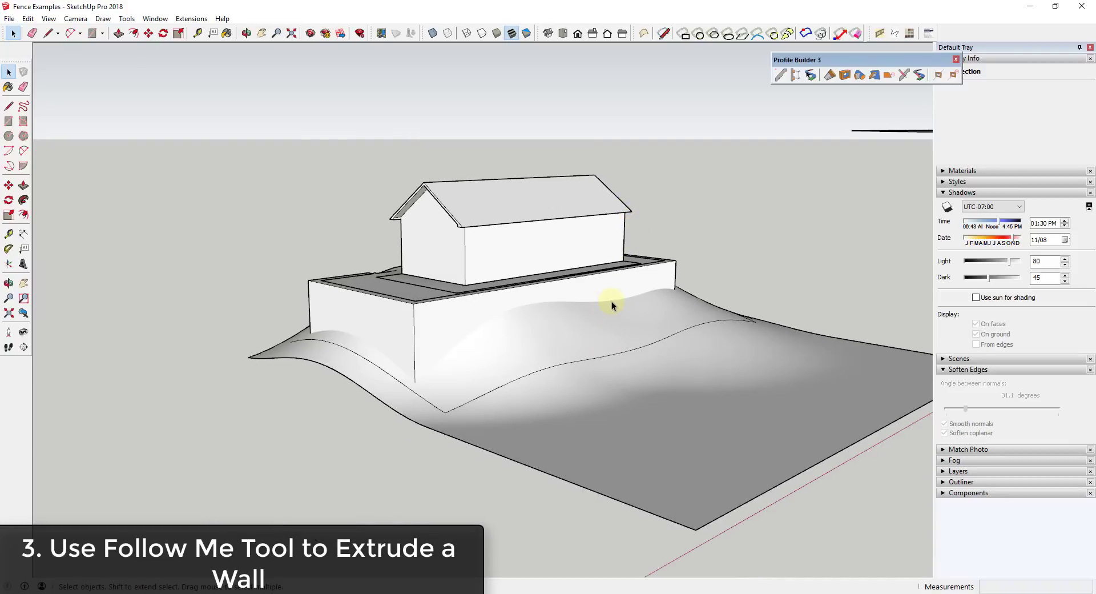
middle_click_drag(611, 300, 546, 350)
left_click(573, 371)
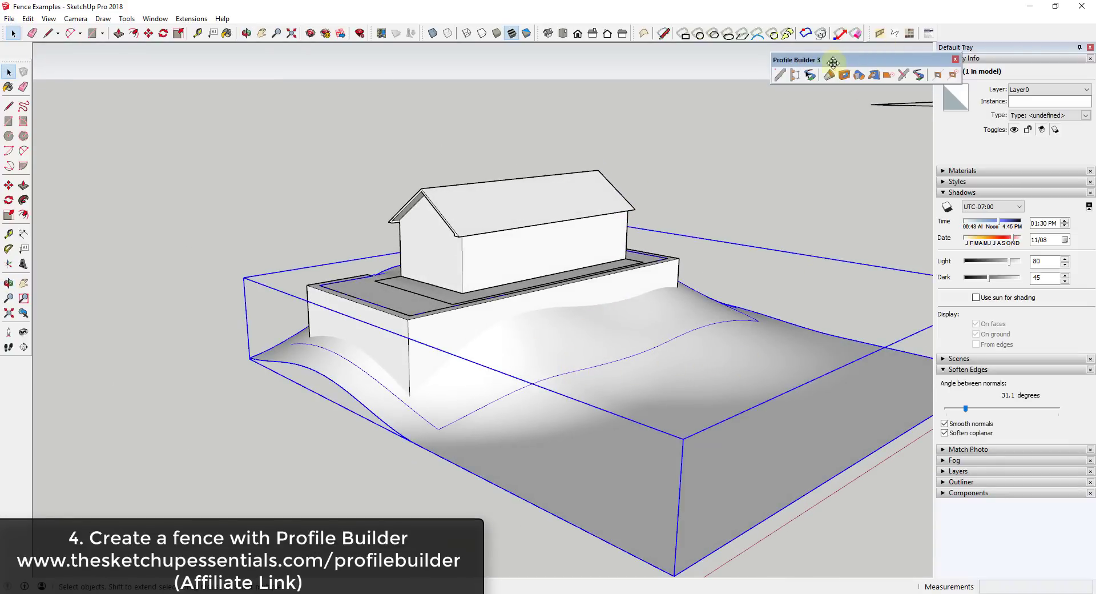
left_click_drag(811, 59, 86, 66)
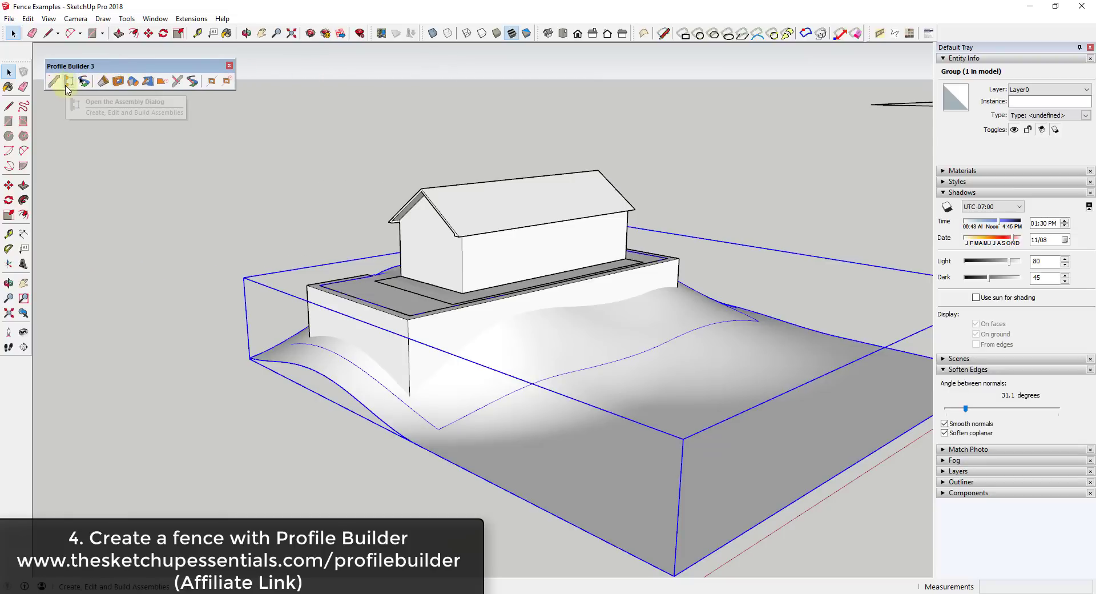
double_click(372, 379)
left_click(68, 82)
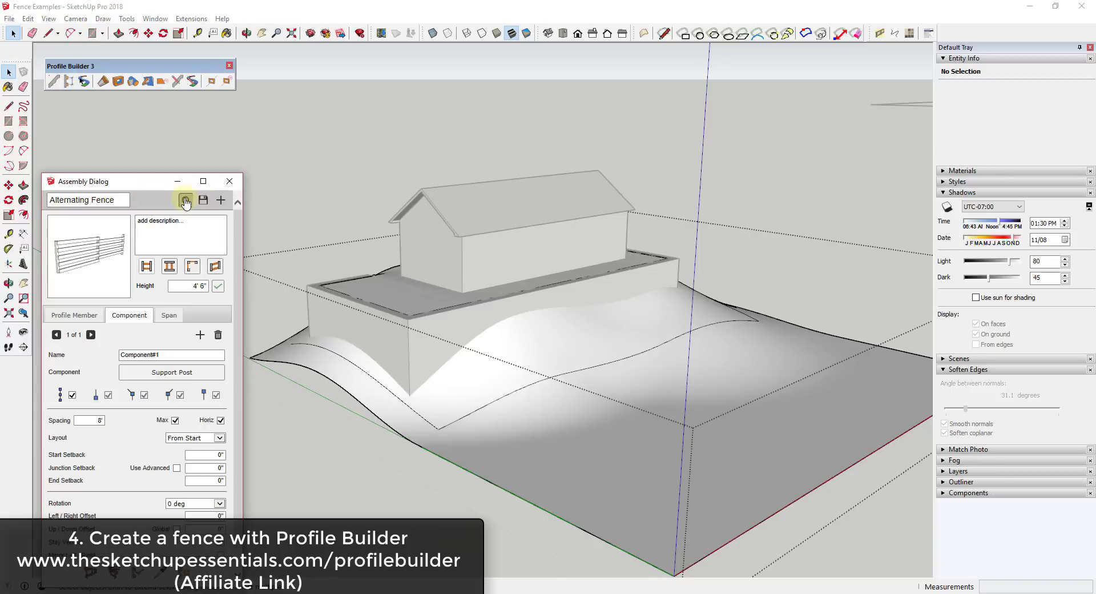
left_click(185, 200)
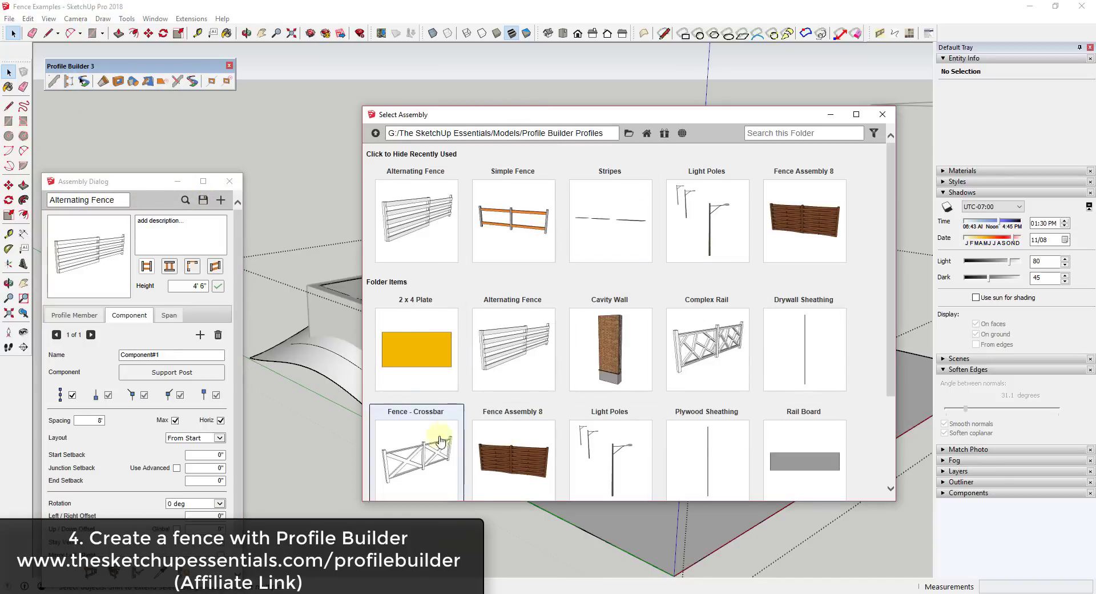
scroll(439, 445, "down", 2)
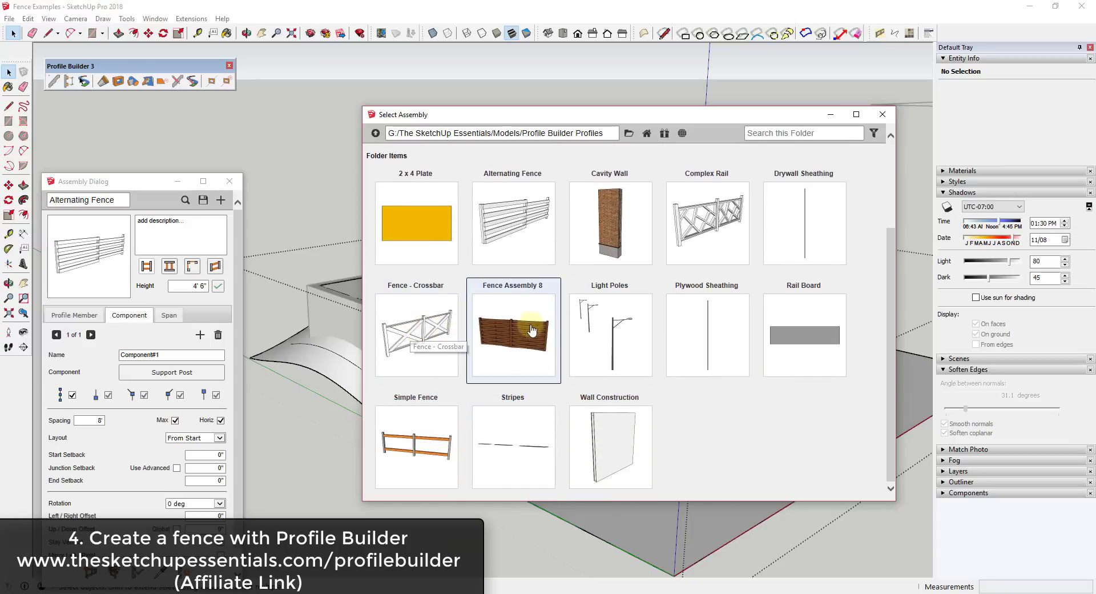
scroll(513, 371, "up", 2)
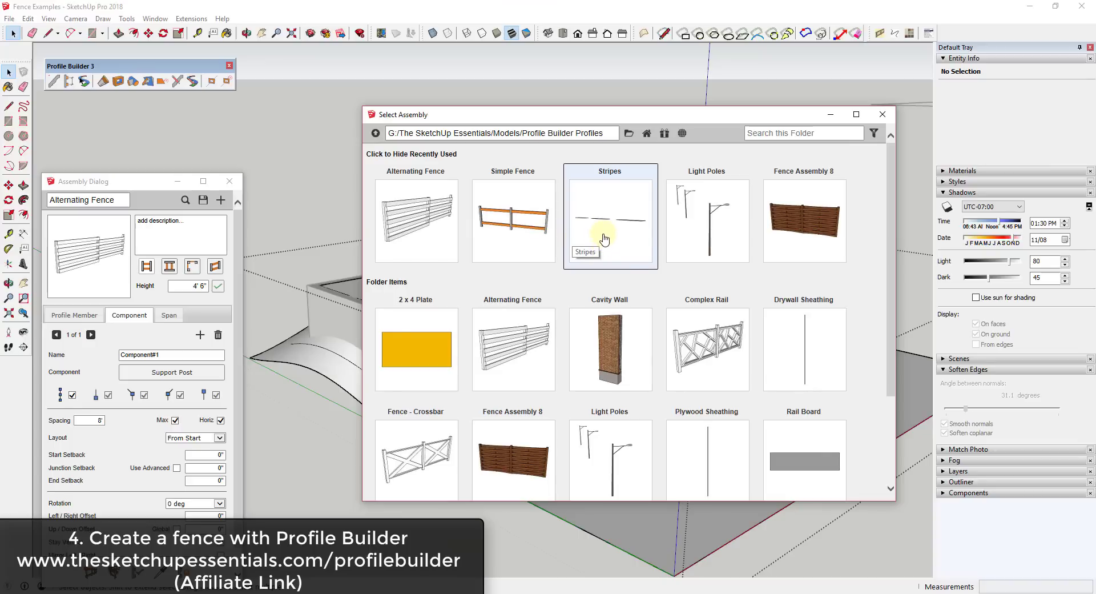
left_click(883, 114)
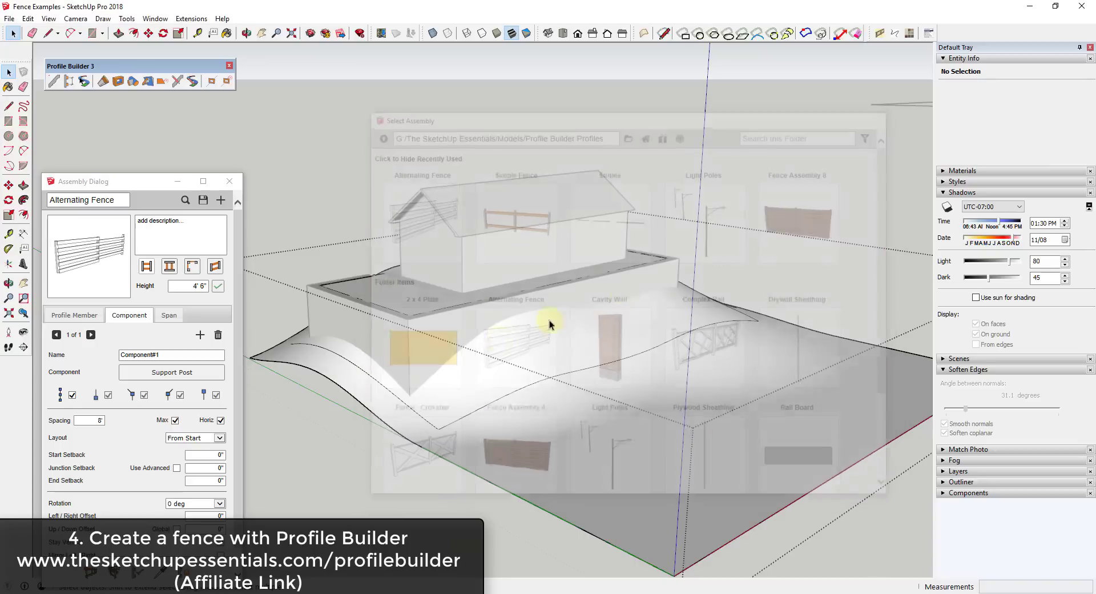
Select the terrain curve and try the Tools on Surface line tool, then cancel it.
left_click(392, 391)
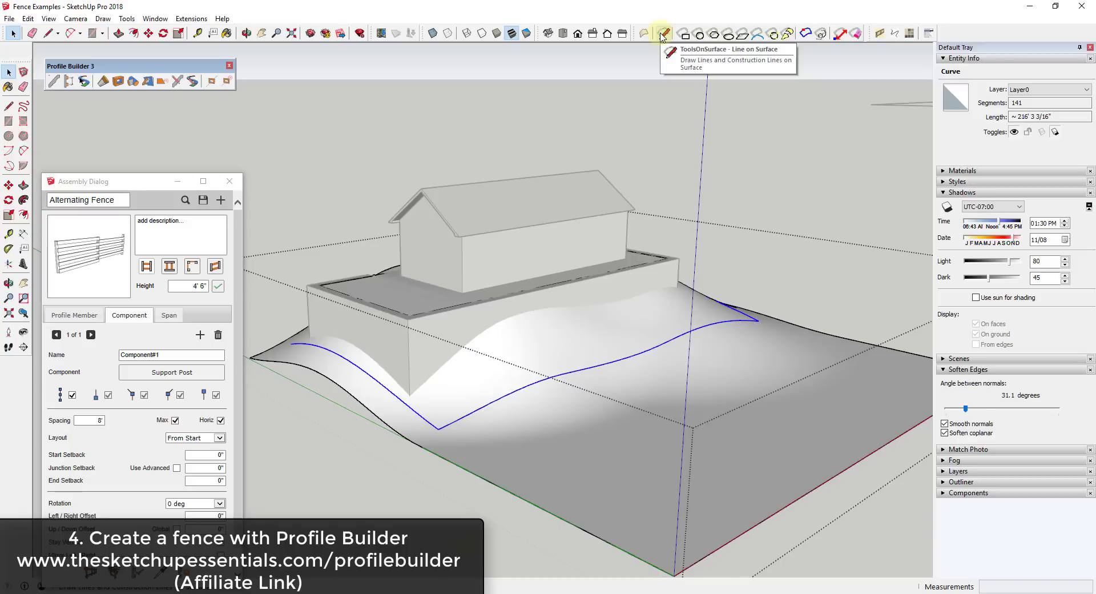
left_click(663, 35)
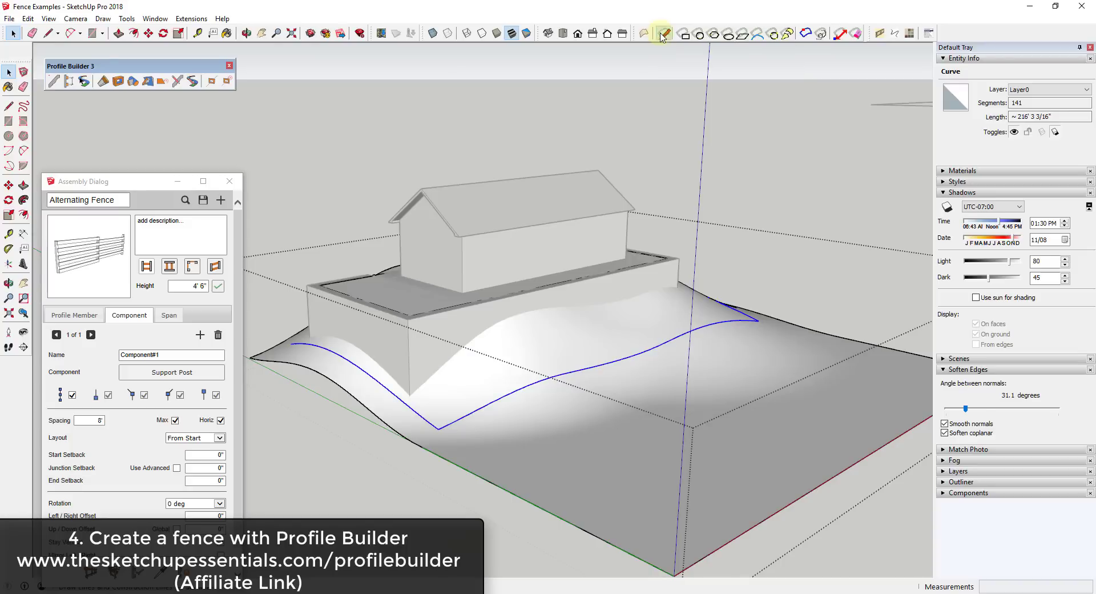
left_click(581, 467)
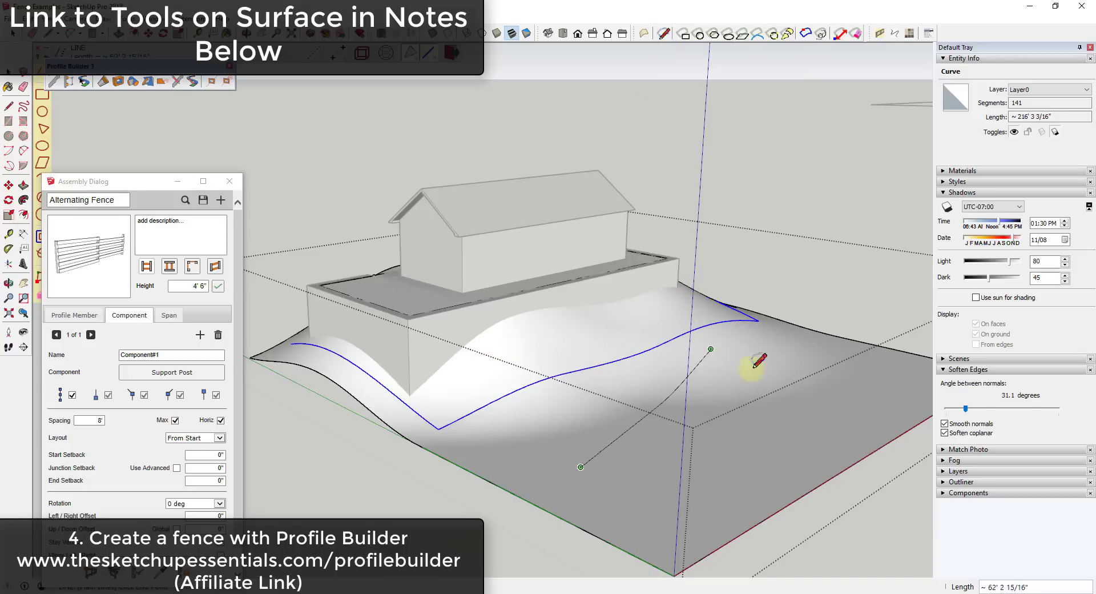
key("space")
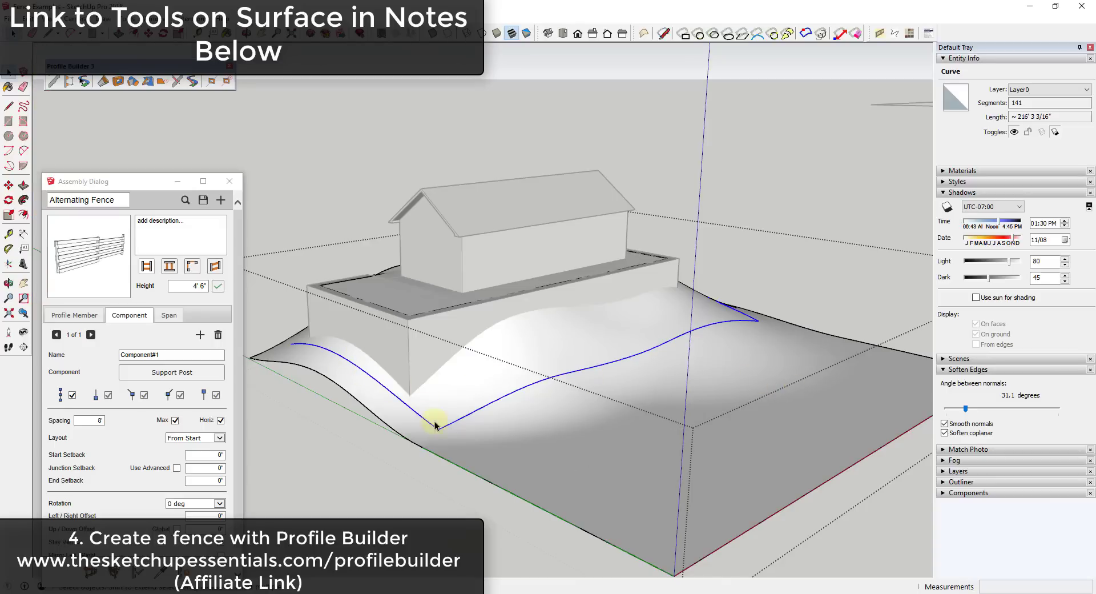
Activate the Profile Builder Assembly Dialog and apply the Alternating Fence to the blue curve.
mouse_move(759, 330)
middle_mouse_down()
mouse_move(416, 337)
mouse_move(318, 318)
mouse_move(697, 328)
mouse_move(751, 344)
middle_mouse_up()
scroll(651, 346, "down", 2)
scroll(652, 276, "down", 2)
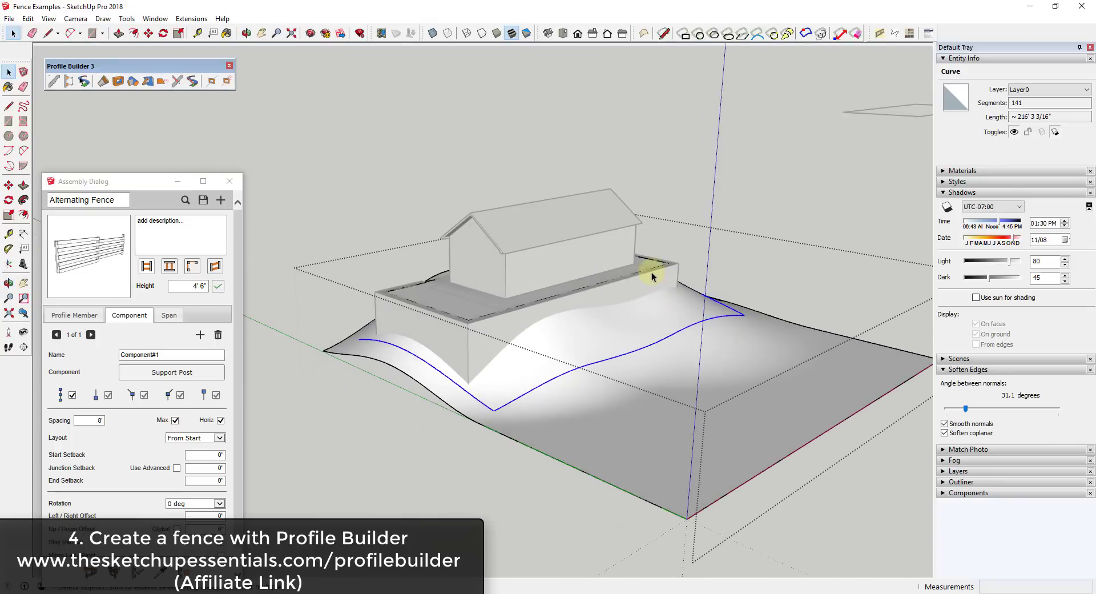
scroll(654, 277, "up", 1)
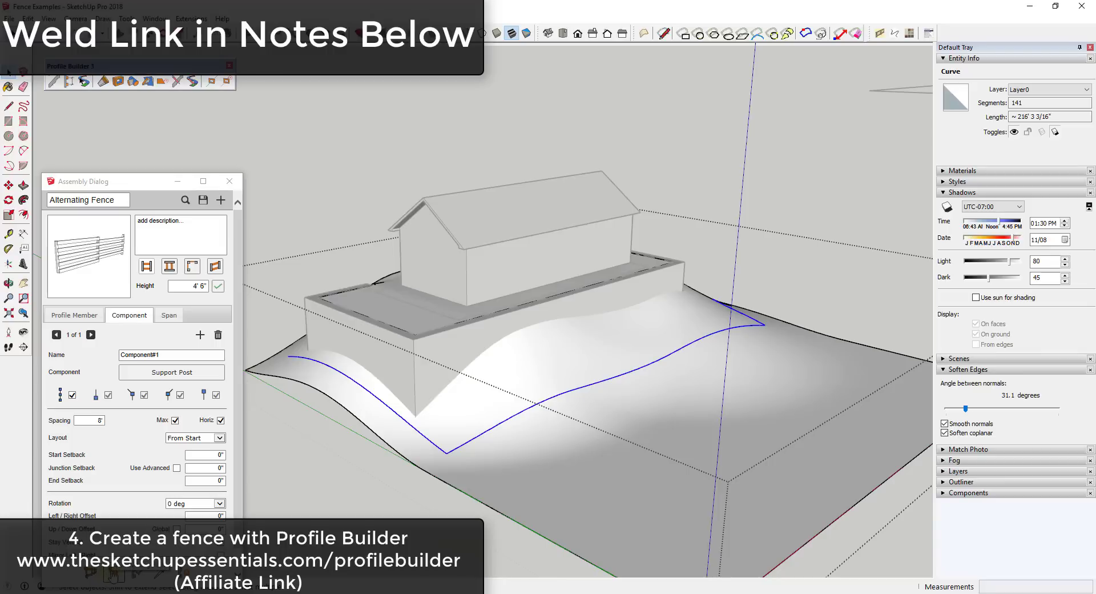
left_click(113, 574)
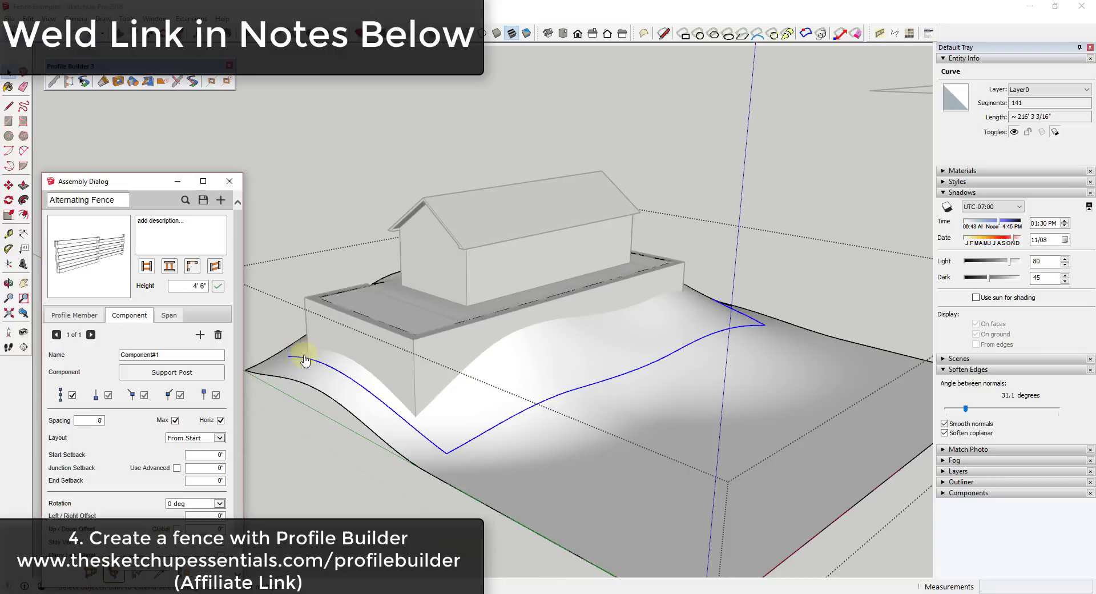
left_click(477, 443)
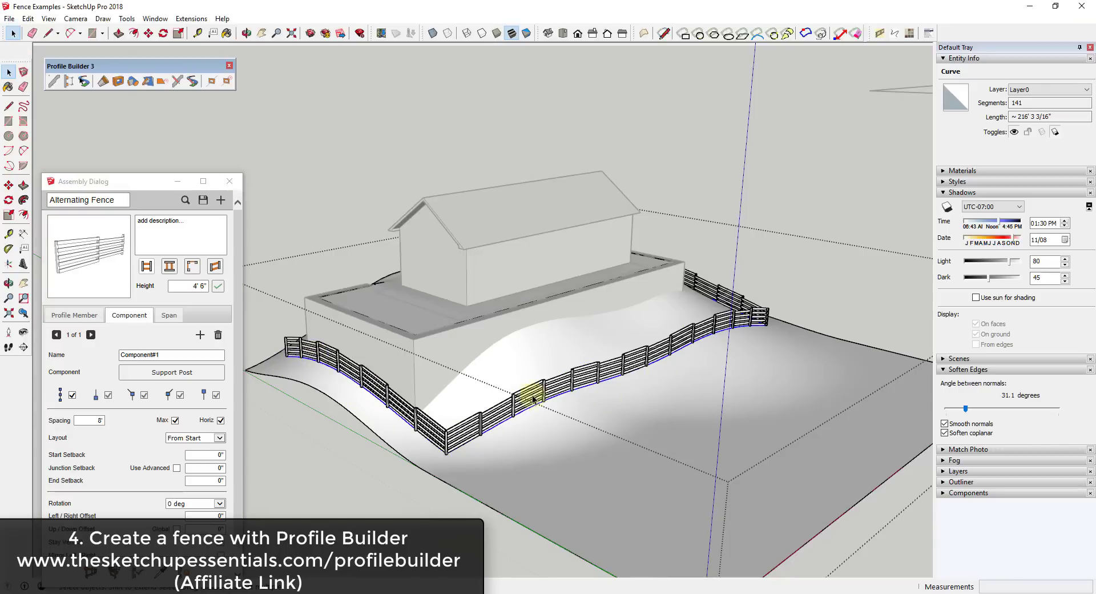
Zoom in and out to inspect the Alternating Fence posts and rails along the curve.
scroll(522, 394, "up", 3)
scroll(609, 384, "up", 2)
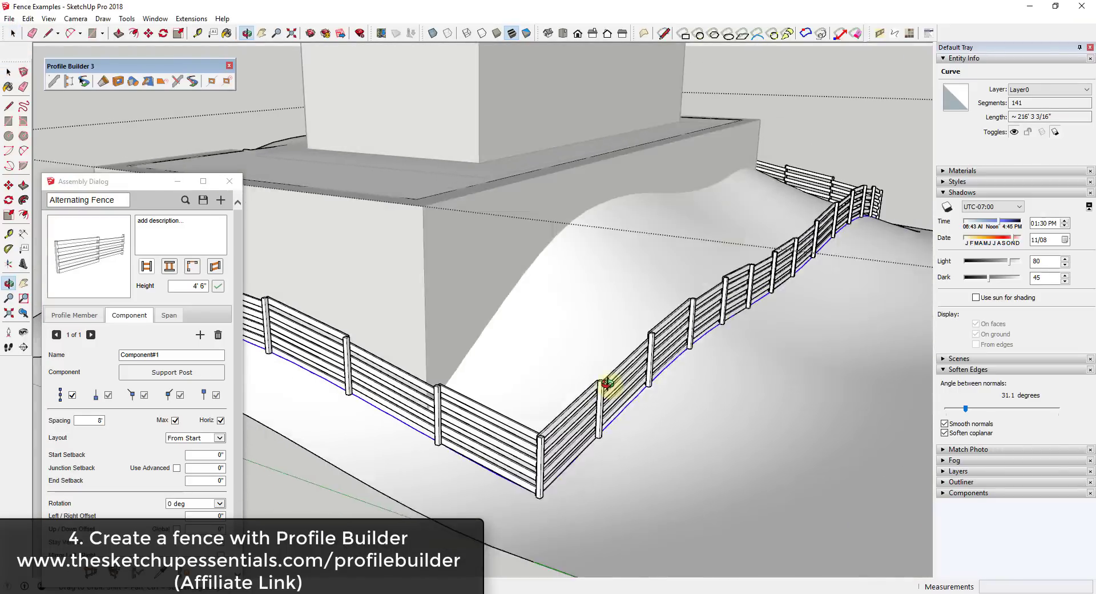
scroll(734, 274, "up", 2)
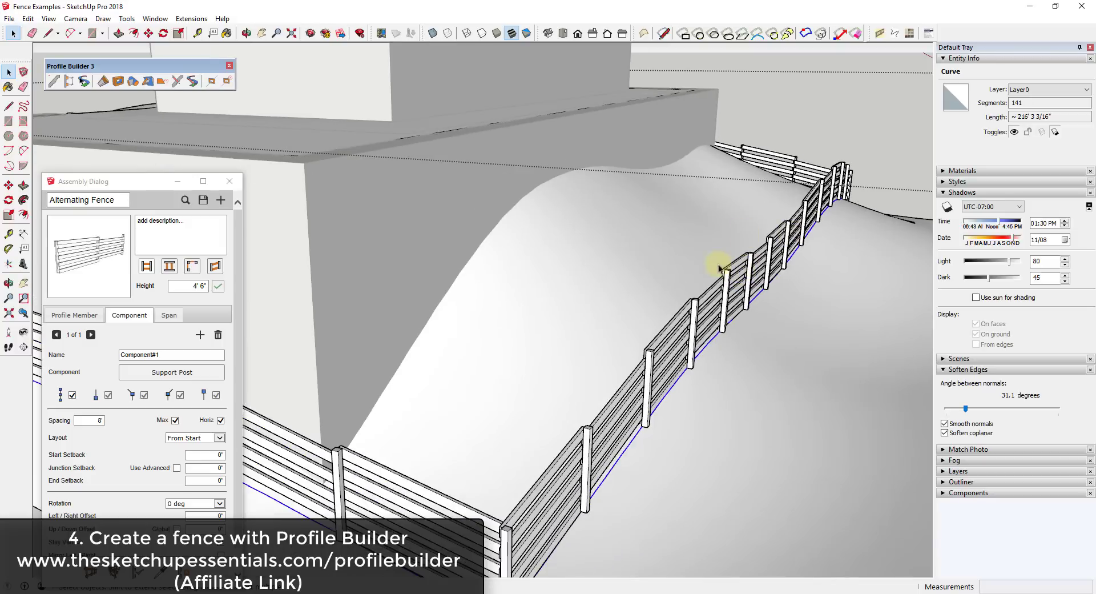
scroll(778, 237, "up", 2)
scroll(697, 257, "down", 3)
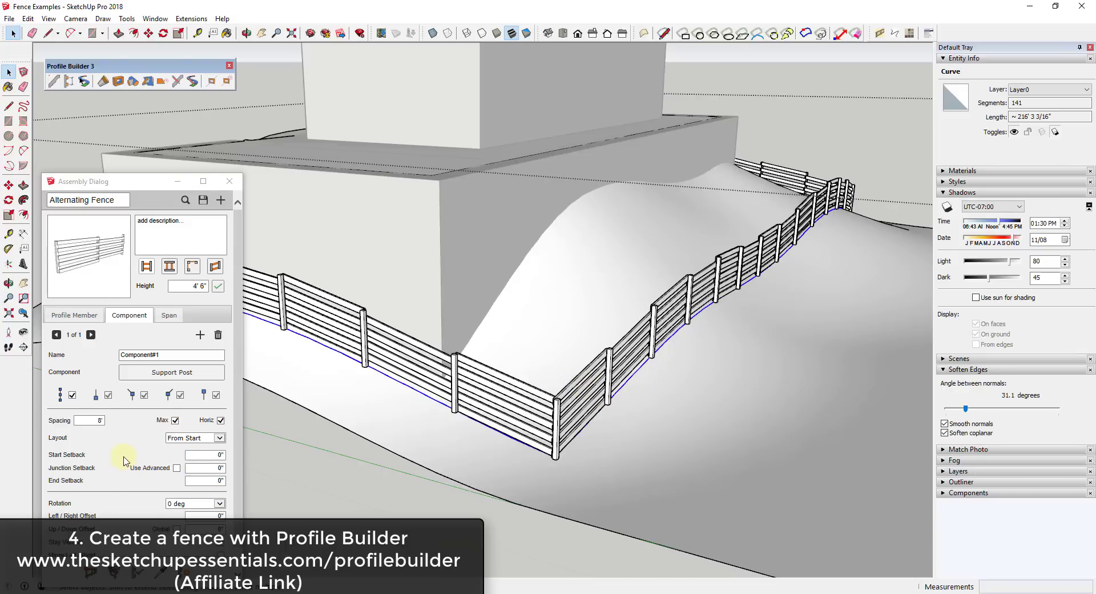
scroll(126, 460, "down", 1)
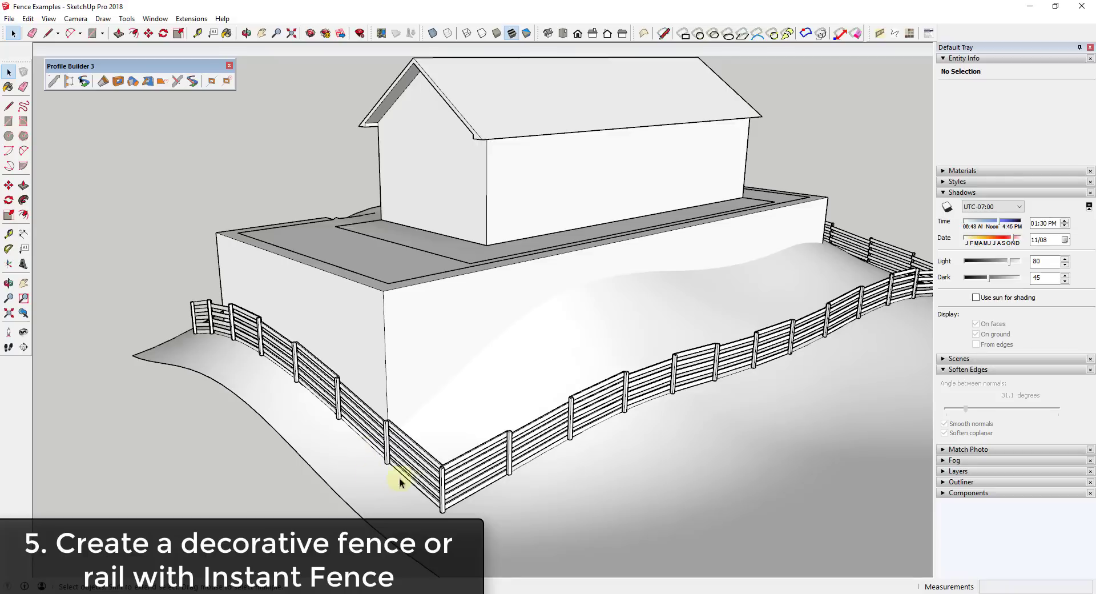
Select the grouped outline around the house's upper pad and float the Instant Fence toolbar.
scroll(726, 252, "down", 2)
scroll(879, 301, "up", 5)
middle_click_drag(880, 302, 440, 263)
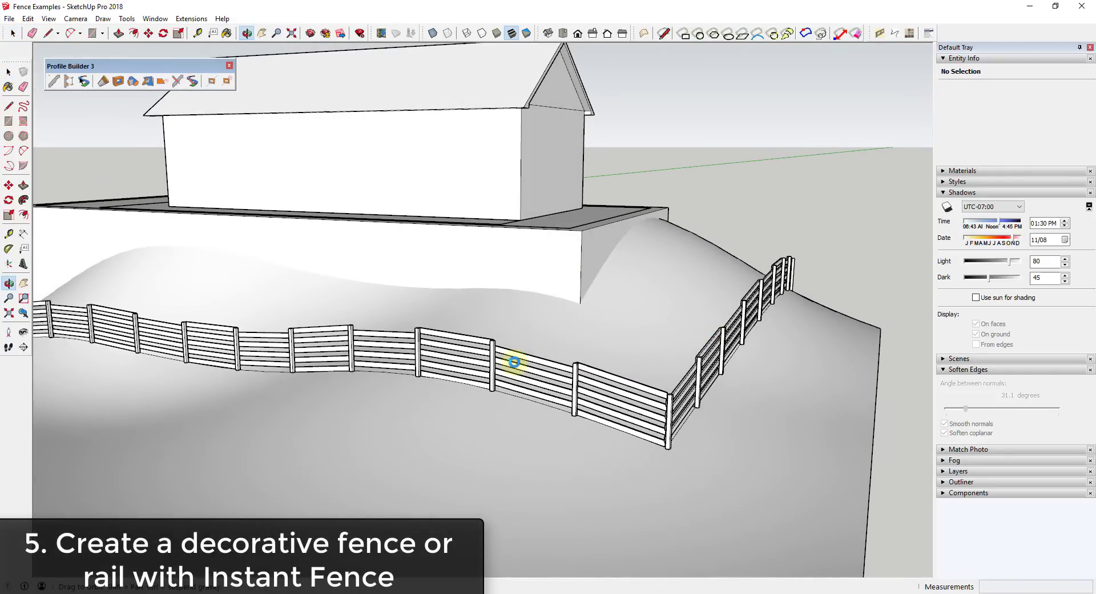
left_click_drag(543, 362, 490, 325)
key("space")
scroll(514, 314, "down", 3)
middle_click_drag(551, 301, 506, 320)
middle_click_drag(405, 335, 471, 365)
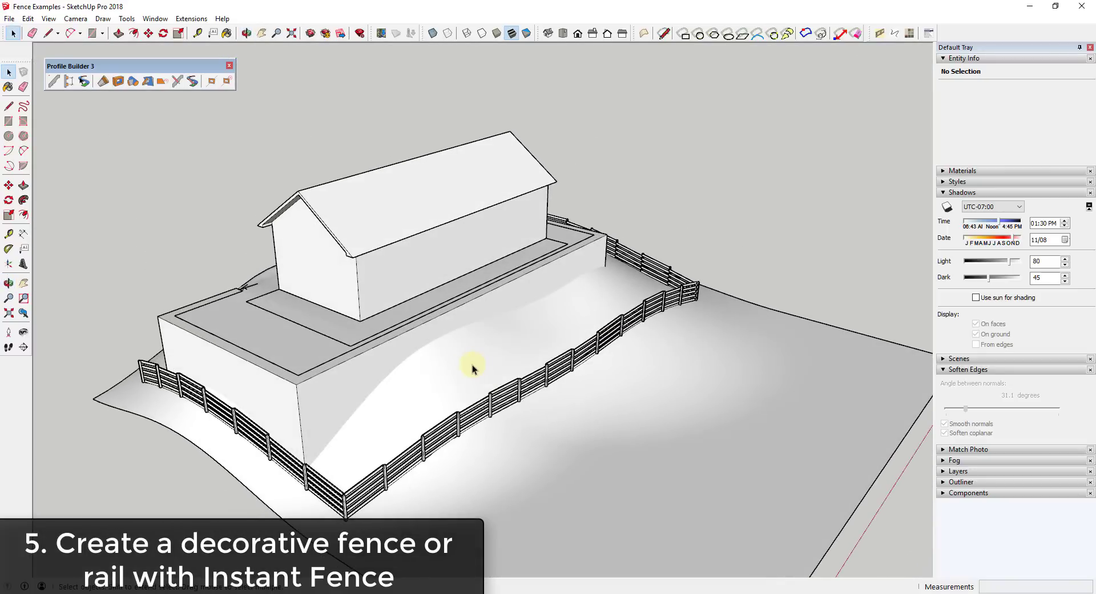
left_click(560, 244)
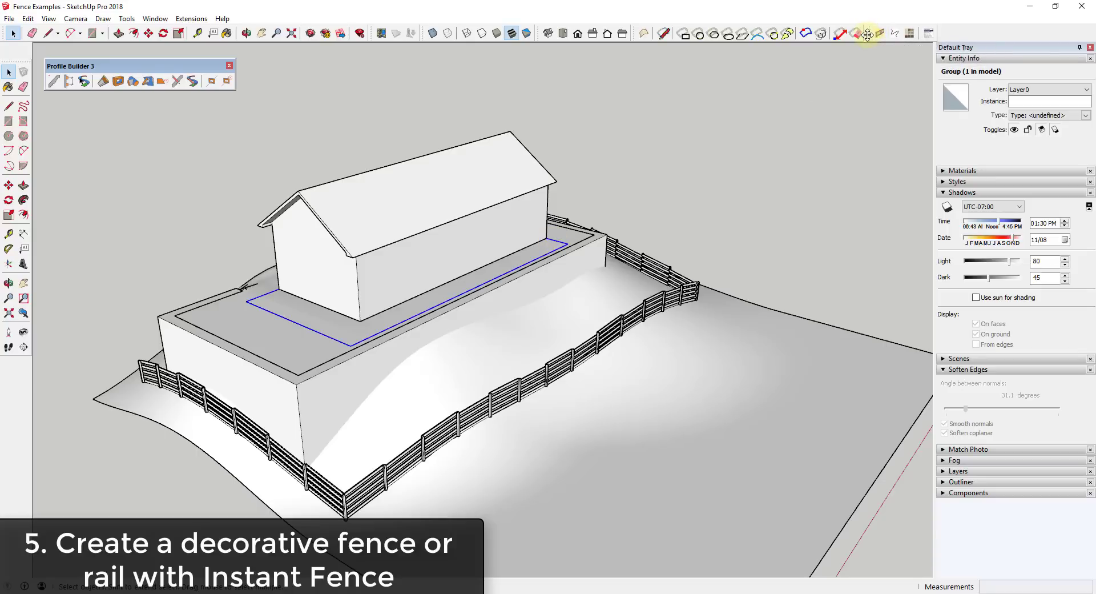
left_click_drag(867, 34, 89, 131)
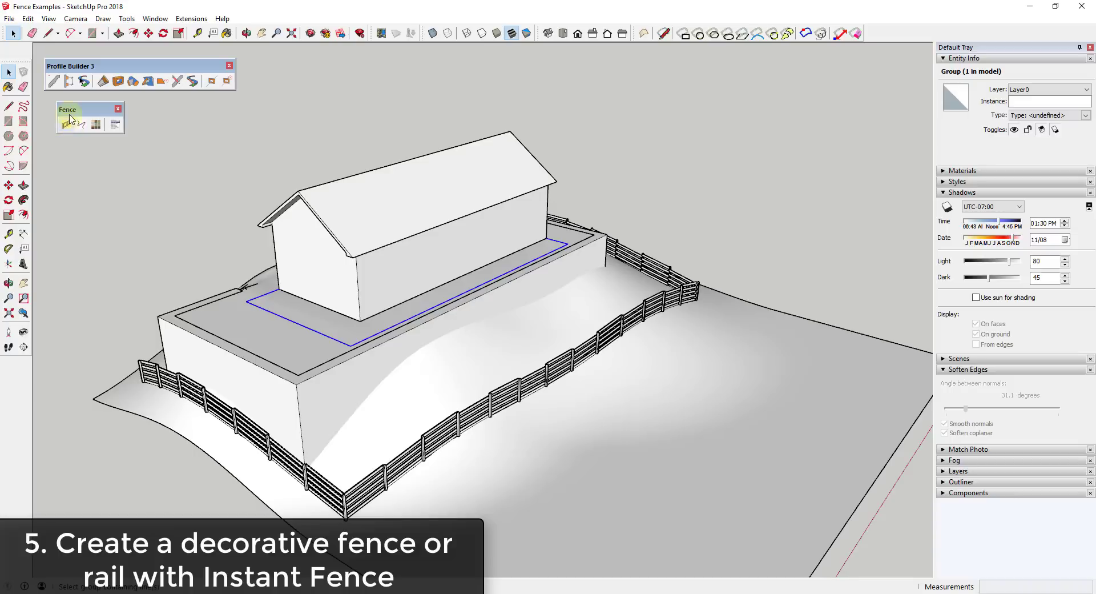
Start Make Fence or Railing and choose Chippendale 4 from the Railings - Wood style library.
left_click_drag(69, 106, 64, 101)
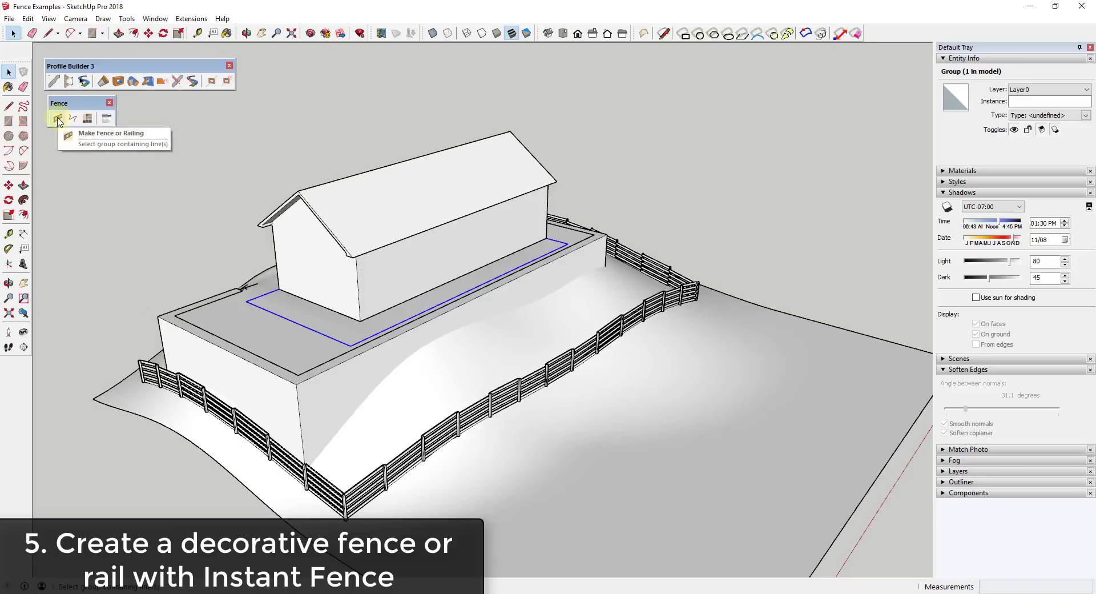
left_click(58, 120)
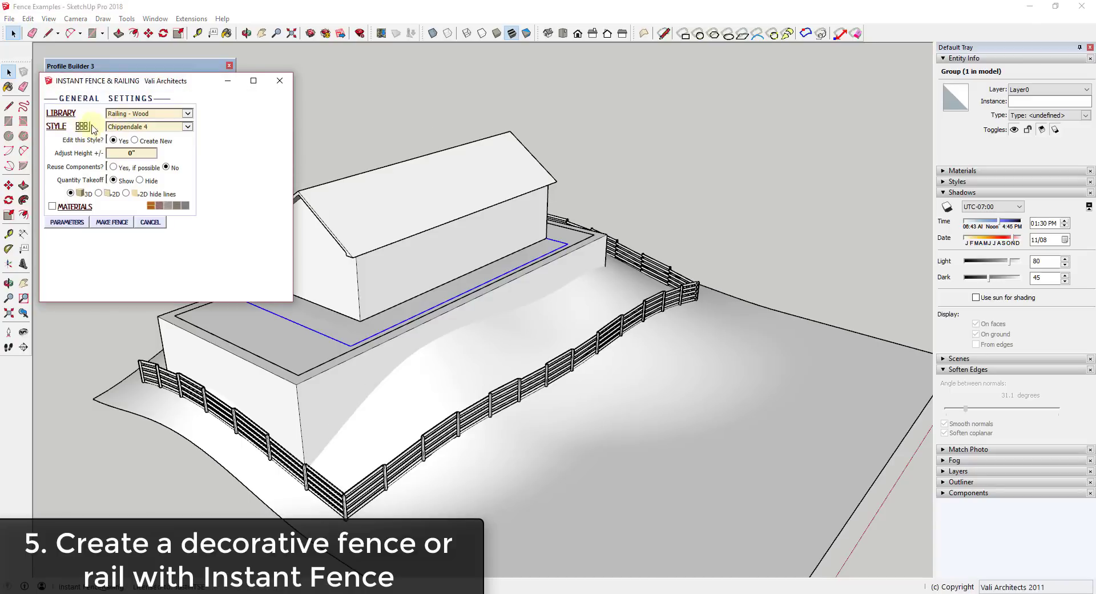
left_click(83, 126)
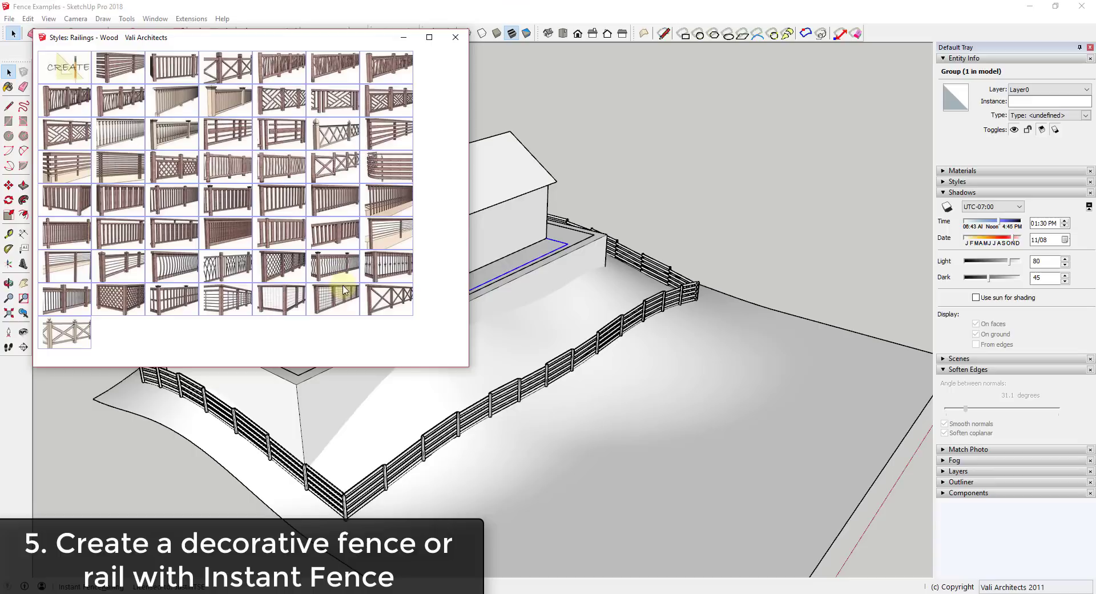
mouse_move(335, 260)
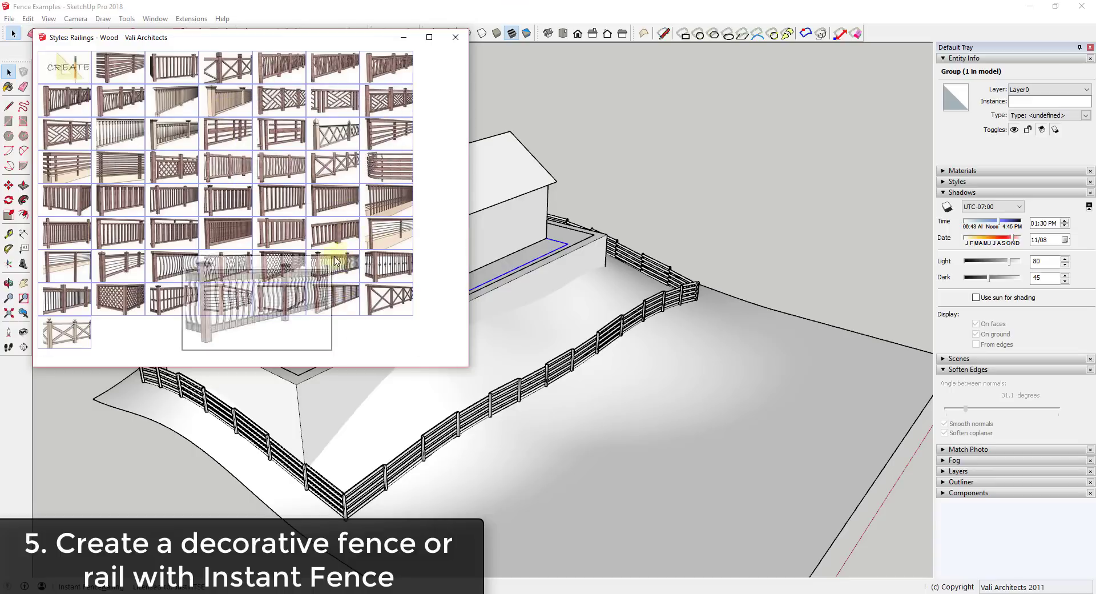
mouse_move(66, 134)
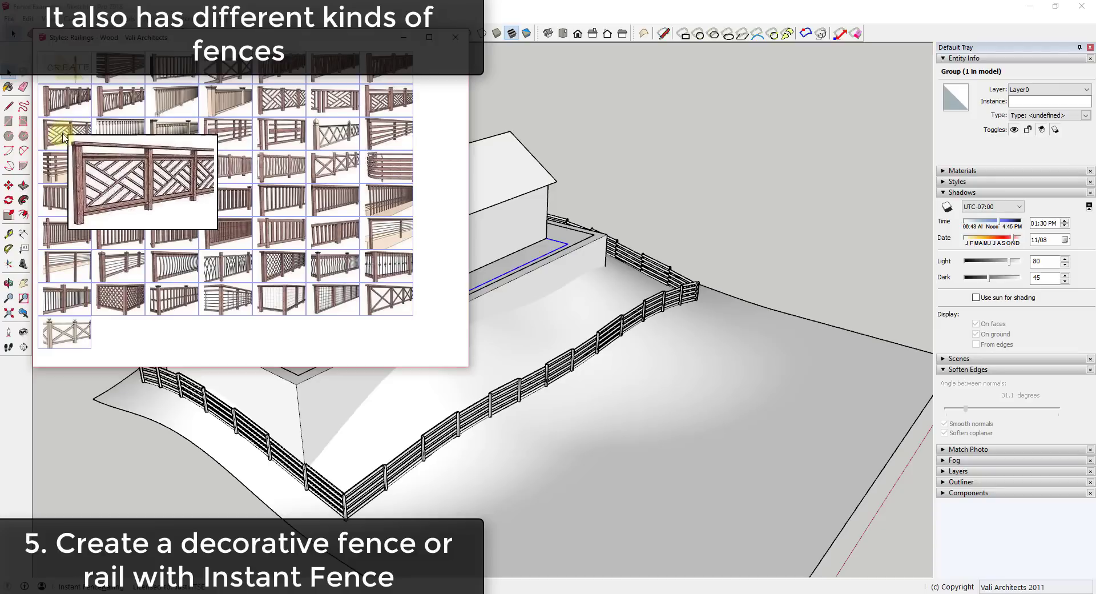
left_click(461, 41)
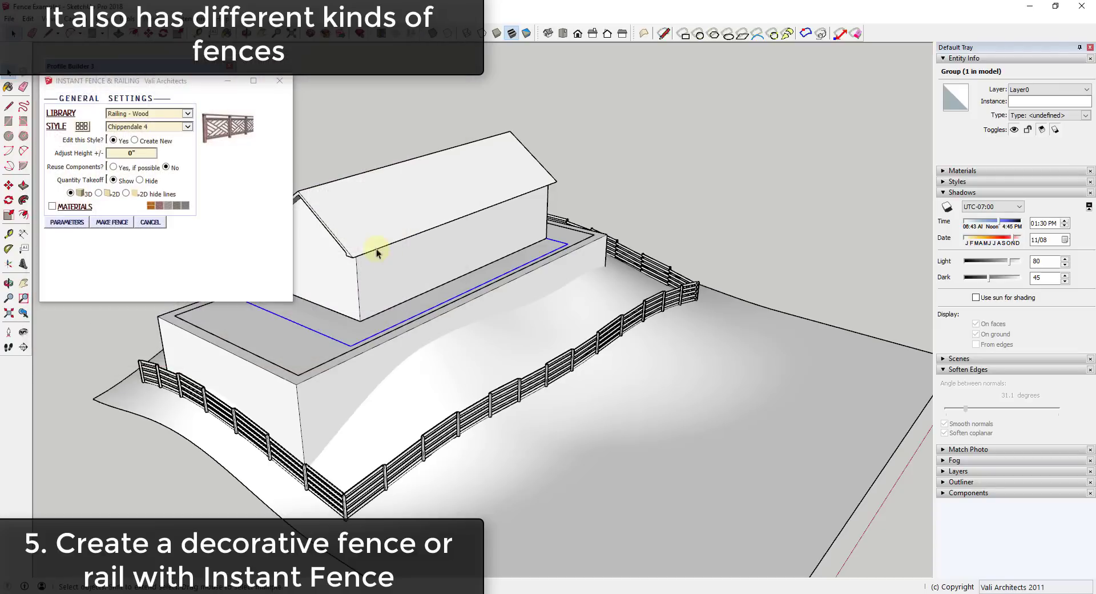
Build the Chippendale 4 railing along the house outline, dismiss the summary, and select the railing group.
left_click(109, 222)
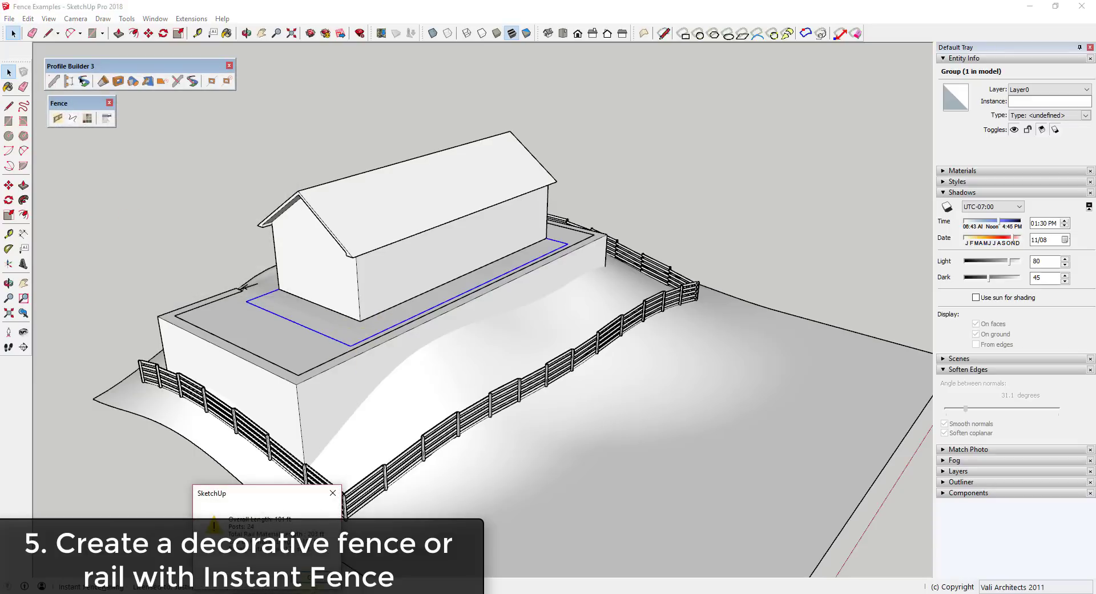
key("Return")
scroll(376, 288, "up", 3)
middle_click_drag(375, 287, 371, 314)
left_click(445, 336)
middle_click_drag(537, 339, 432, 316)
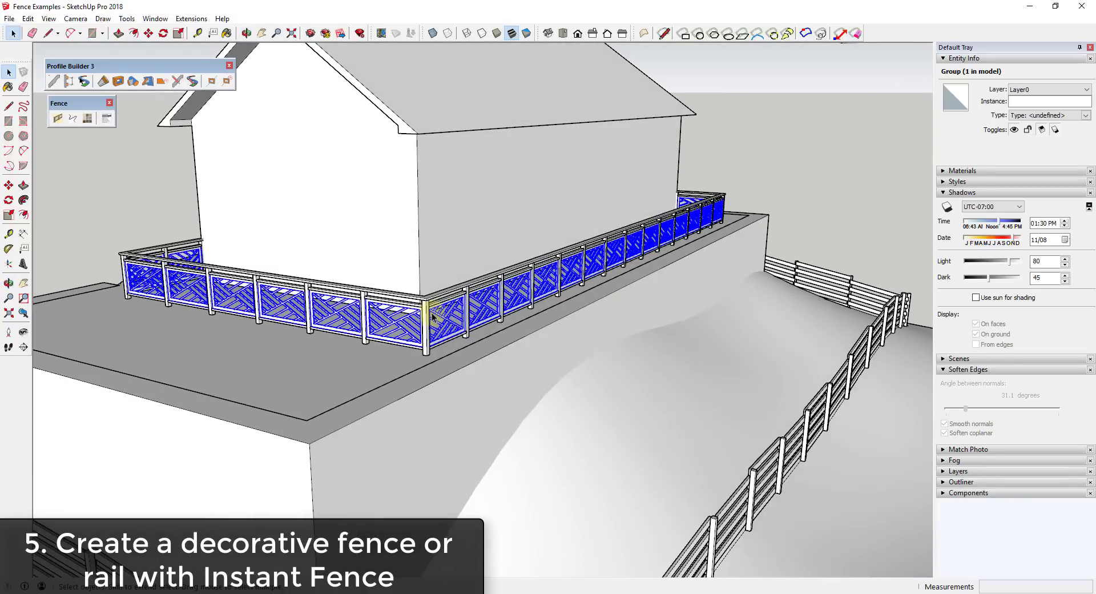
left_click(430, 307)
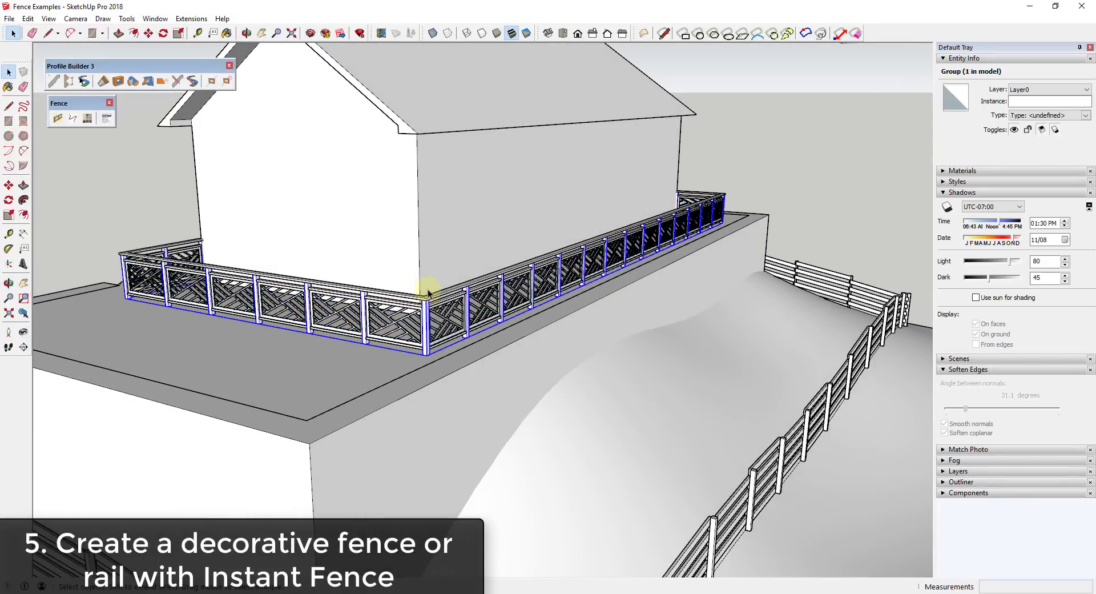